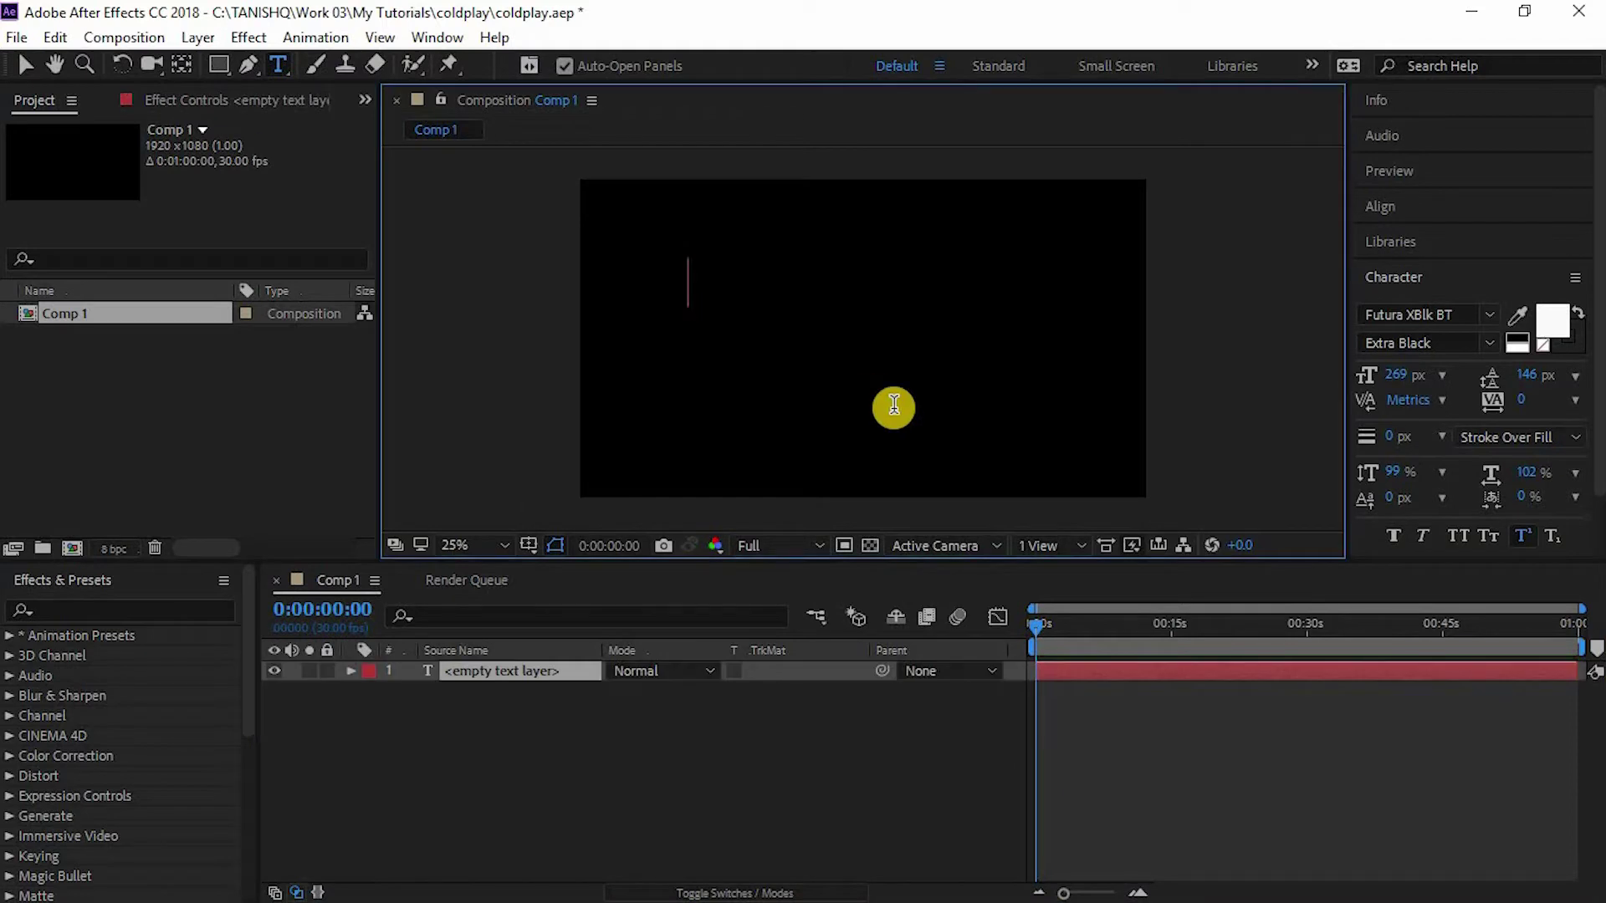
text(coldpla)
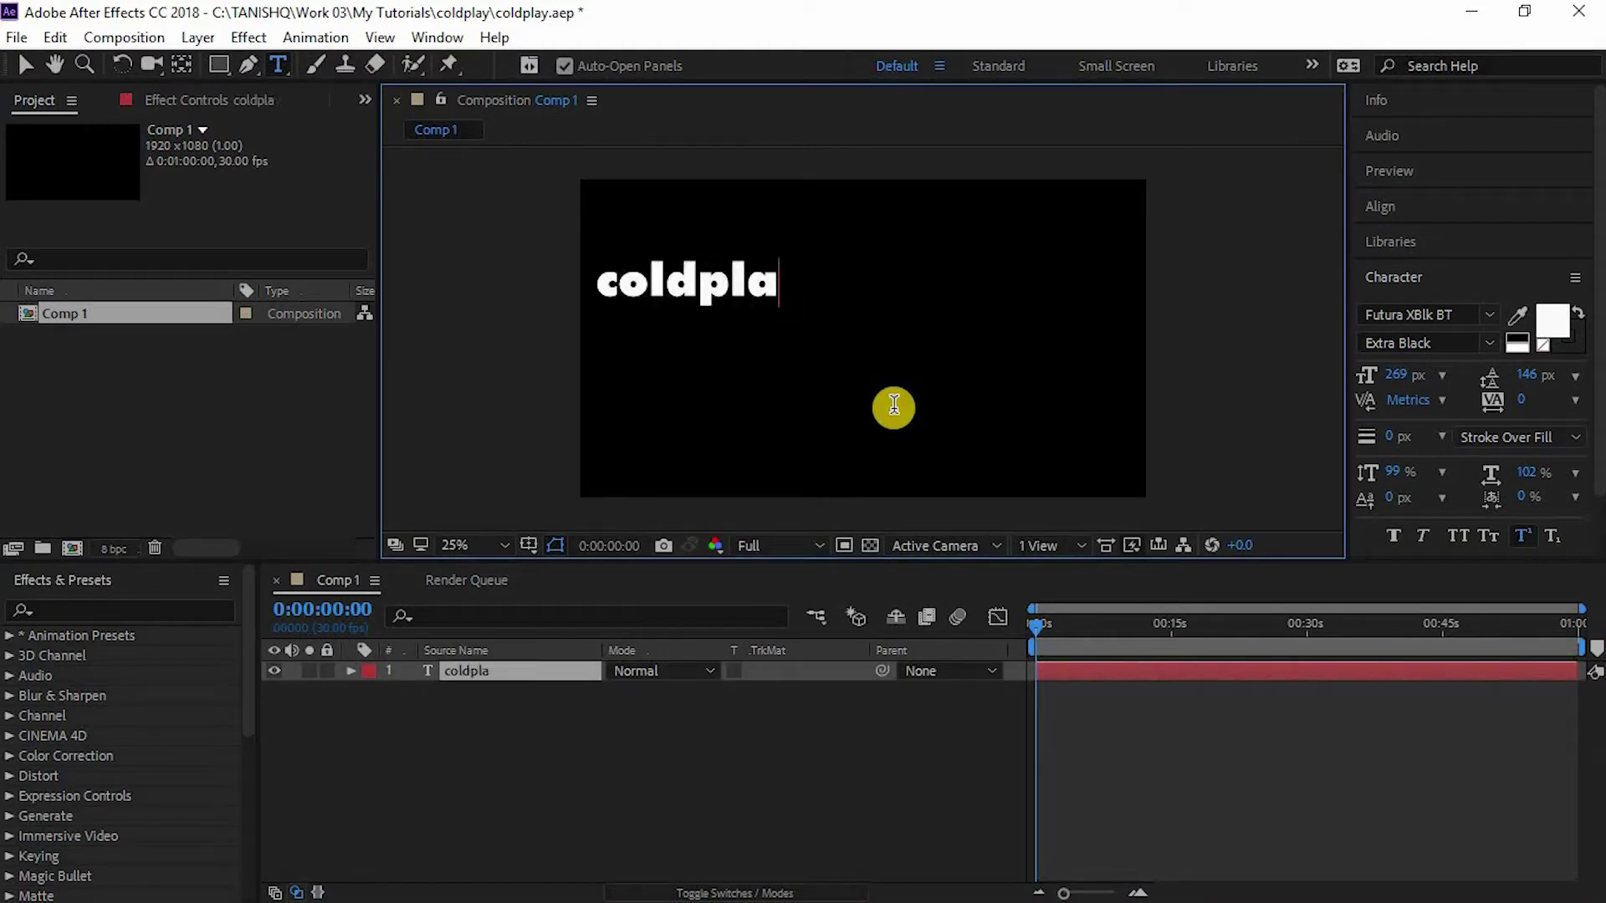
key(BackSpace)
key(BackSpace)
key(BackSpace)
key(BackSpace)
key(BackSpace)
key(BackSpace)
key(BackSpace)
Step: Enter COLDPLAY in capitals as the text and center the layer horizontally and vertically in the composition
text(COLDPLAY)
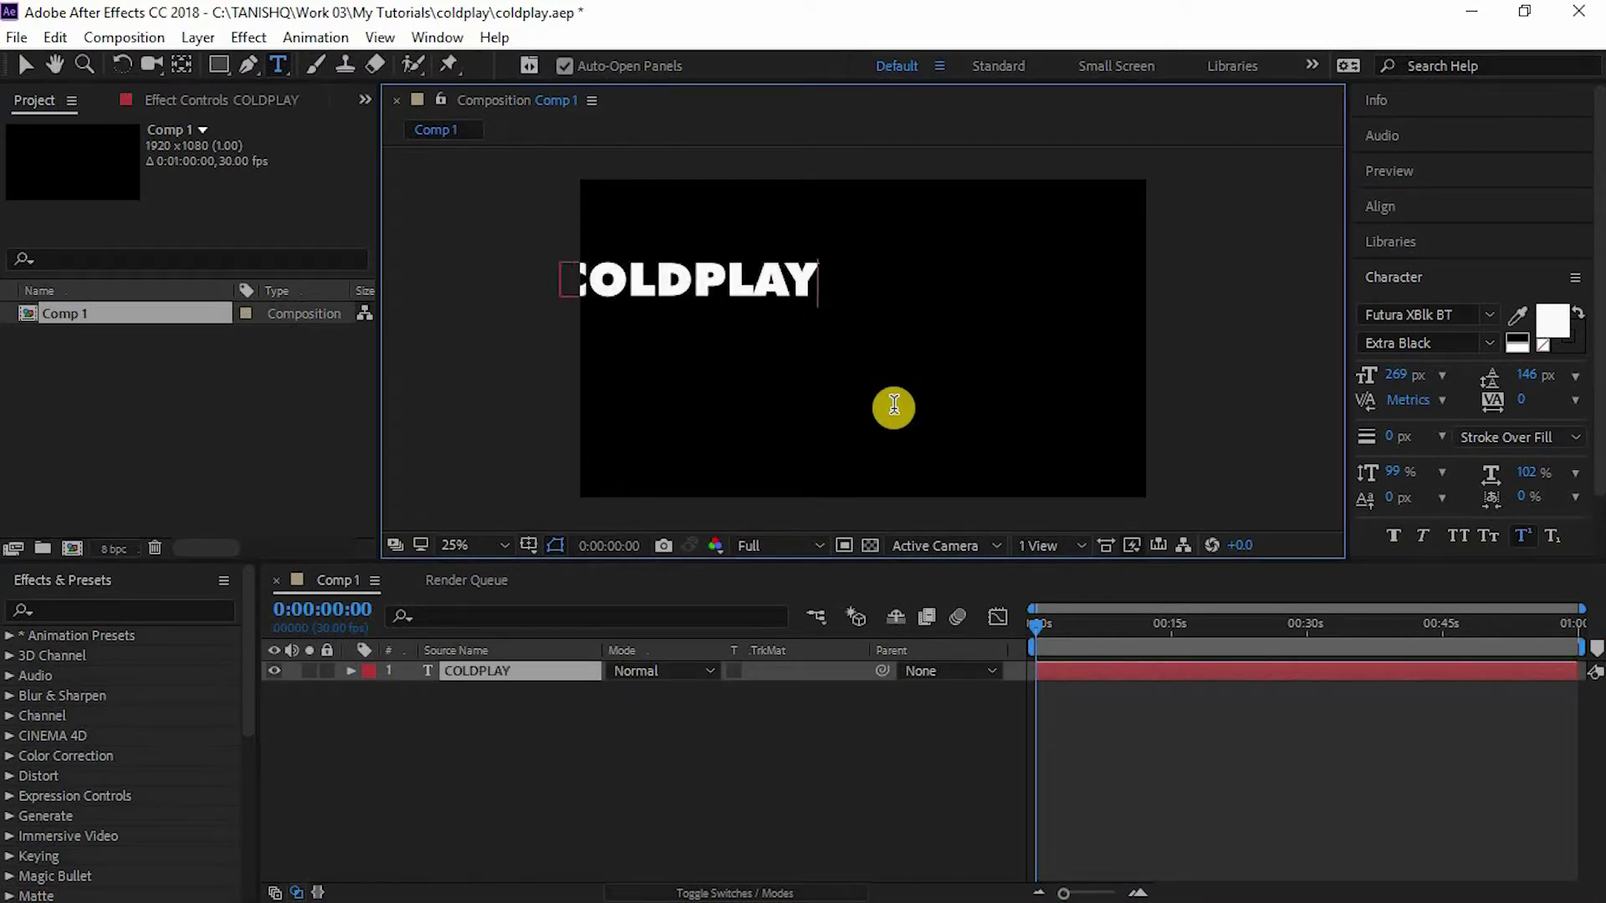
click(26, 64)
click(1476, 181)
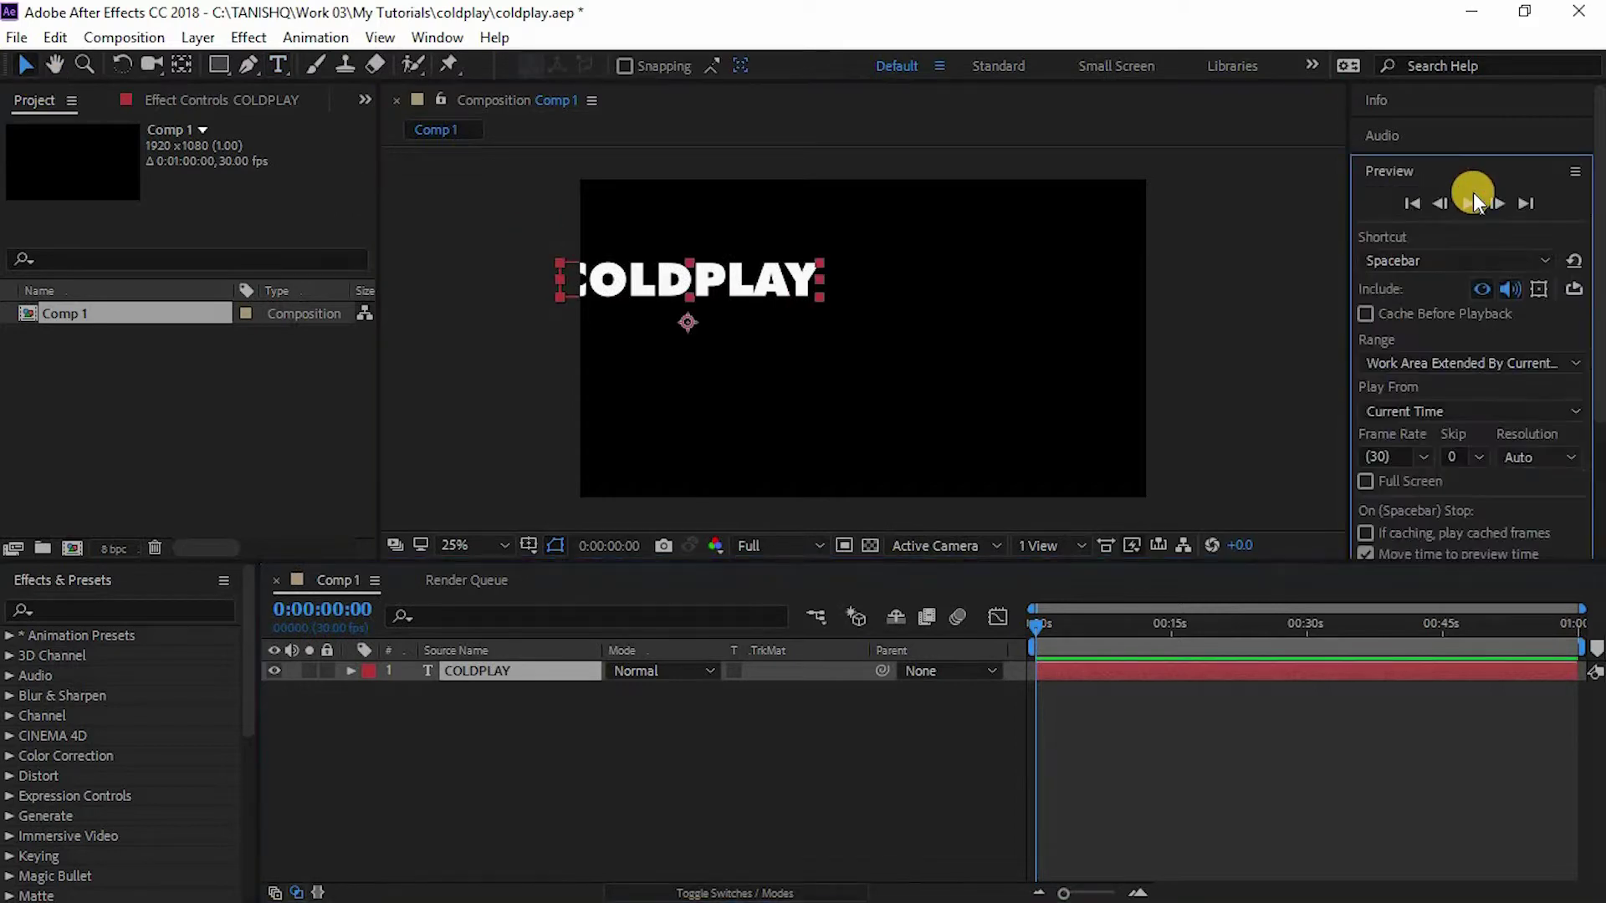
click(1455, 209)
click(1415, 257)
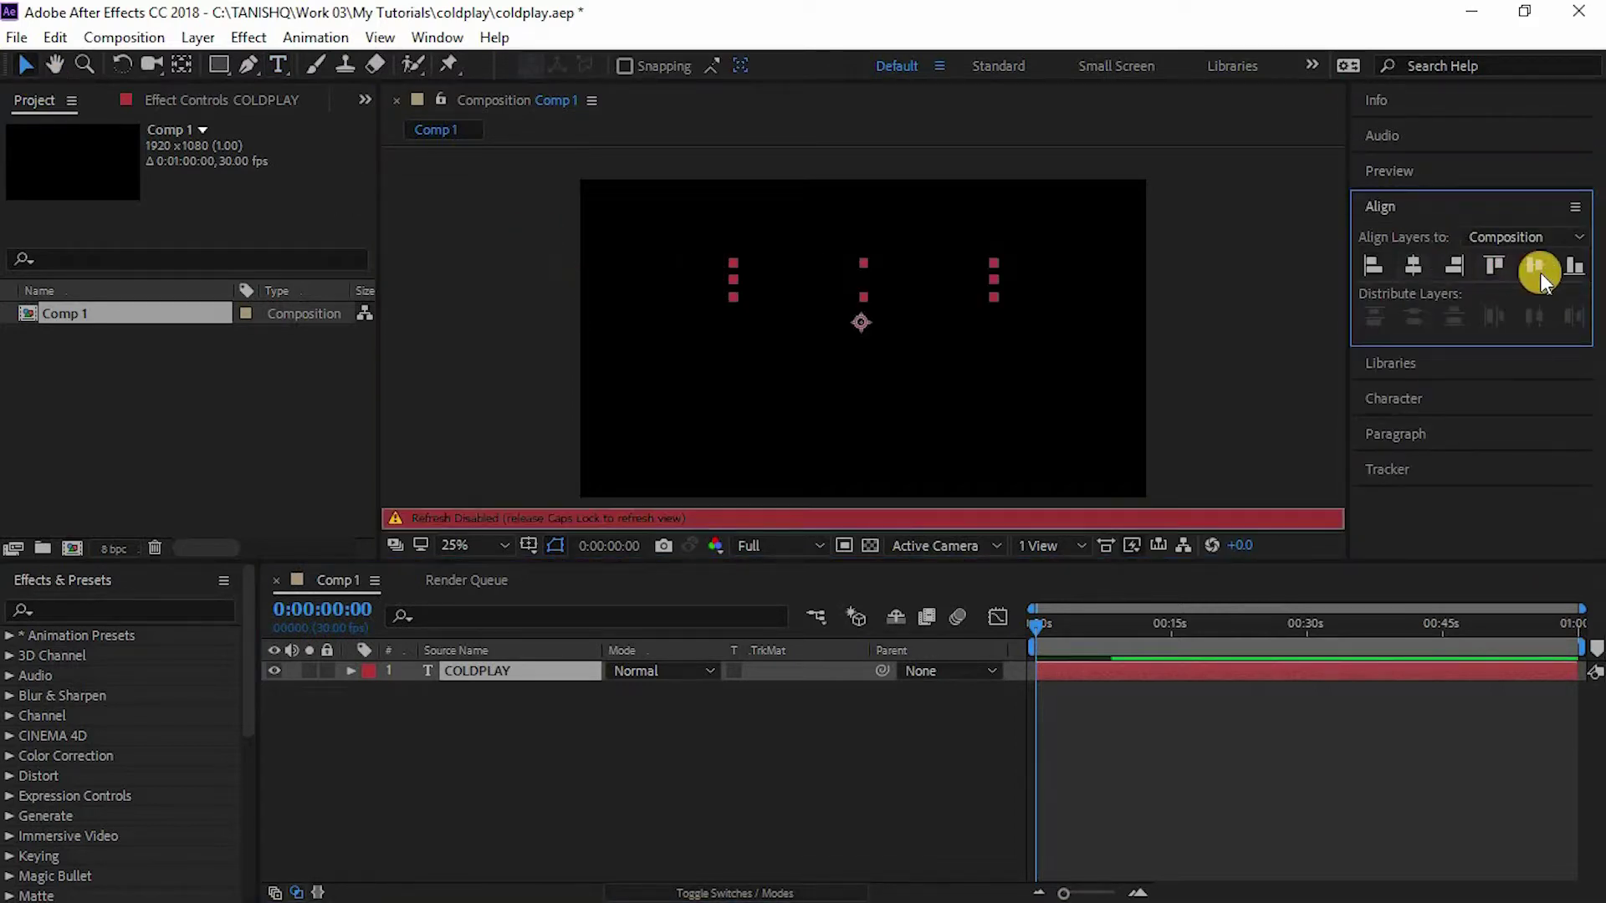
click(1544, 265)
Step: Change the COLDPLAY text to a heavy, slanted display font
click(1393, 398)
click(1422, 315)
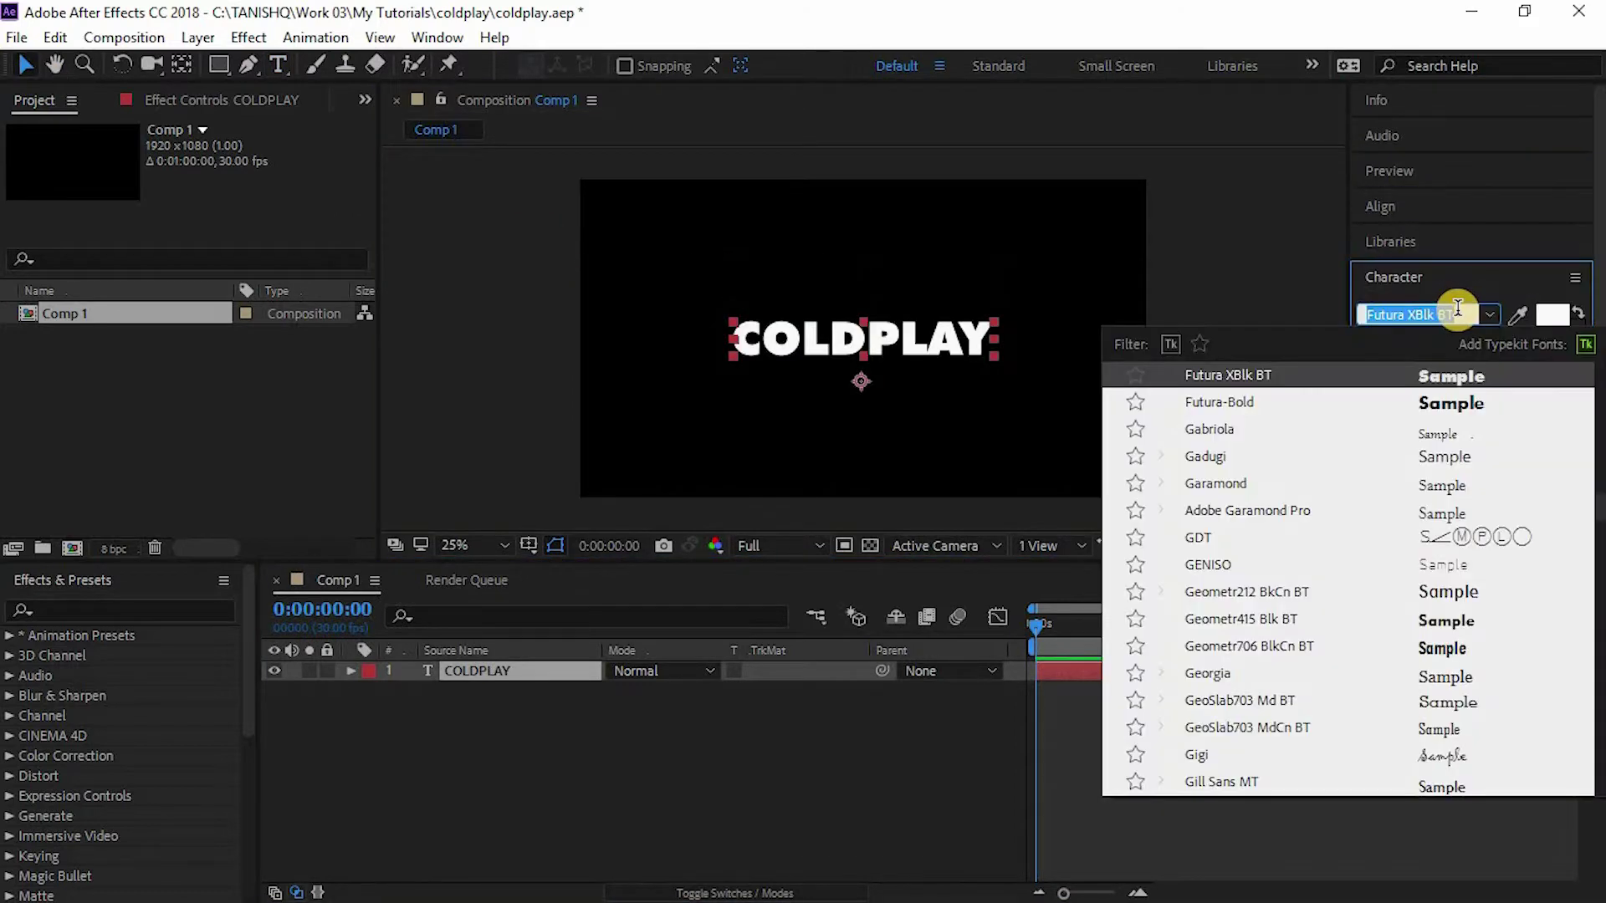
text(Mistral)
key(Return)
click(1490, 315)
scroll(1476, 592, up, 5)
click(1472, 599)
Step: Enlarge the COLDPLAY text to span about 60% of the composition width and re-center it horizontally
drag(1396, 374, 1438, 373)
click(1380, 206)
click(1413, 264)
click(583, 745)
Step: Create shapes from the COLDPLAY text layer and delete the original text layer
click(540, 668)
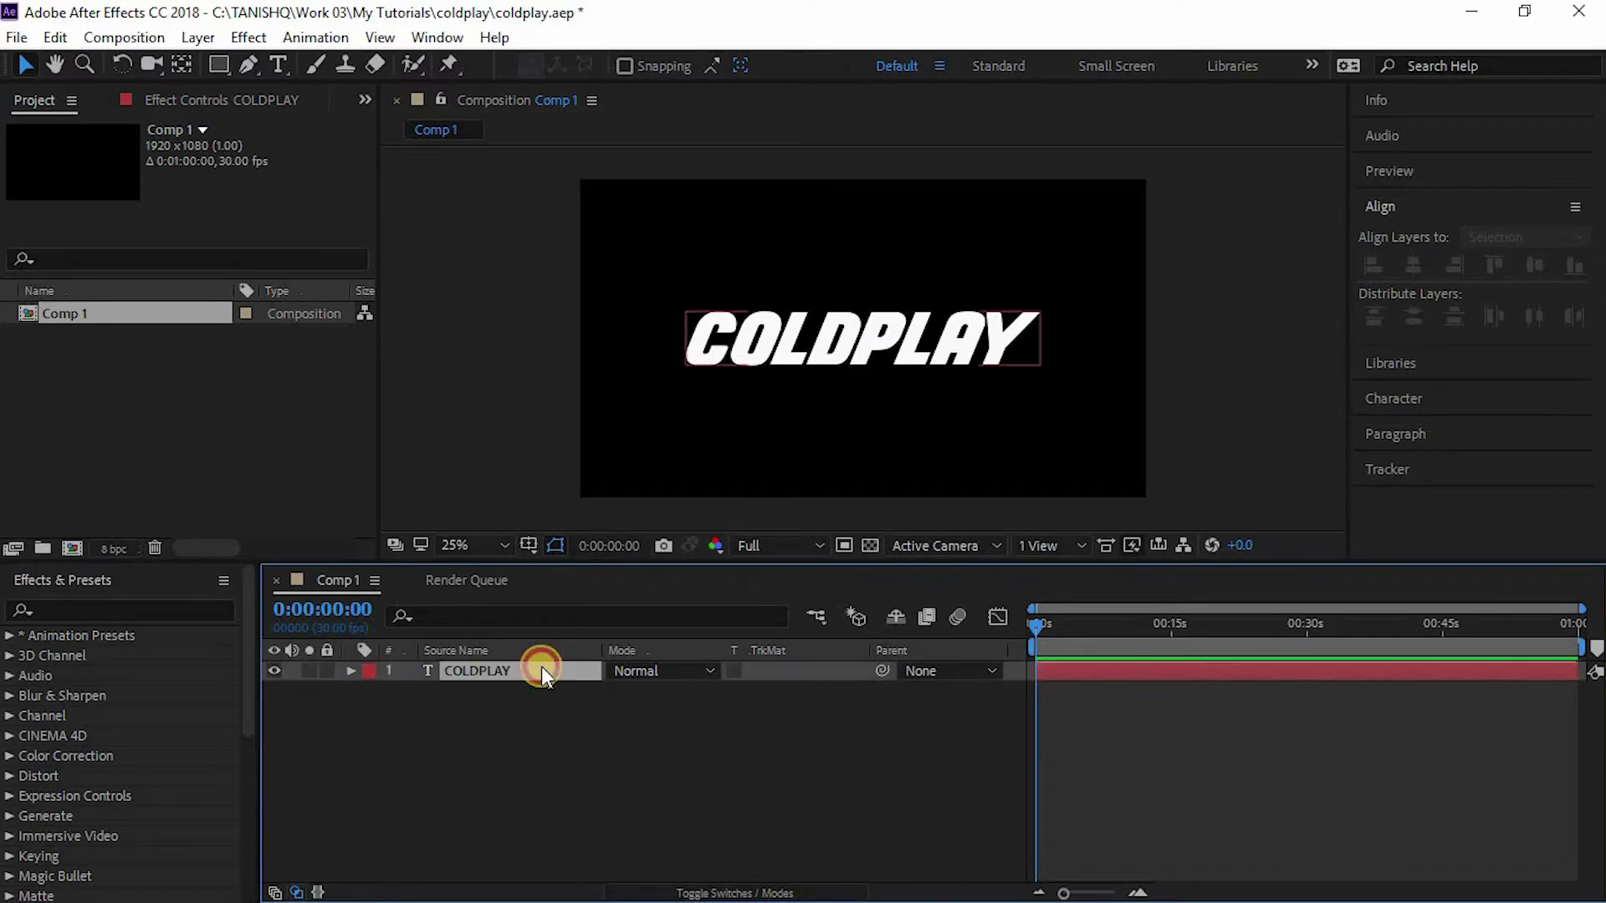
right_click(540, 668)
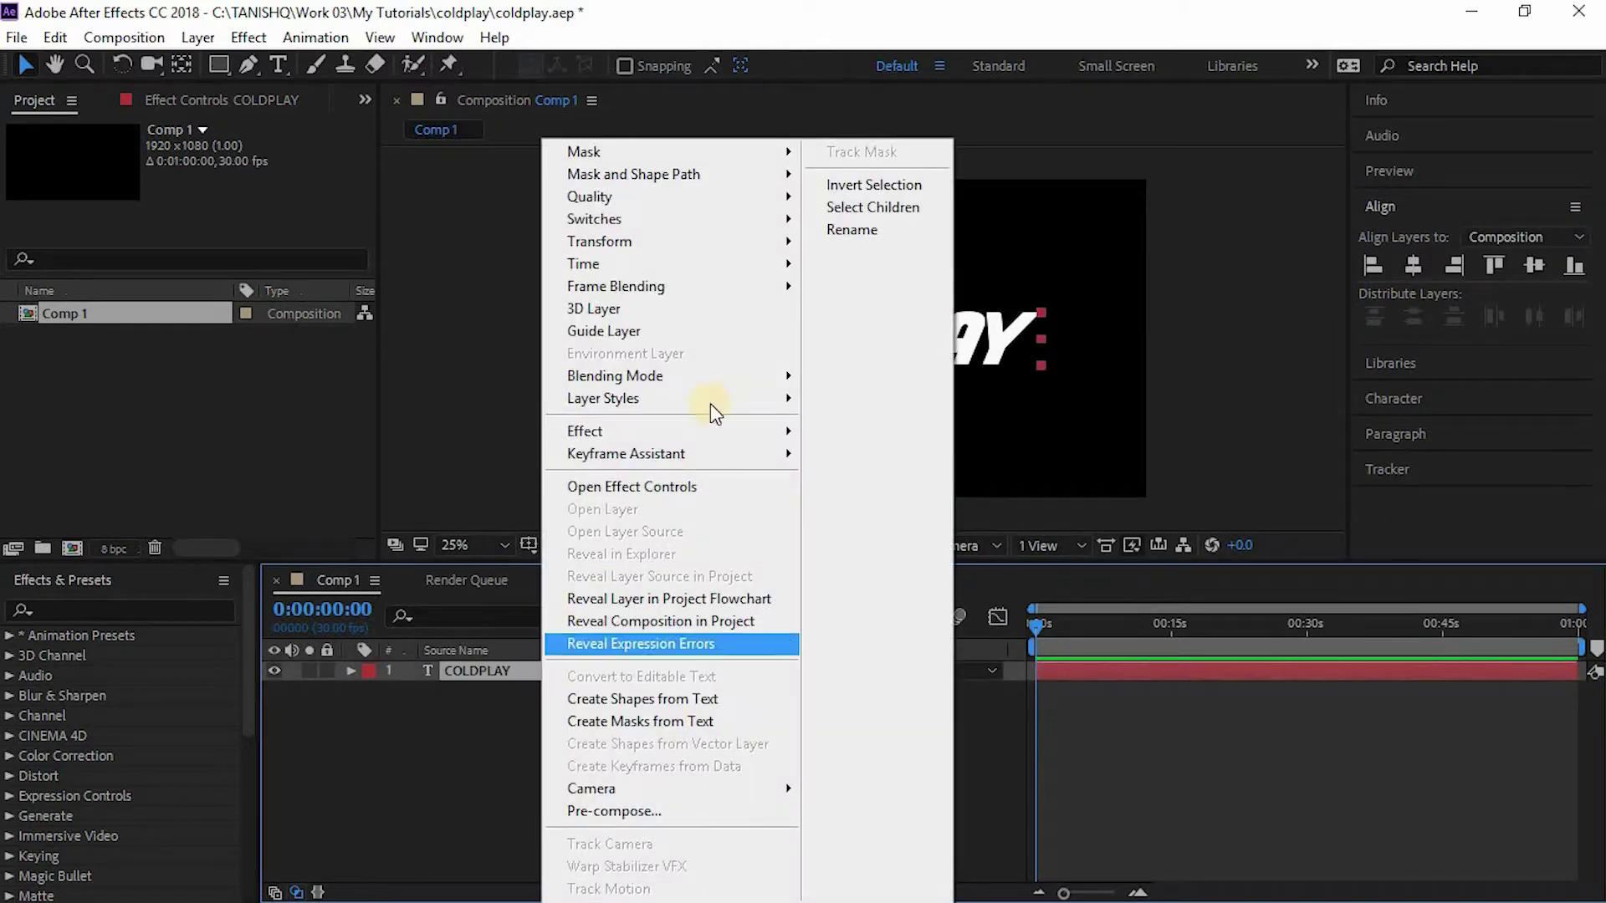
click(666, 700)
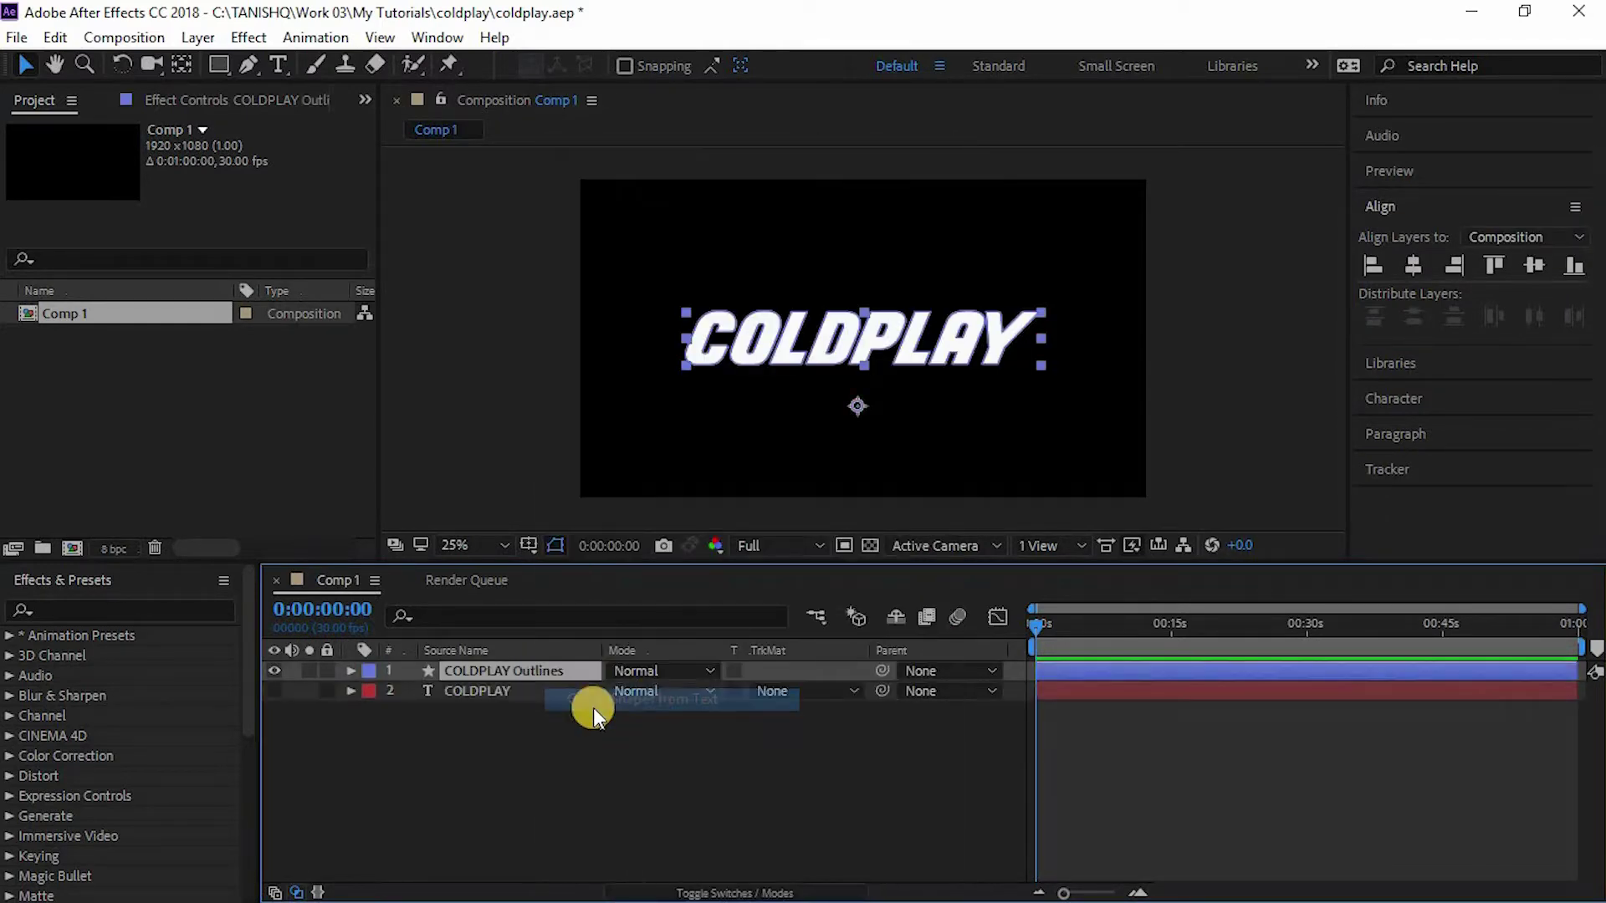
click(549, 757)
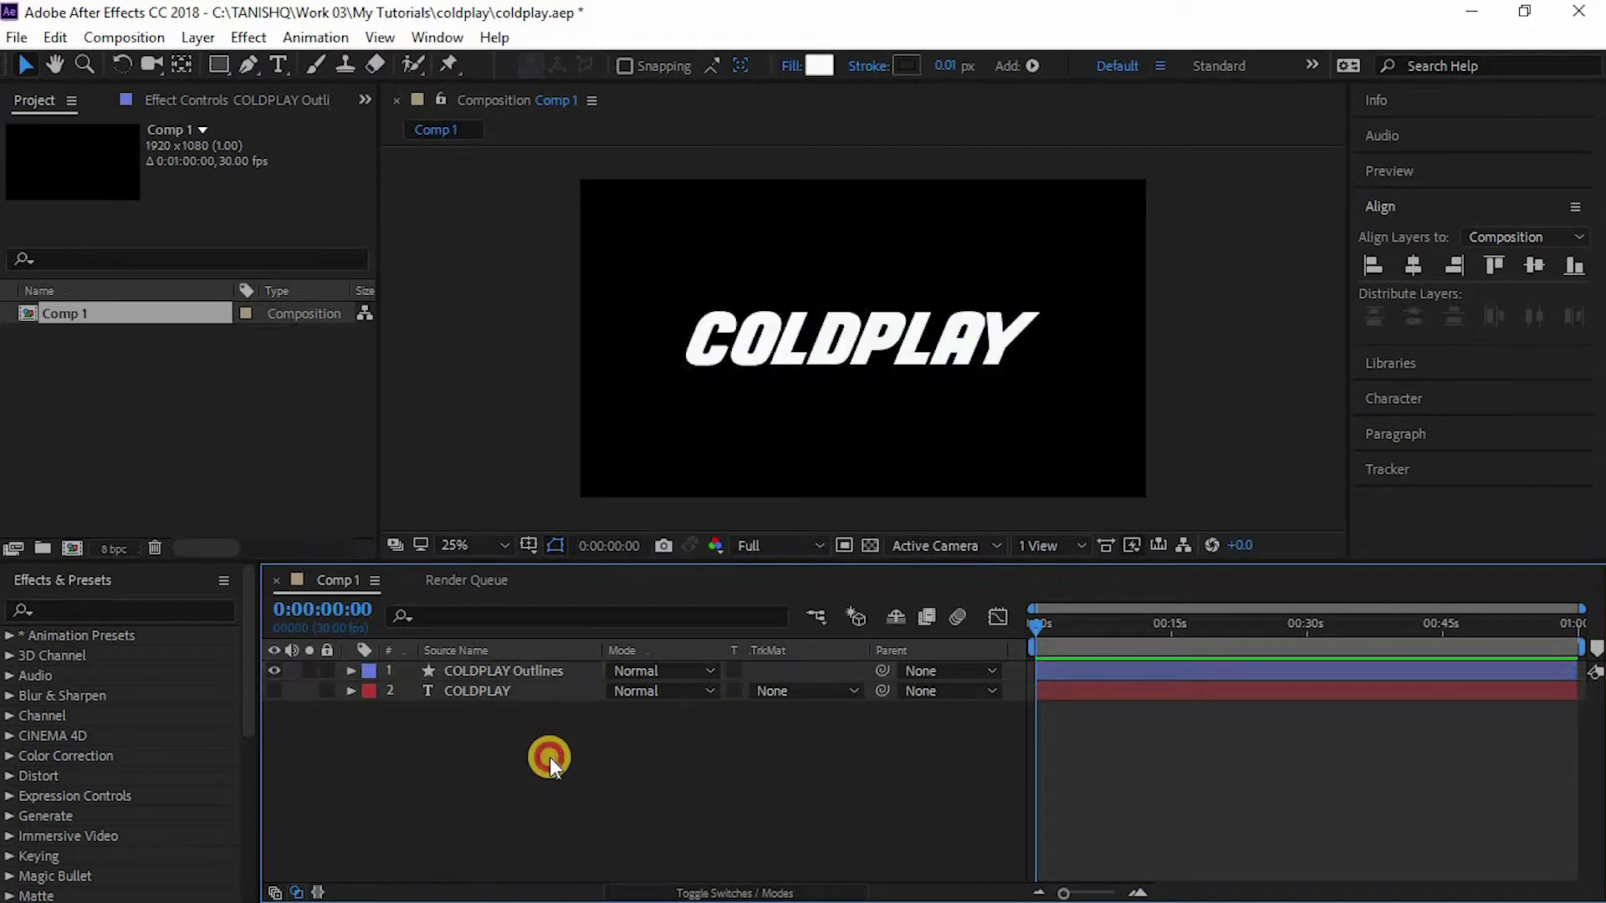
click(532, 694)
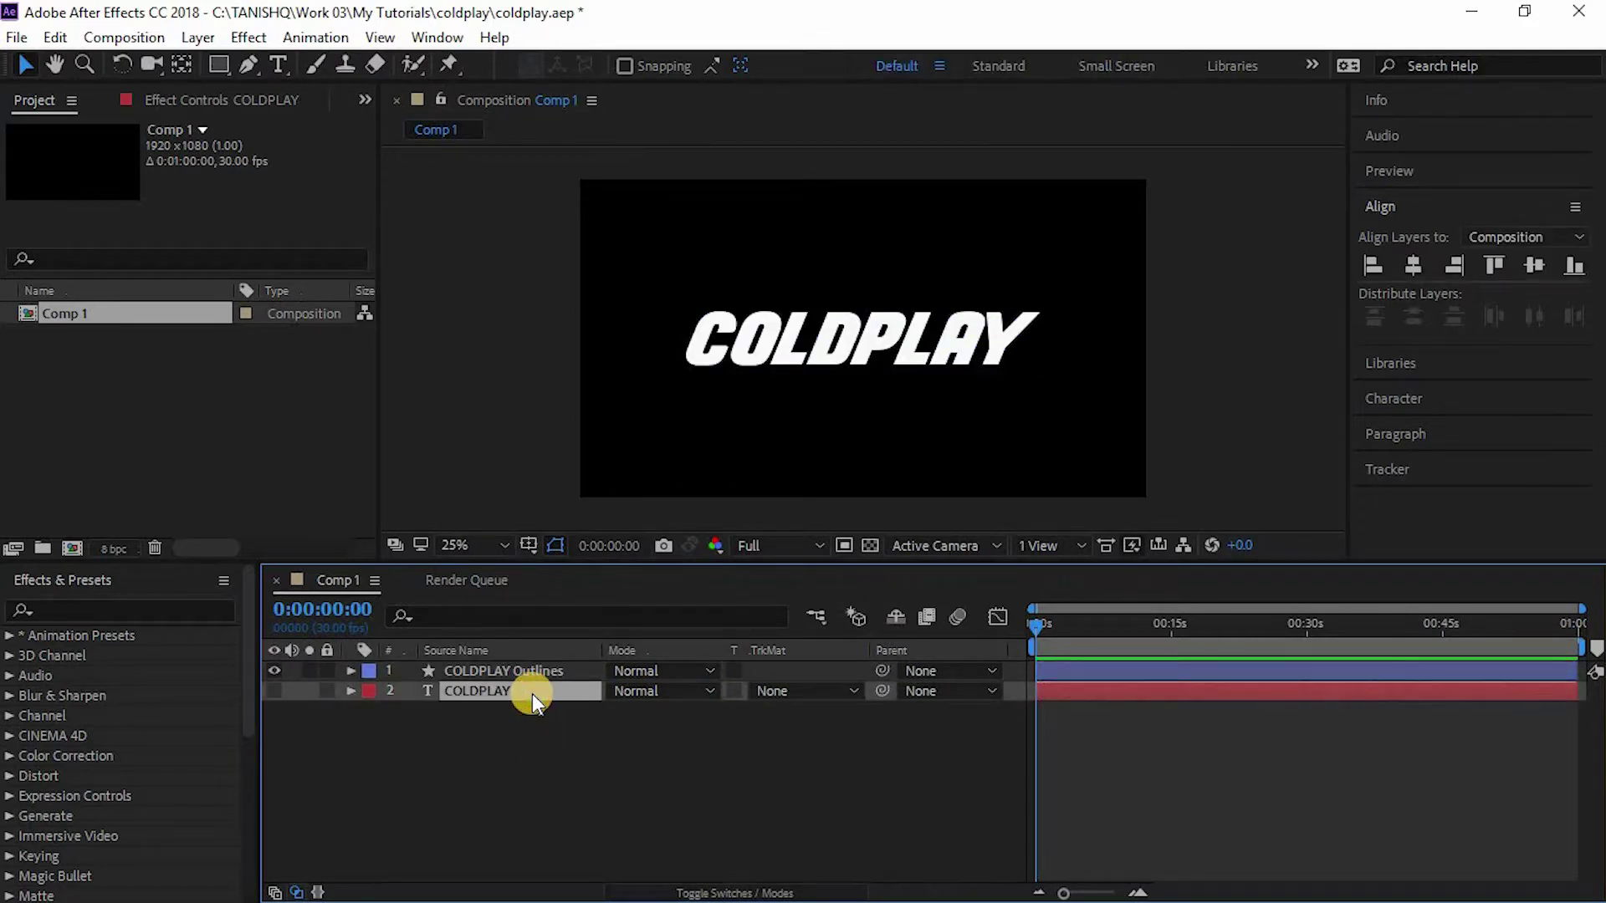
key(Delete)
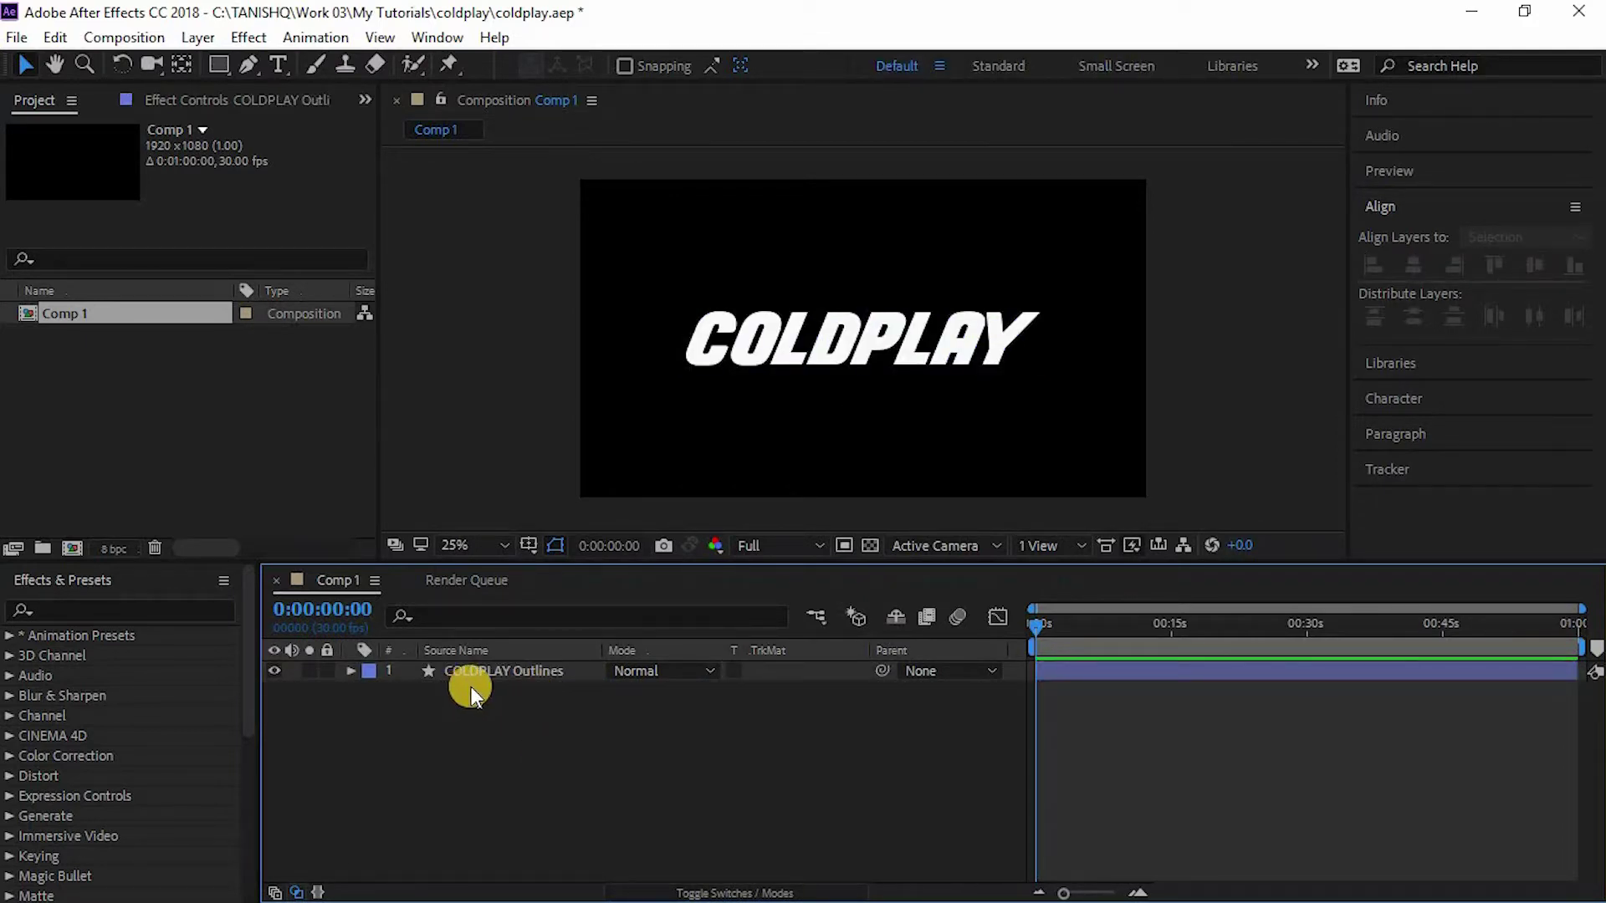
Step: Duplicate the COLDPLAY Outlines layer seven times so each letter can have its own layer
click(515, 681)
key(ctrl+d)
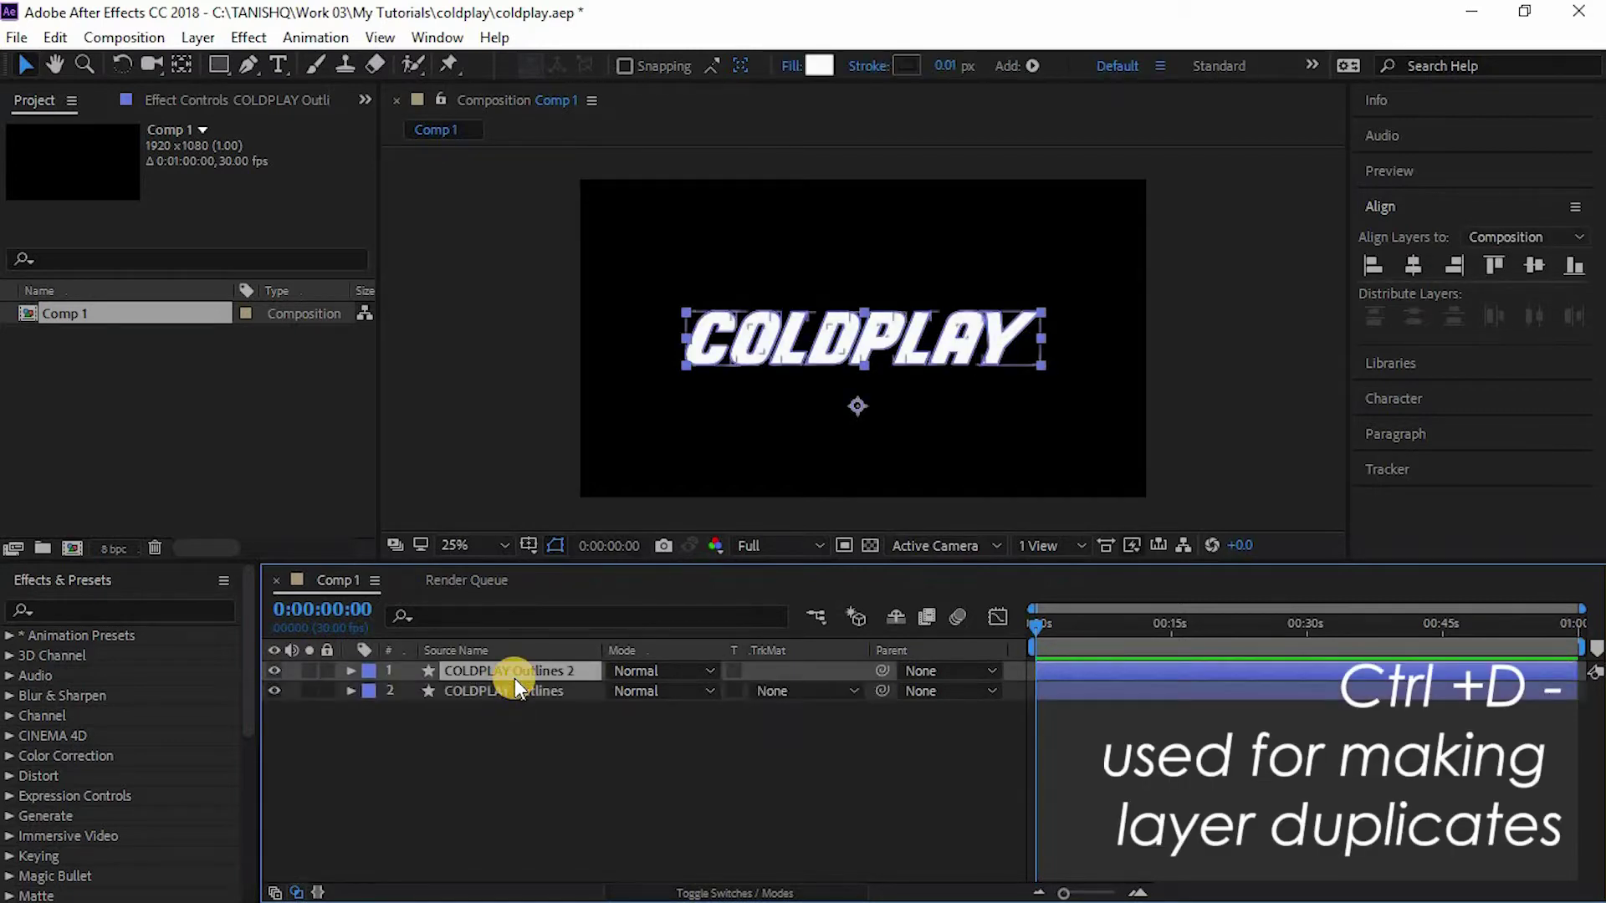
key(ctrl+d)
key(ctrl+d)
key(ctrl+d)
key(ctrl+d)
key(ctrl+d)
key(ctrl+d)
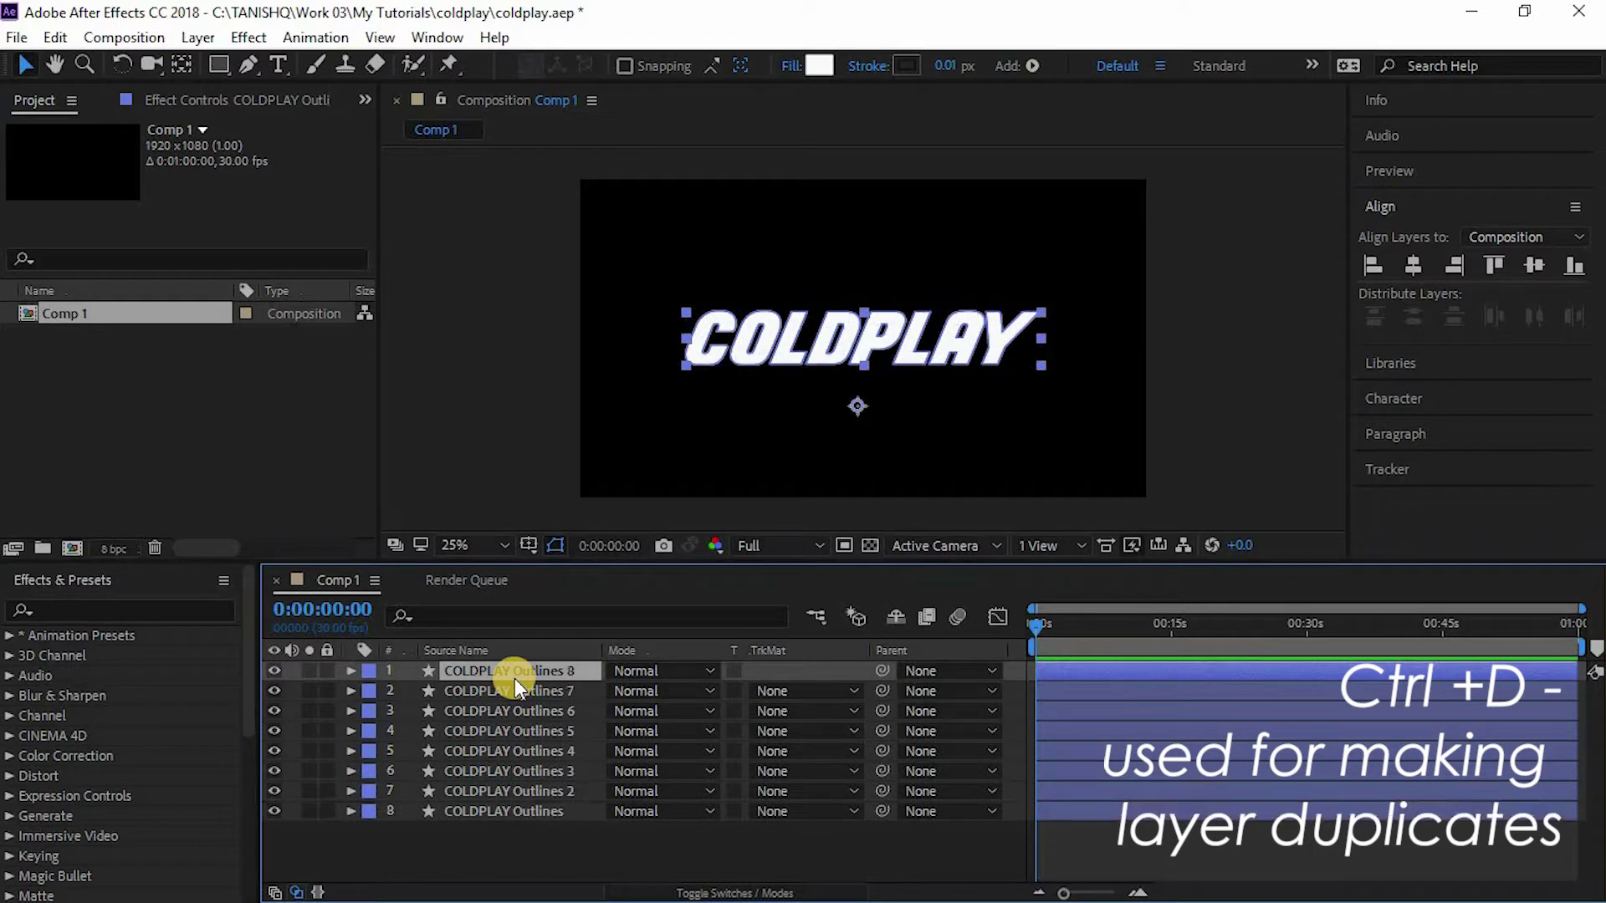
Step: Delete every letter group except C from the contents of the COLDPLAY Outlines layer
click(517, 814)
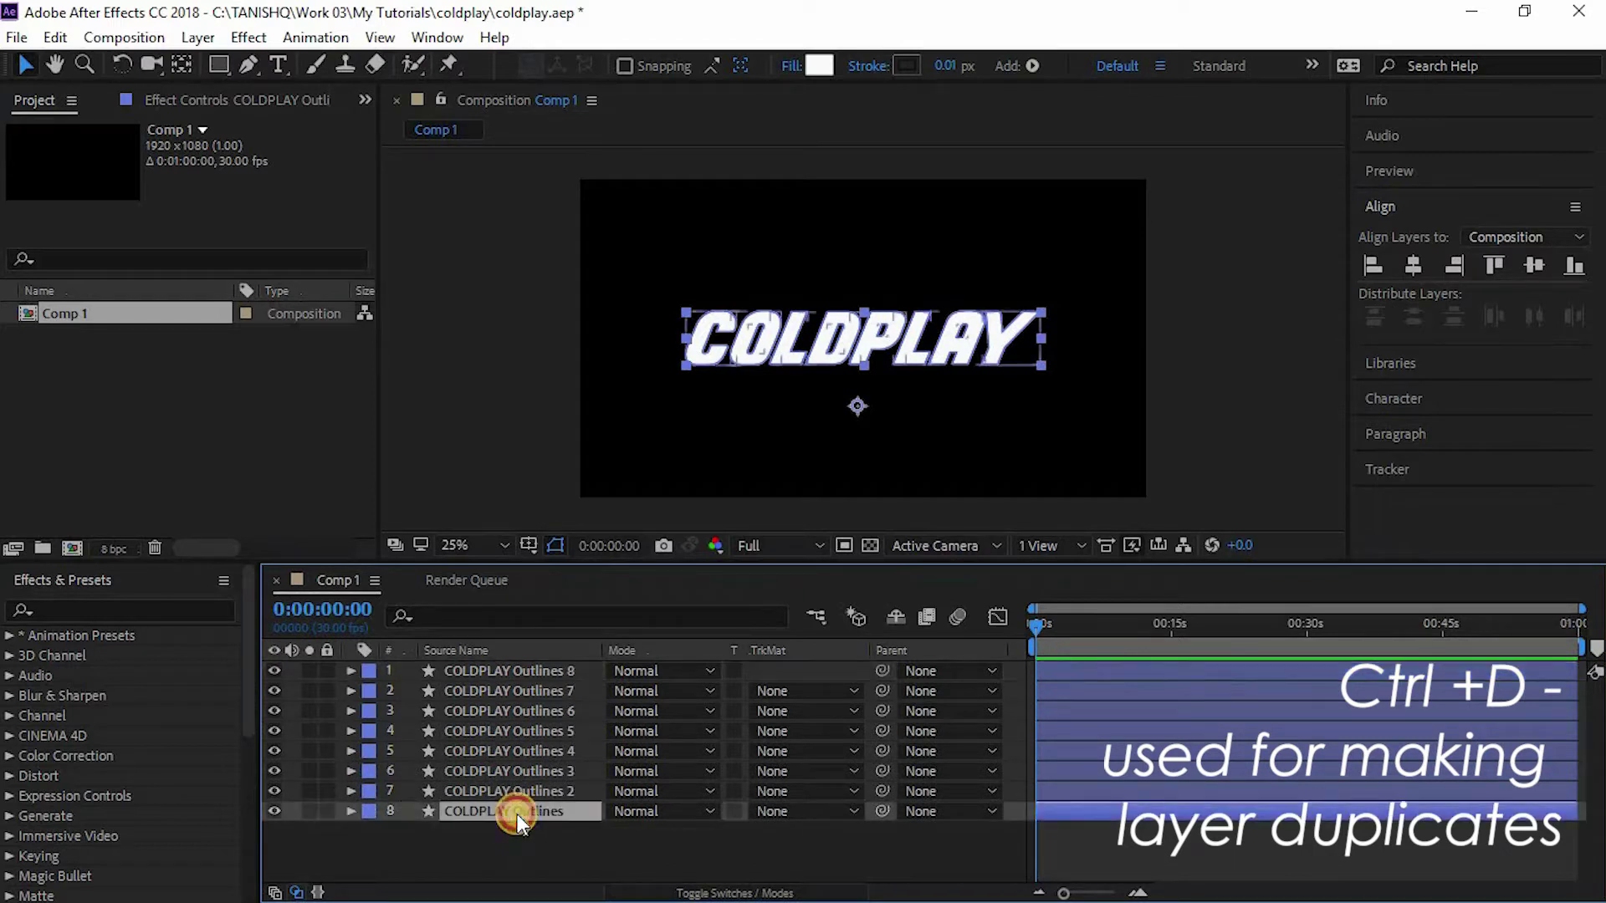
key(ctrl+shift+a)
click(350, 811)
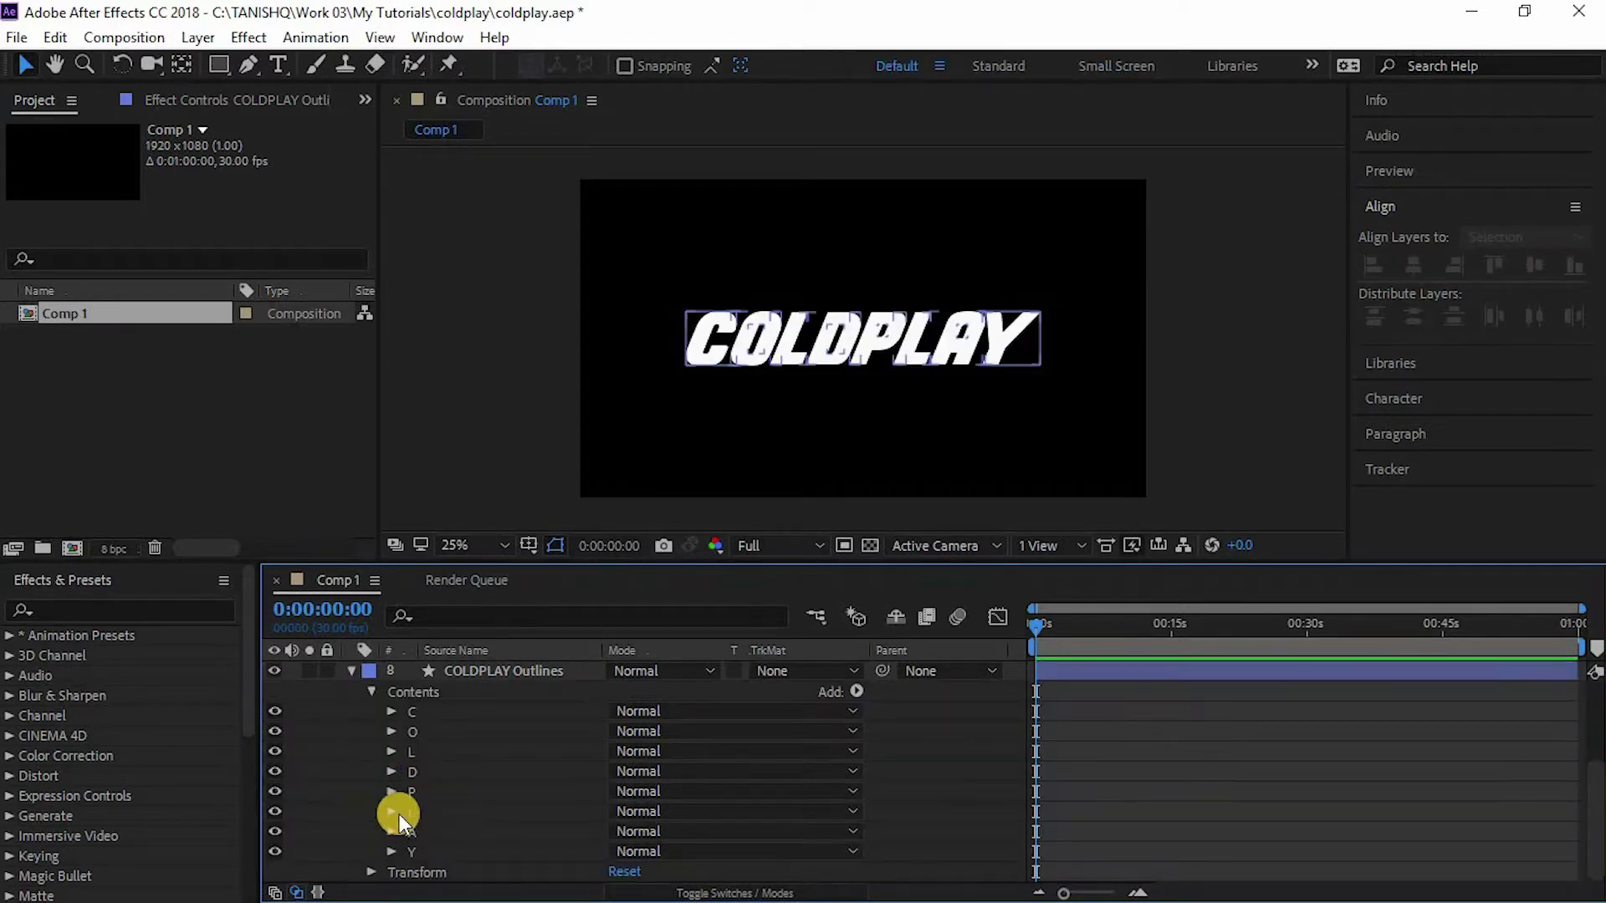
click(452, 731)
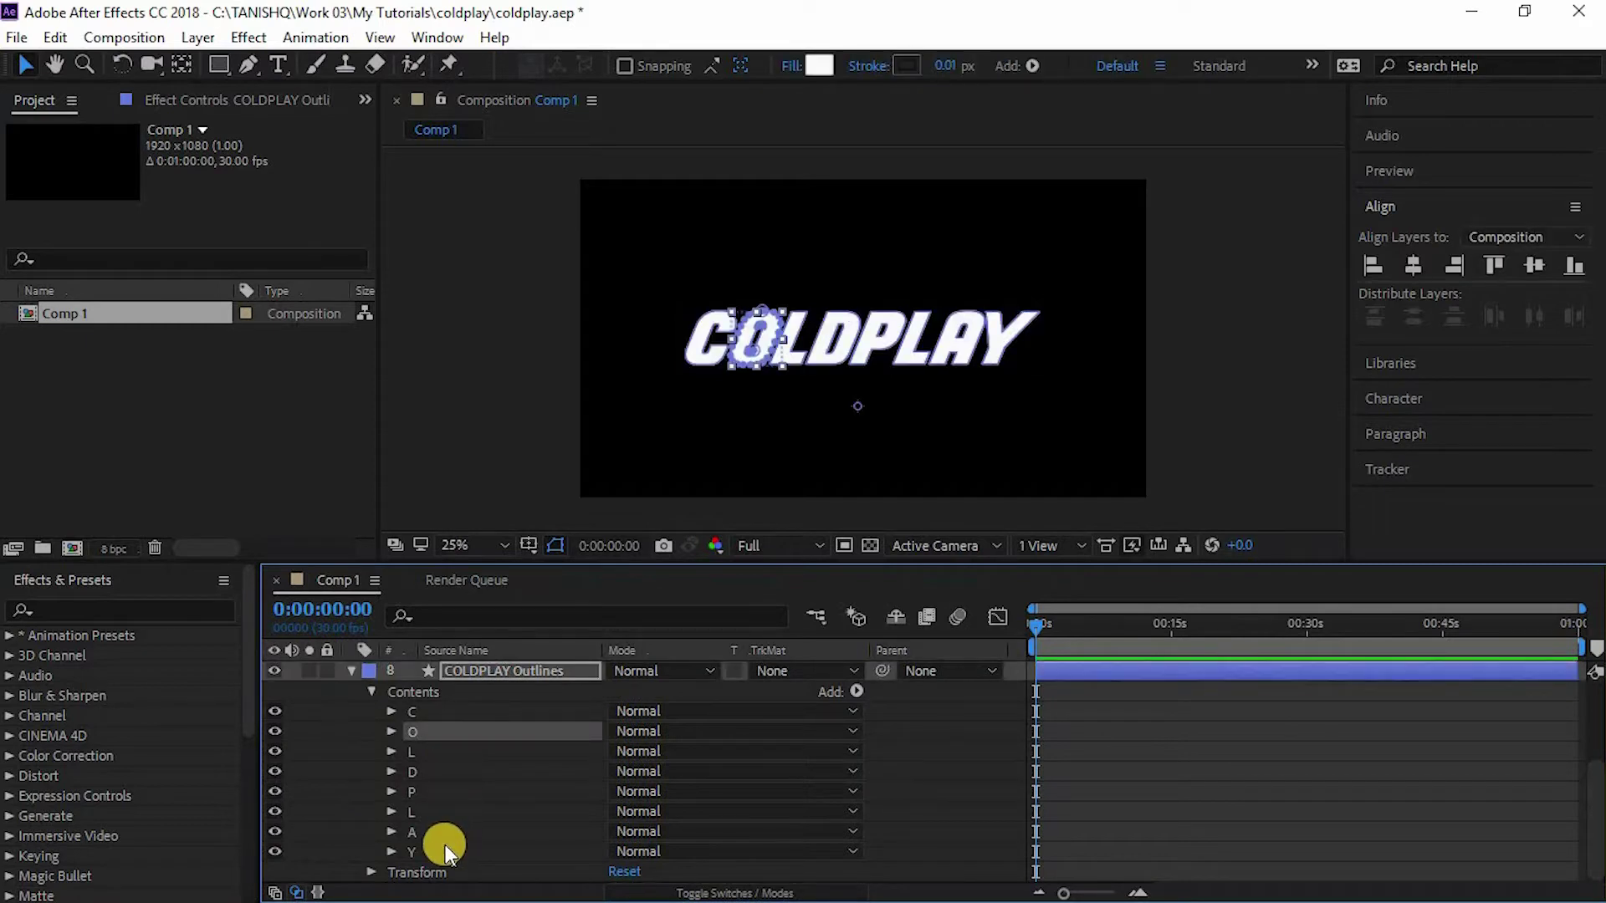
shift+click(445, 845)
key(Delete)
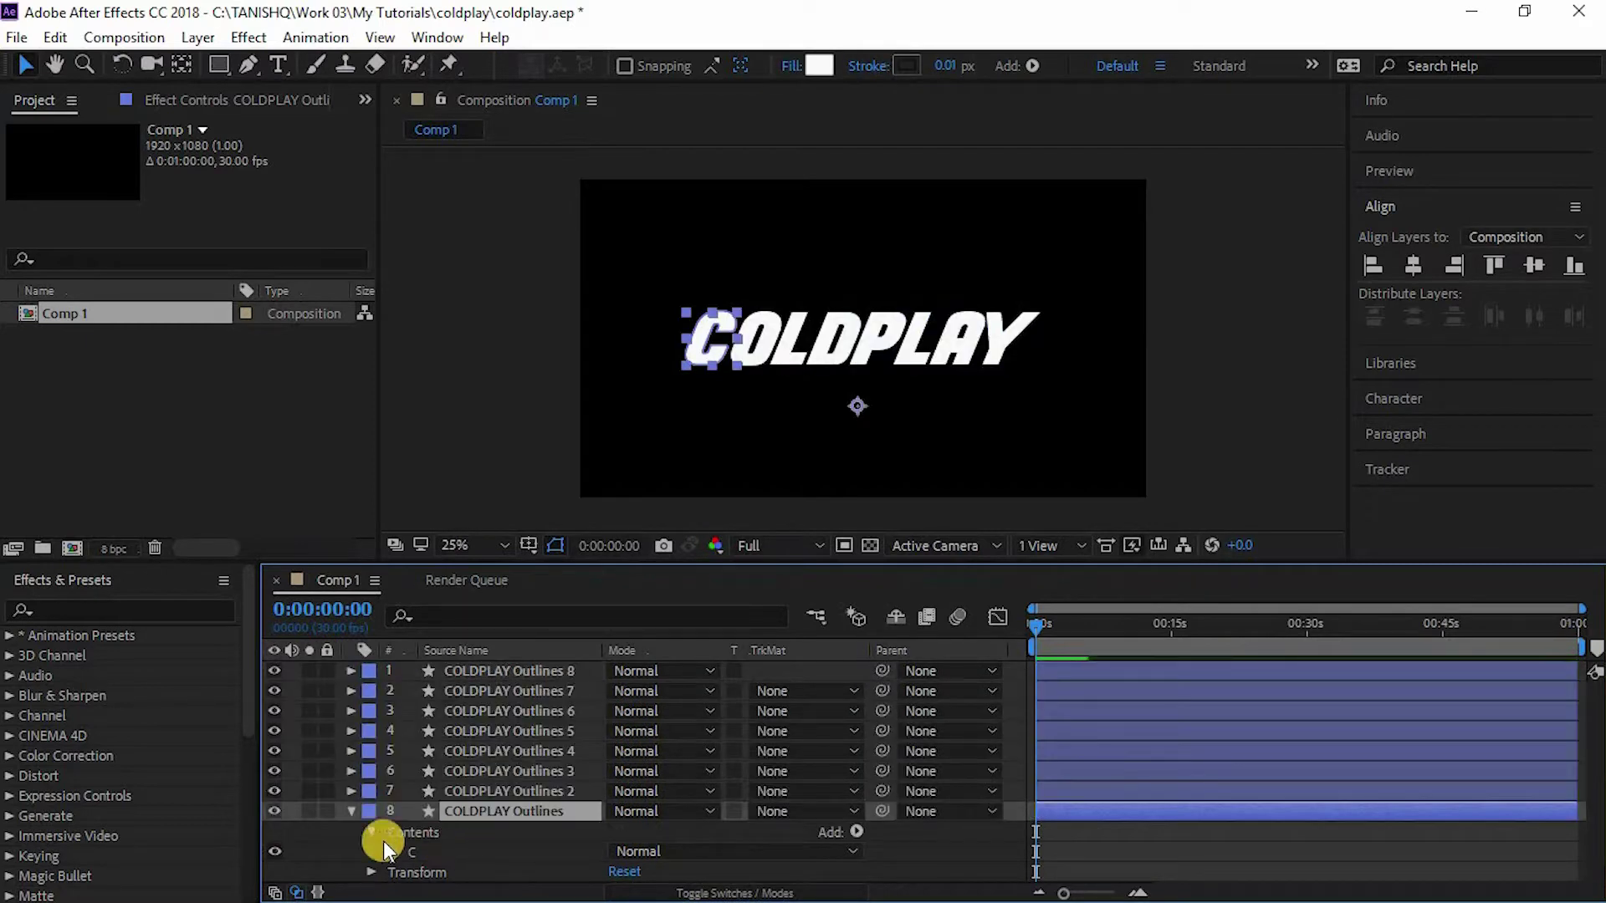
click(351, 810)
Step: Delete every letter group except O from the contents of the COLDPLAY Outlines 2 layer
click(351, 791)
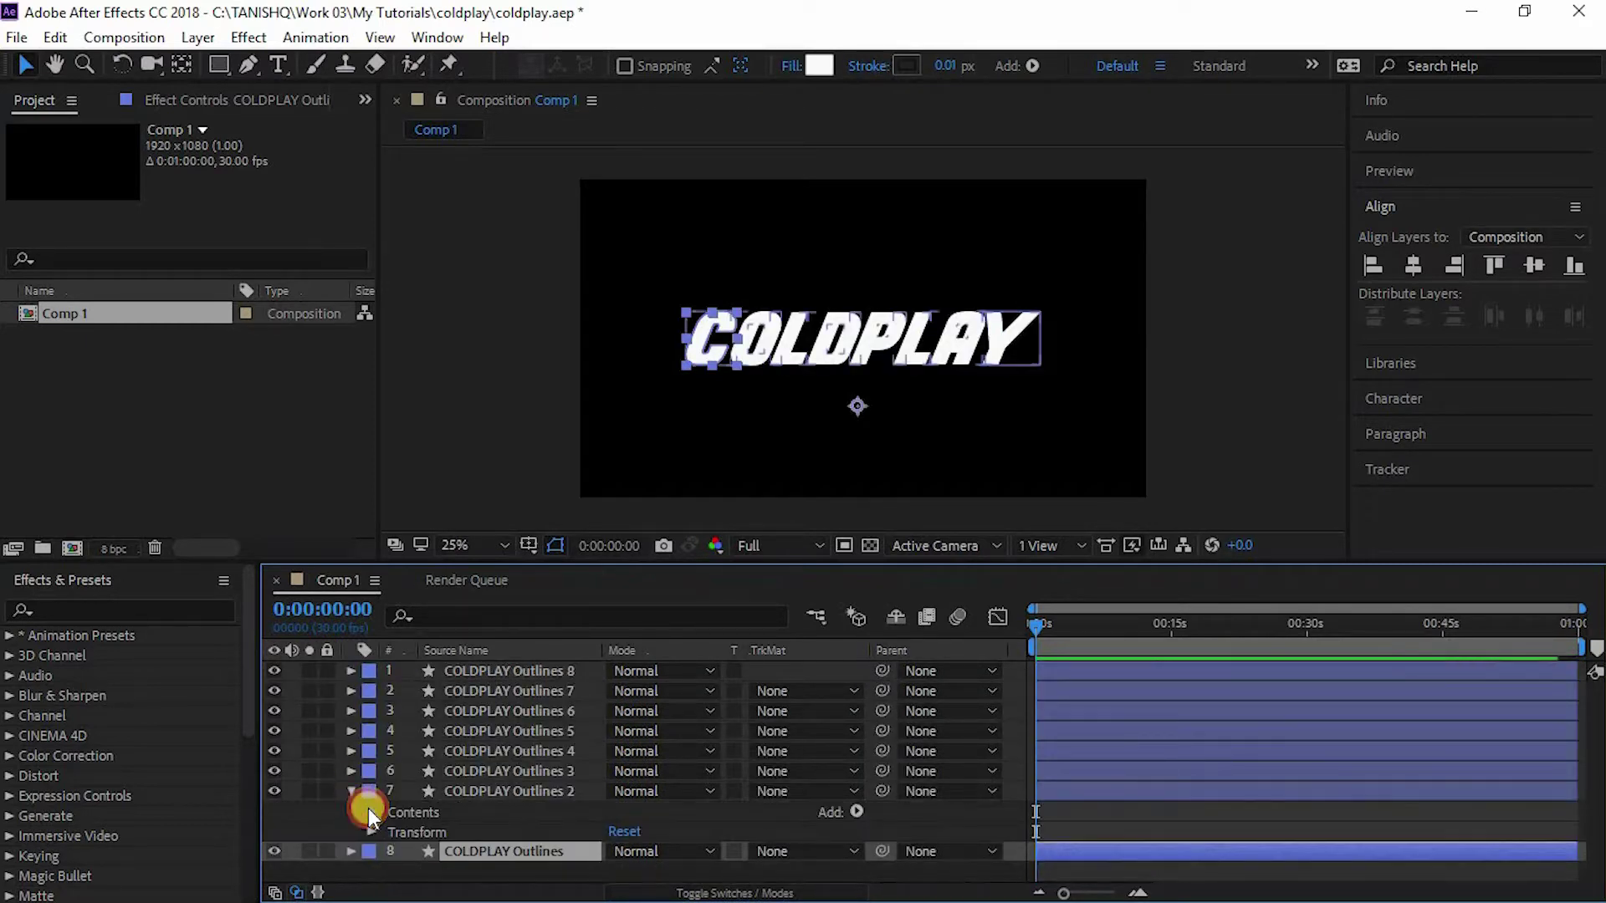
ctrl+click(434, 771)
shift+click(419, 872)
key(Delete)
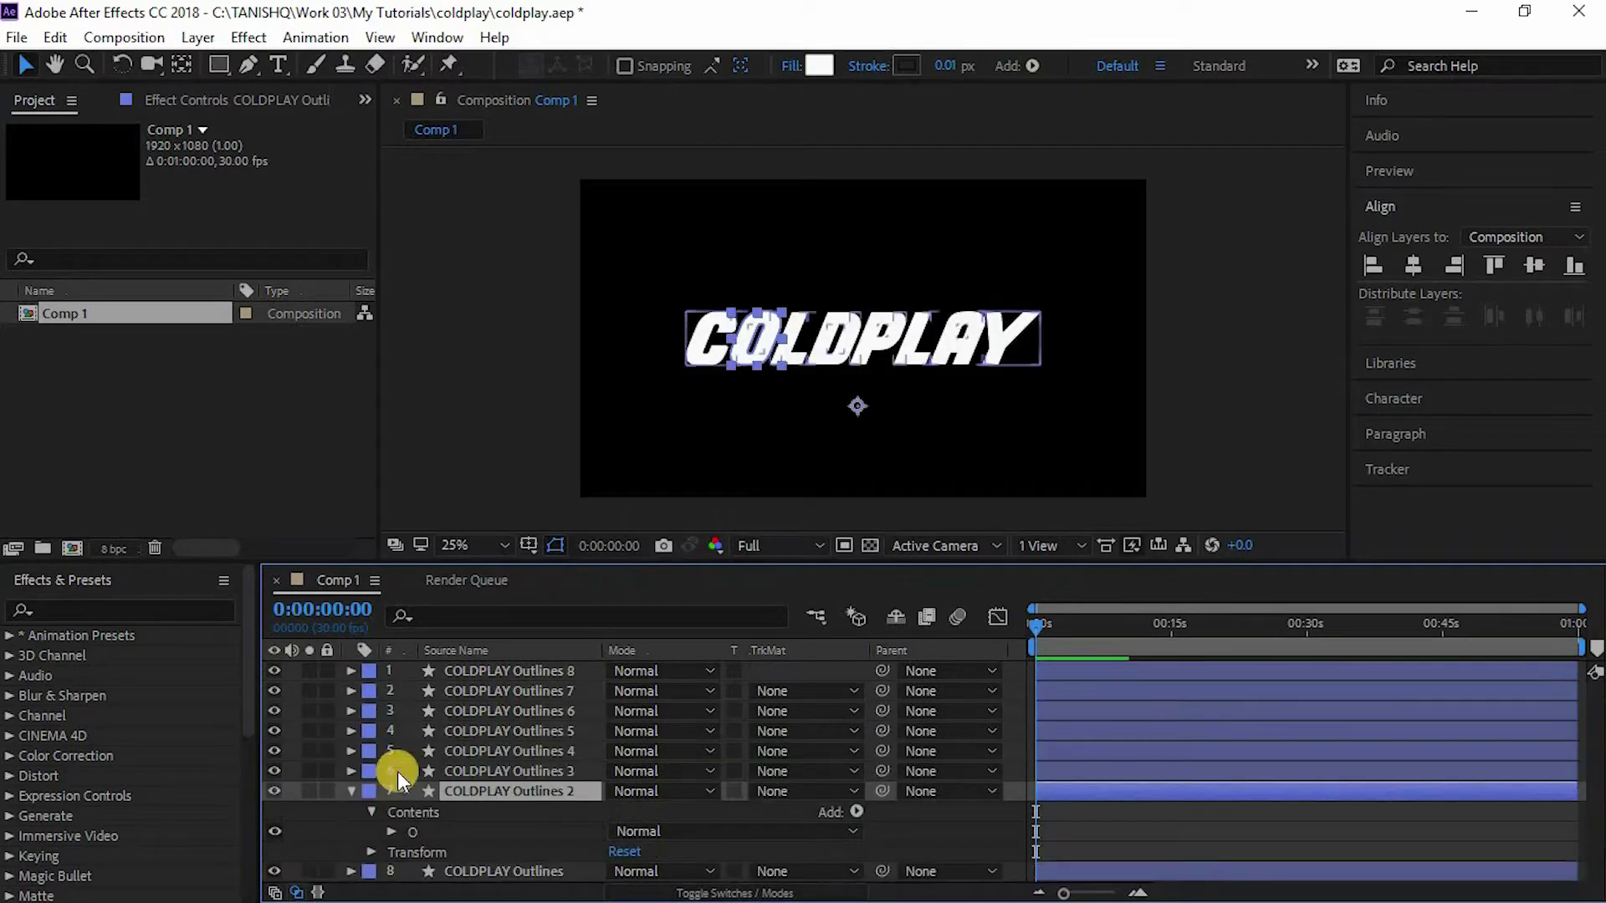
Step: Delete every letter group except the first L from the contents of the COLDPLAY Outlines 3 layer
click(351, 771)
click(443, 734)
key(ctrl+a)
ctrl+click(438, 772)
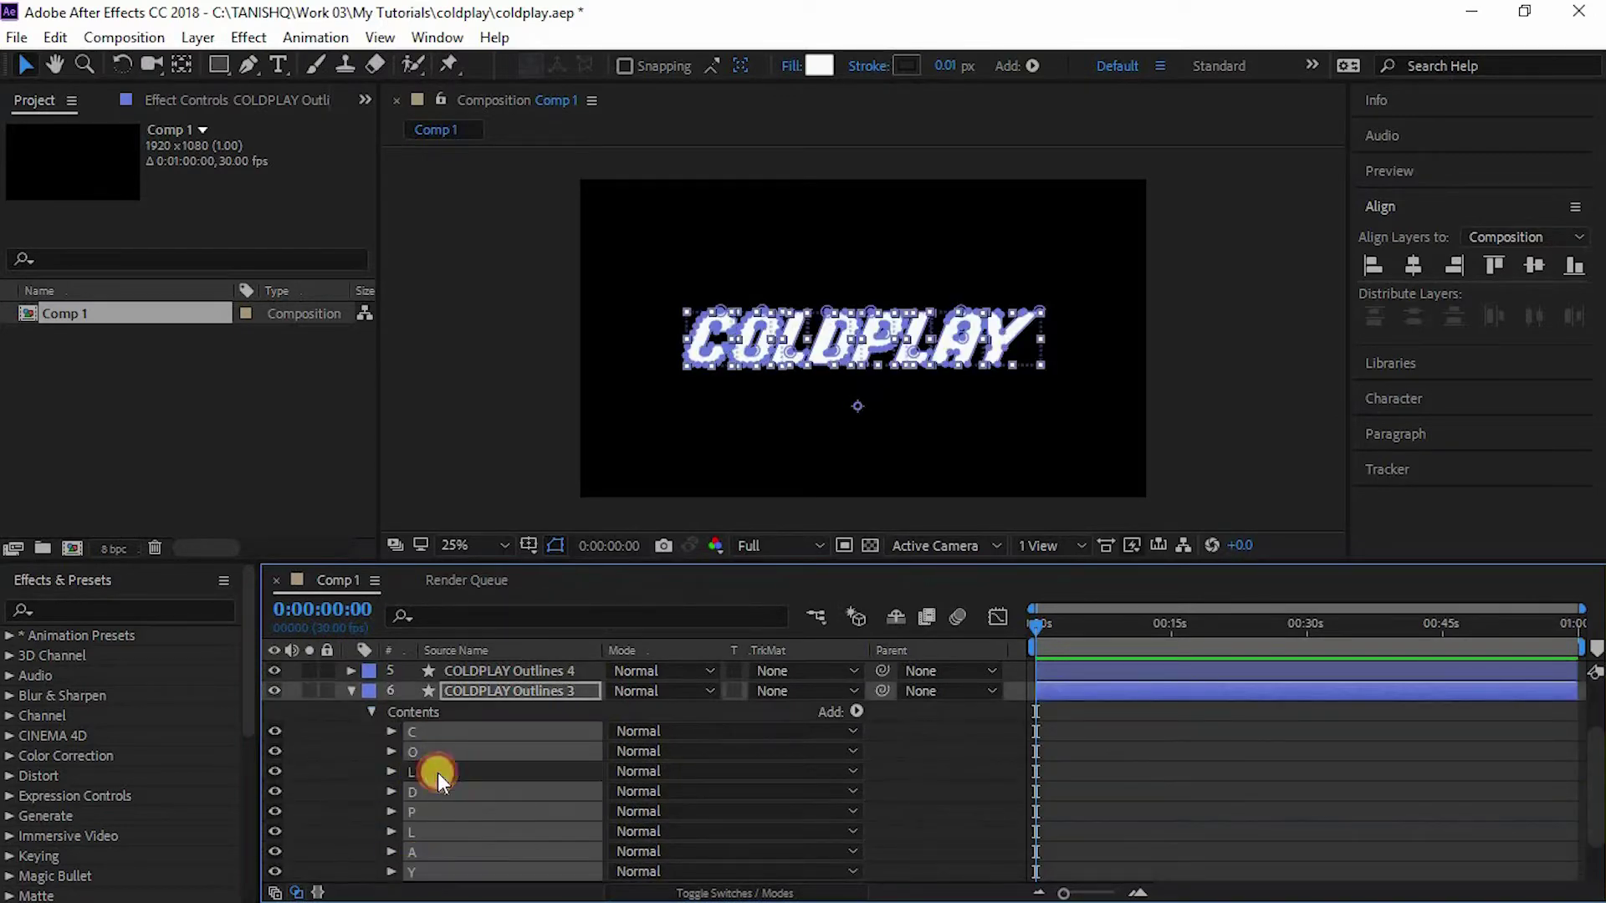
key(Delete)
click(351, 771)
Step: Delete every letter group except D from the contents of the COLDPLAY Outlines 4 layer
click(352, 751)
click(371, 771)
click(436, 733)
shift+click(425, 871)
ctrl+click(442, 792)
key(Delete)
click(351, 751)
Step: Delete every letter group except P from the contents of the COLDPLAY Outlines 5 layer
click(351, 731)
click(371, 751)
click(432, 732)
shift+click(422, 871)
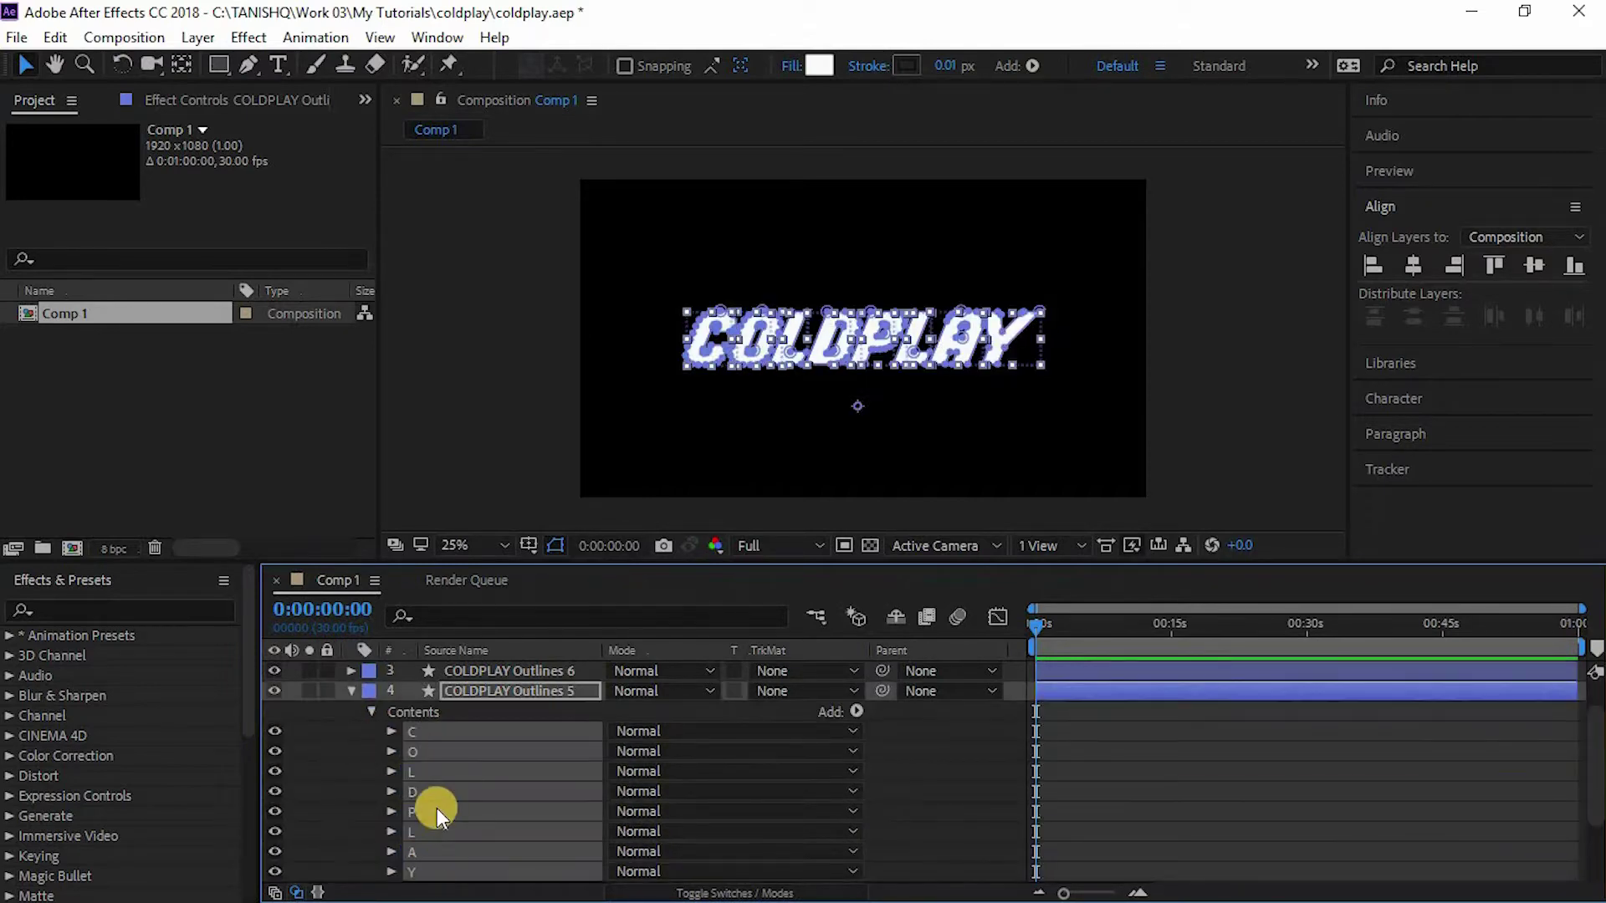
ctrl+click(436, 809)
key(Delete)
click(352, 731)
Step: Delete every letter group except the second L from the contents of the COLDPLAY Outlines 6 layer
click(351, 711)
click(372, 731)
click(436, 731)
shift+click(418, 872)
key(Delete)
click(351, 711)
Step: Delete every letter group except A from the contents of the COLDPLAY Outlines 7 layer
click(351, 690)
click(371, 711)
click(418, 752)
shift+click(435, 871)
ctrl+click(434, 851)
key(Delete)
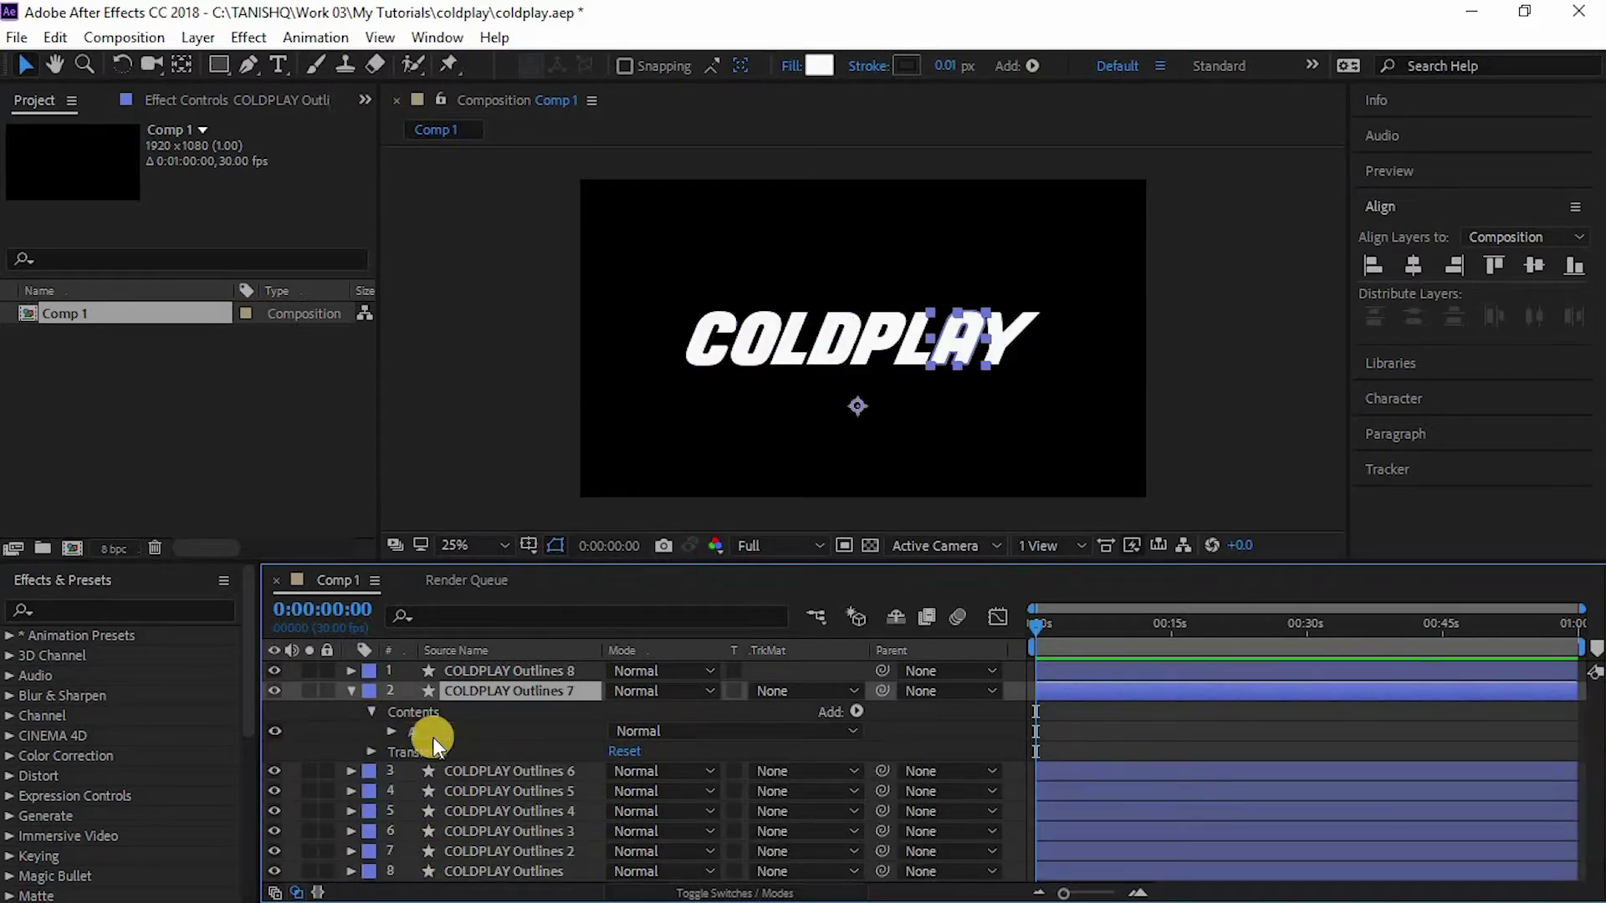
click(351, 690)
Step: Delete every letter group except Y from the contents of the COLDPLAY Outlines 8 layer
click(351, 671)
click(441, 714)
click(352, 671)
Step: Rename the layers holding C, O and the first L as c, o and l
right_click(524, 811)
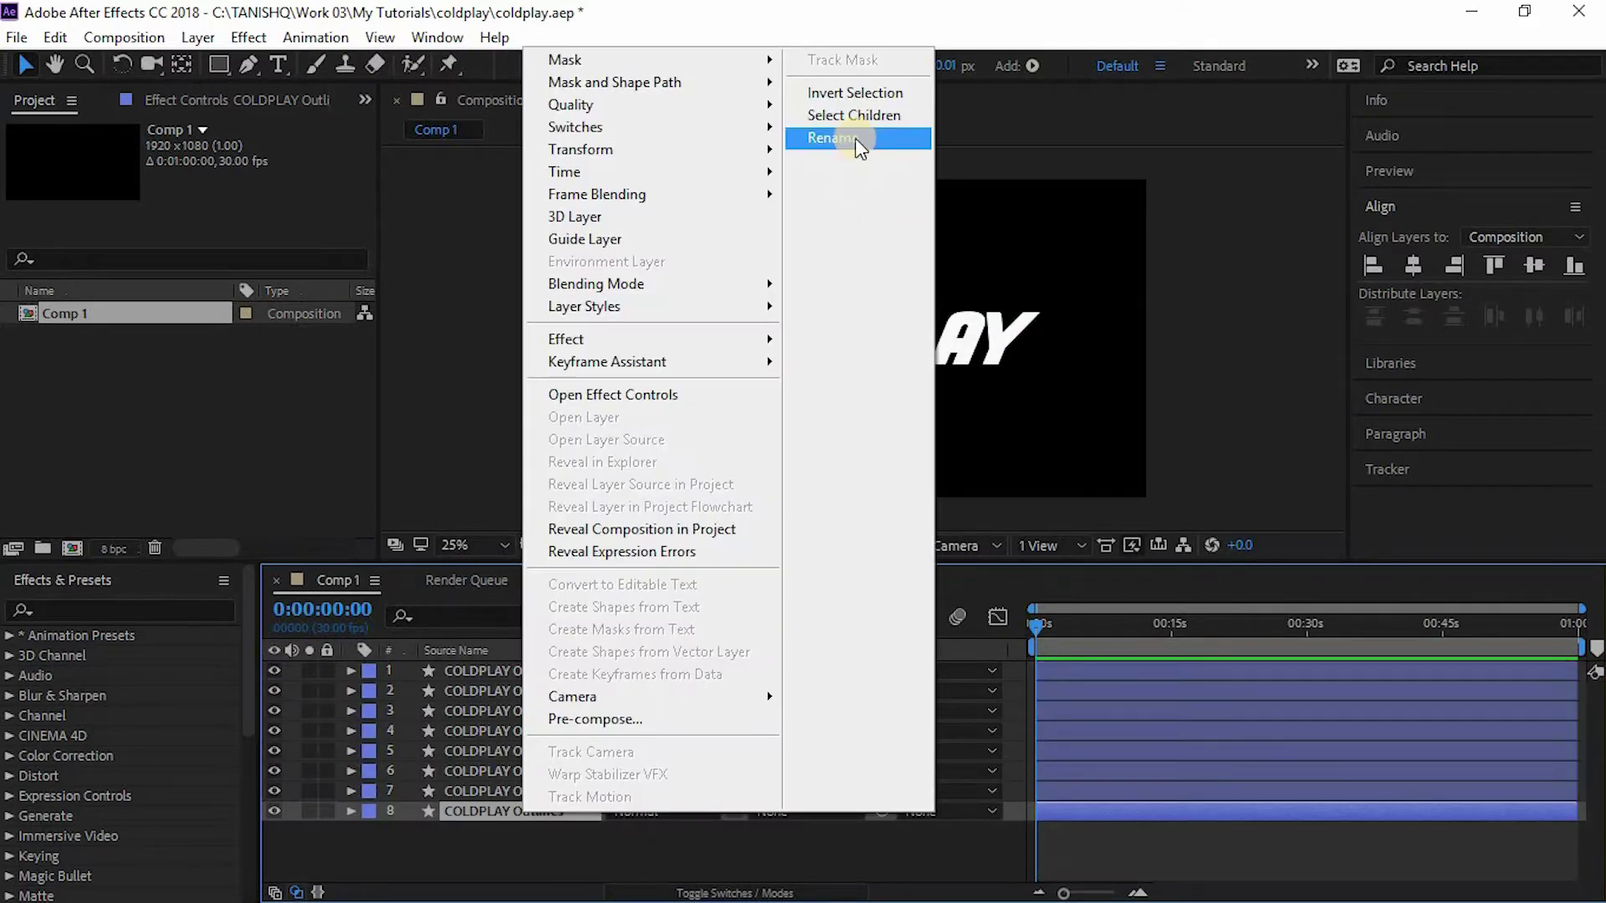
click(850, 182)
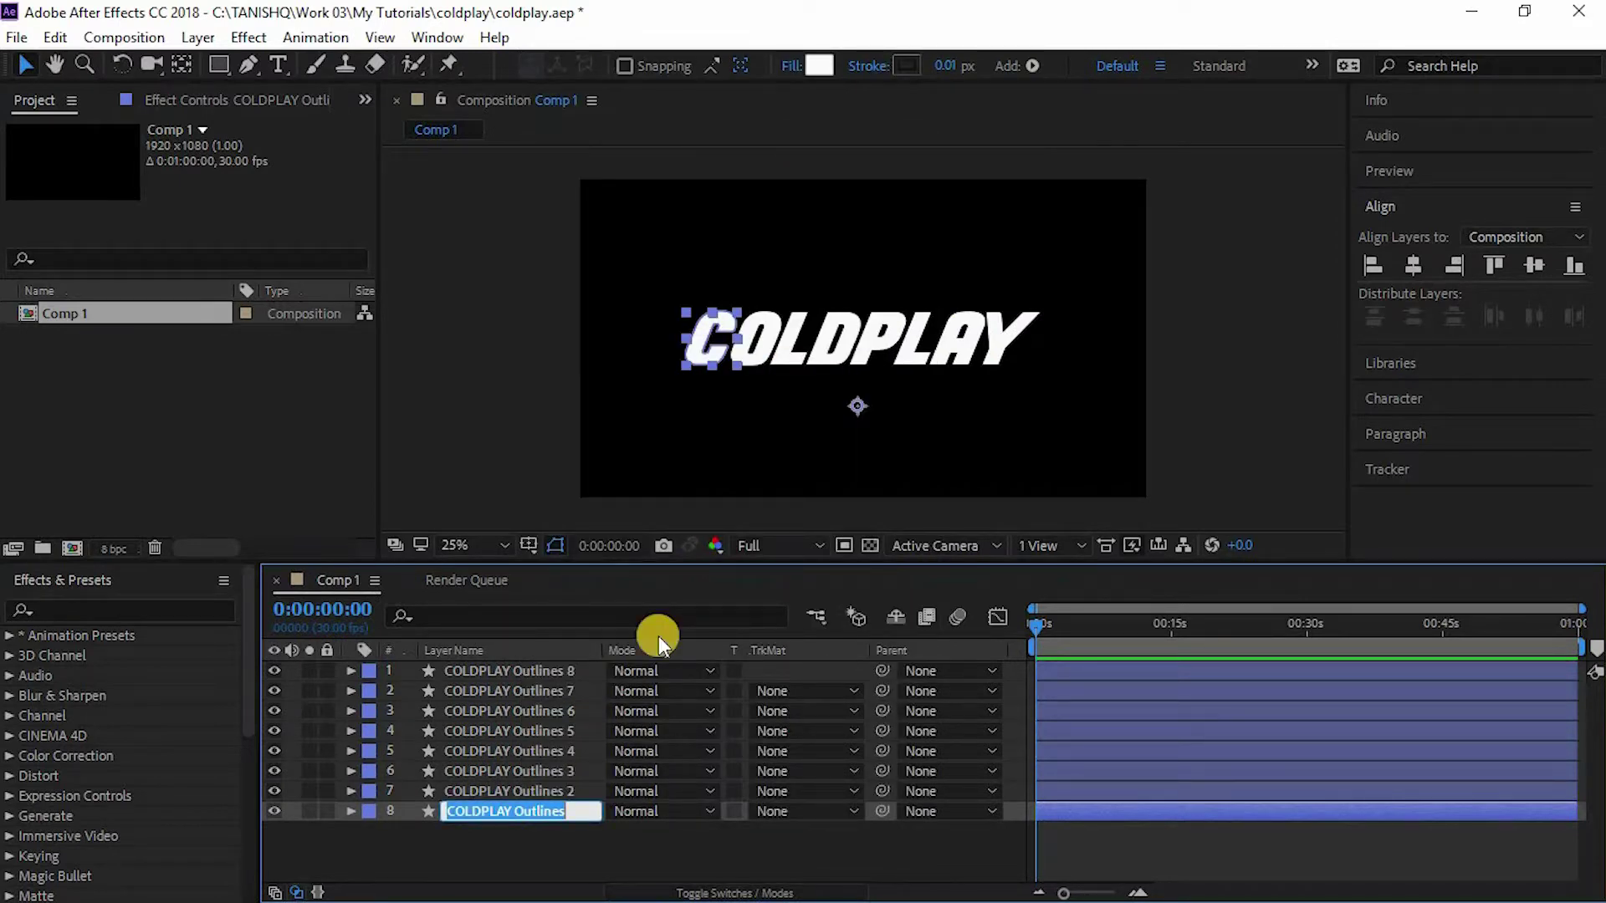
text(c)
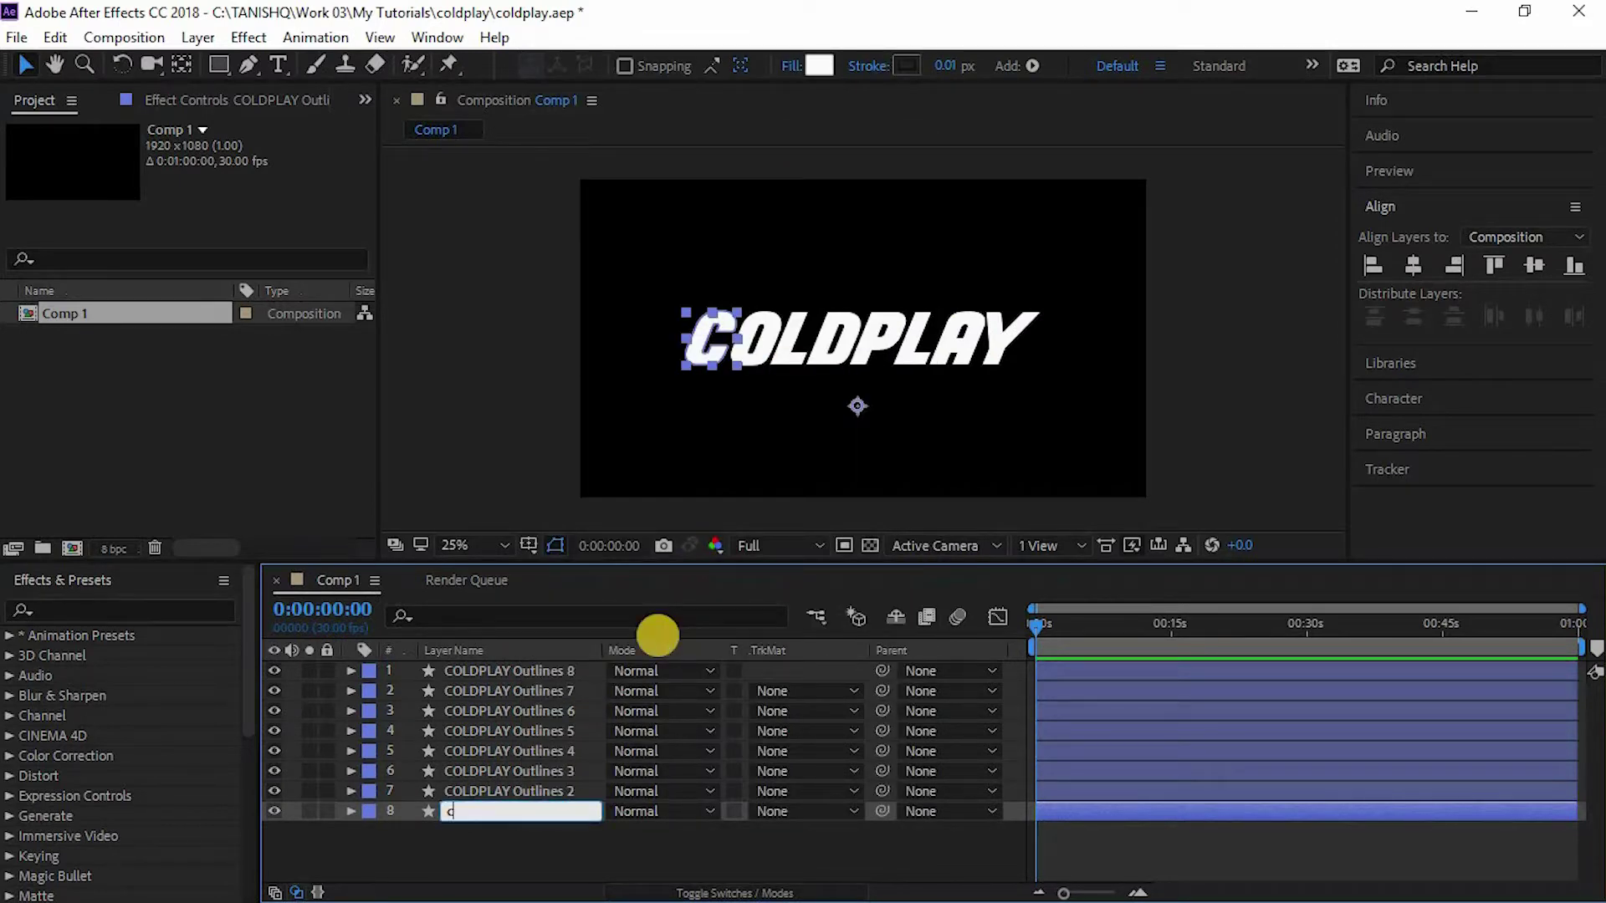
right_click(546, 787)
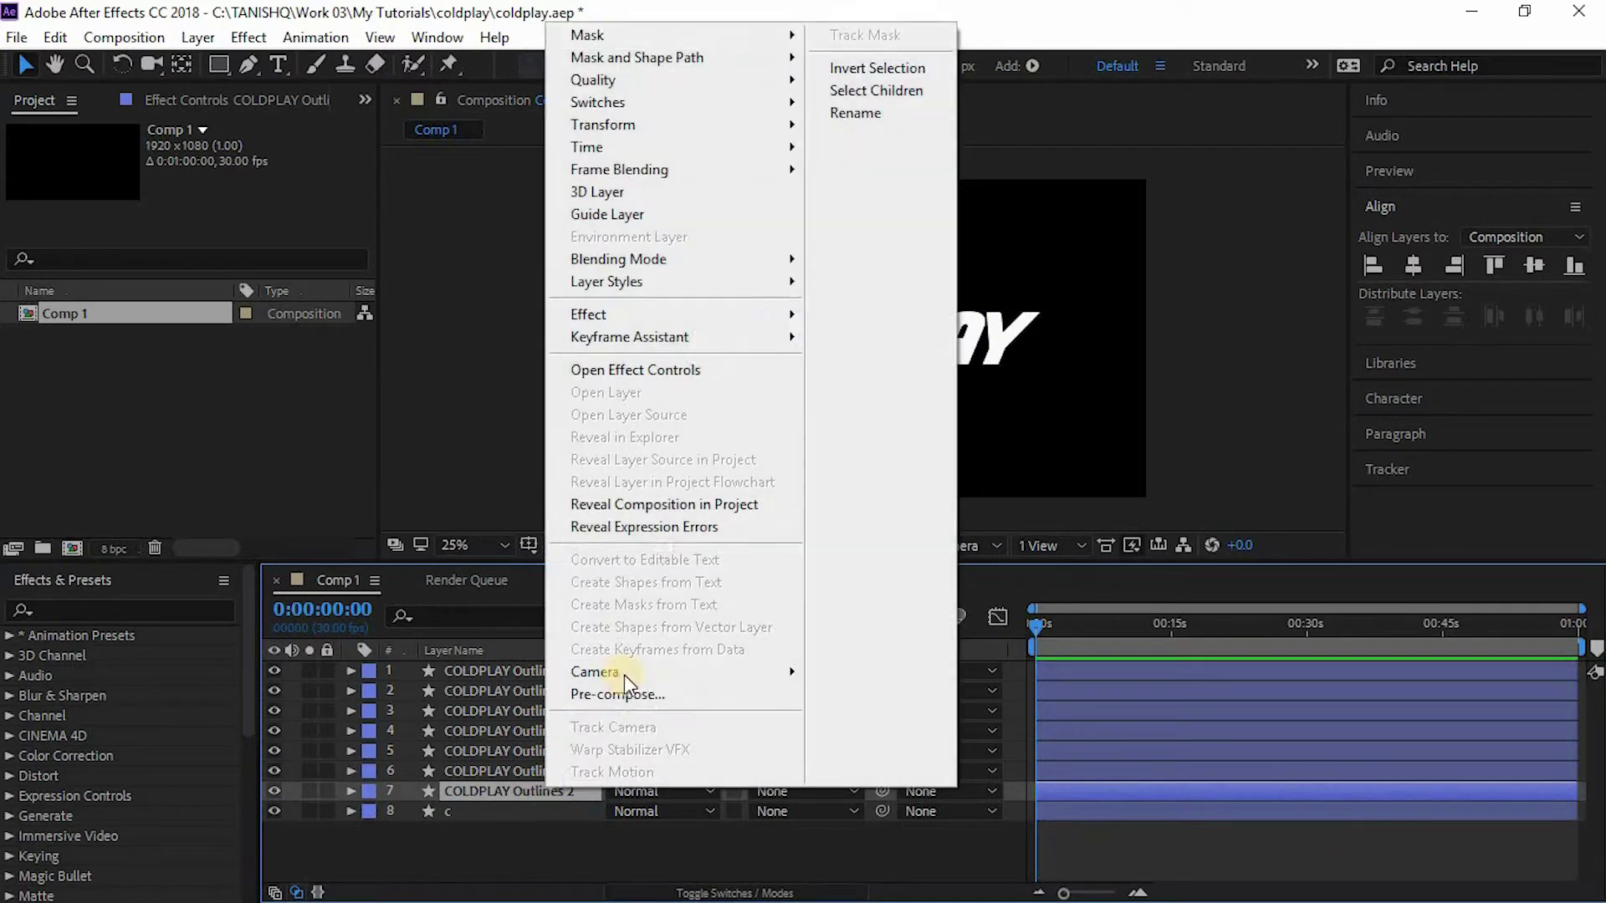
click(930, 120)
text(o)
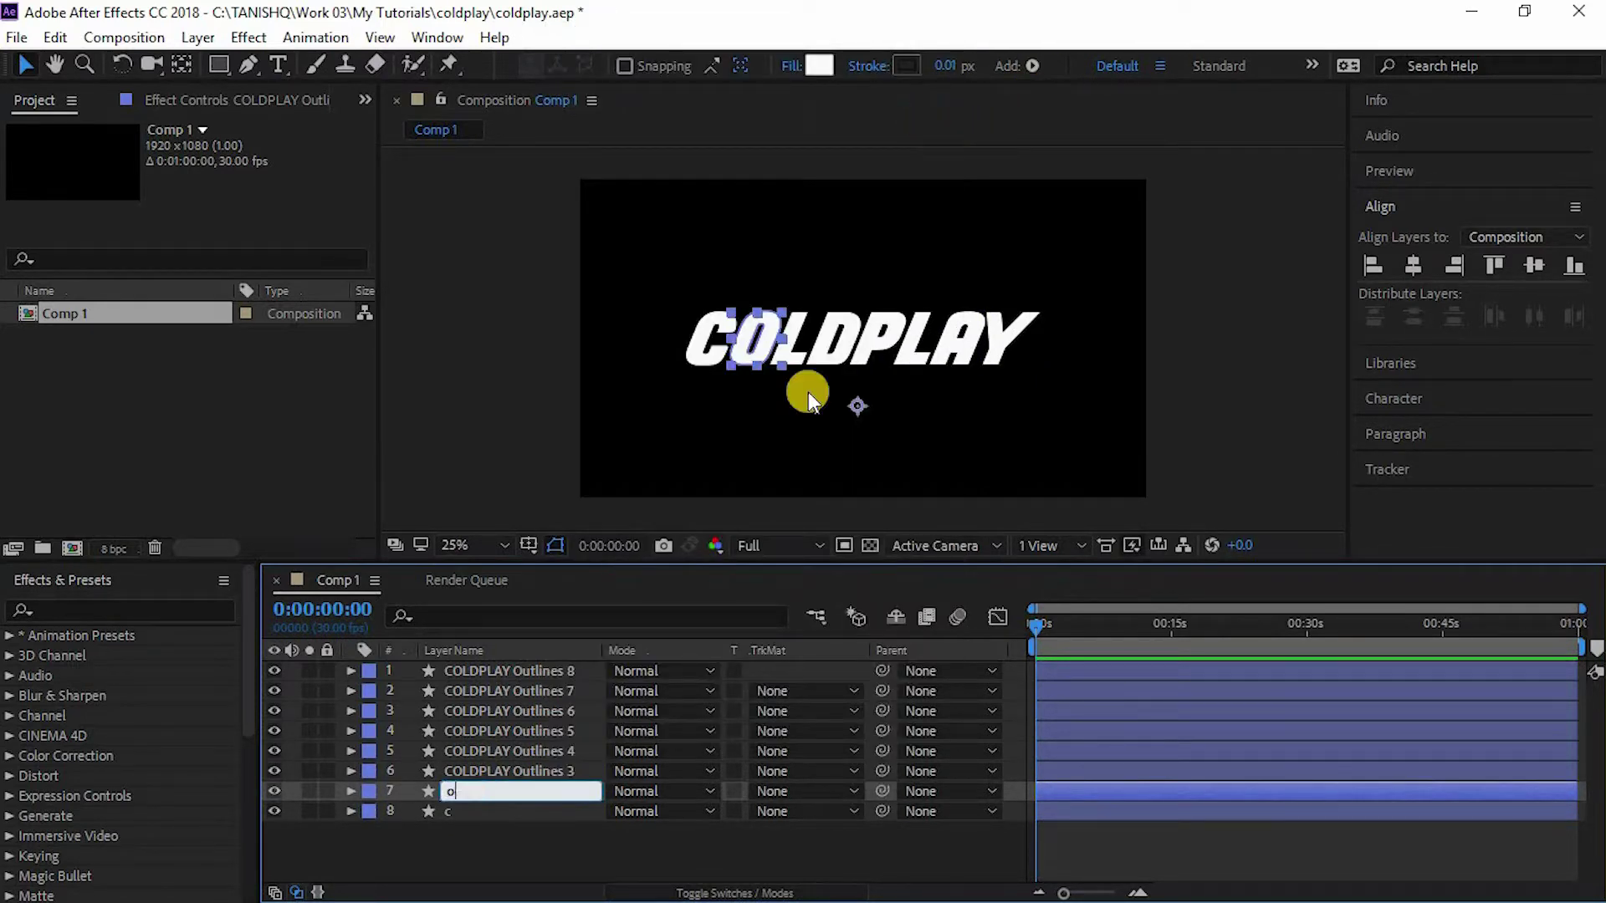
right_click(549, 776)
click(874, 104)
text(l)
key(Return)
Step: Rename the layers holding the letters D and P as d and p
key(ctrl+Down)
right_click(976, 146)
click(843, 230)
text(d)
key(Return)
right_click(544, 731)
click(929, 229)
text(p)
key(Return)
Step: Rename the layers holding the second L, A and Y as l, a and y
right_click(539, 711)
click(928, 229)
text(l)
right_click(552, 691)
click(943, 223)
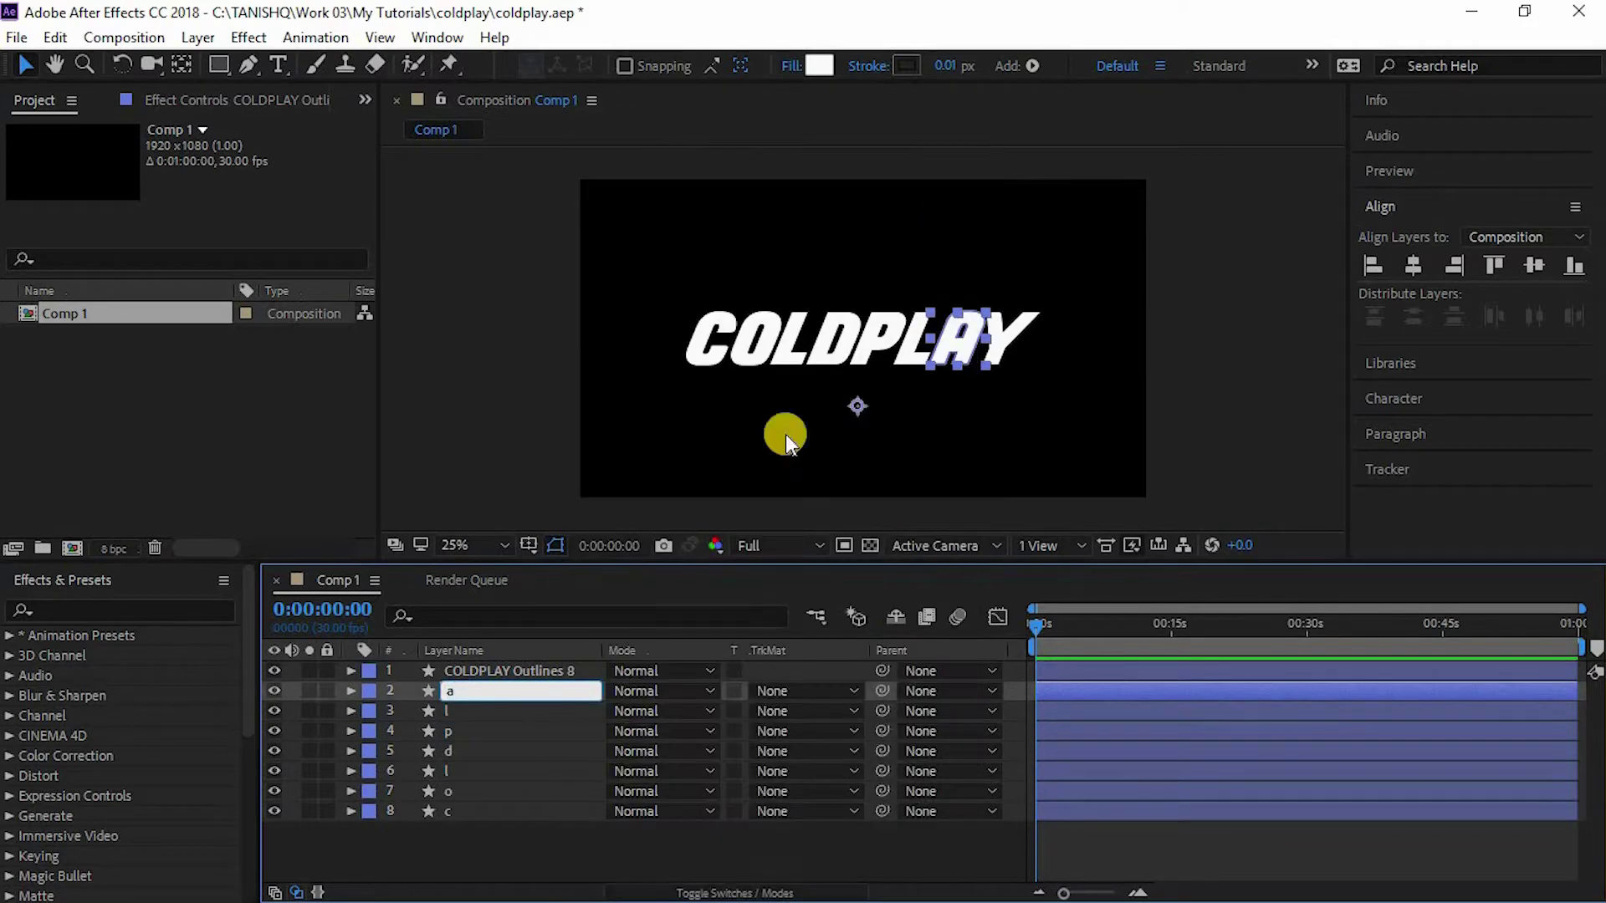
text(a)
key(Return)
right_click(543, 671)
click(878, 237)
text(y)
key(Return)
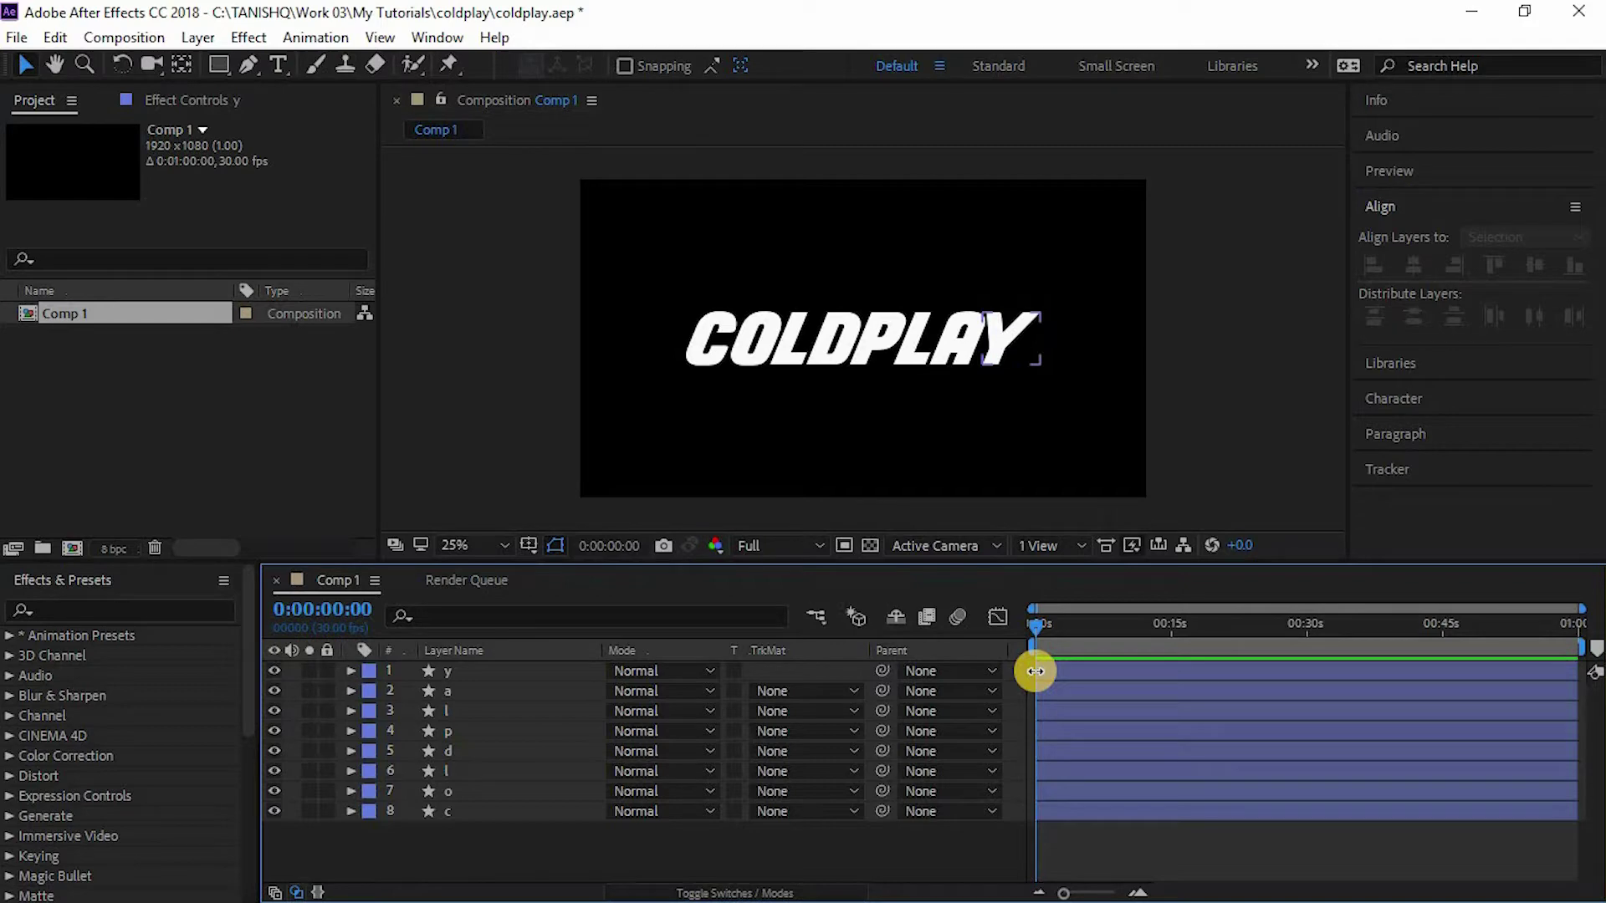
Step: Pre-compose the c 2 layer into a new composition named "c mask"
click(500, 814)
click(360, 862)
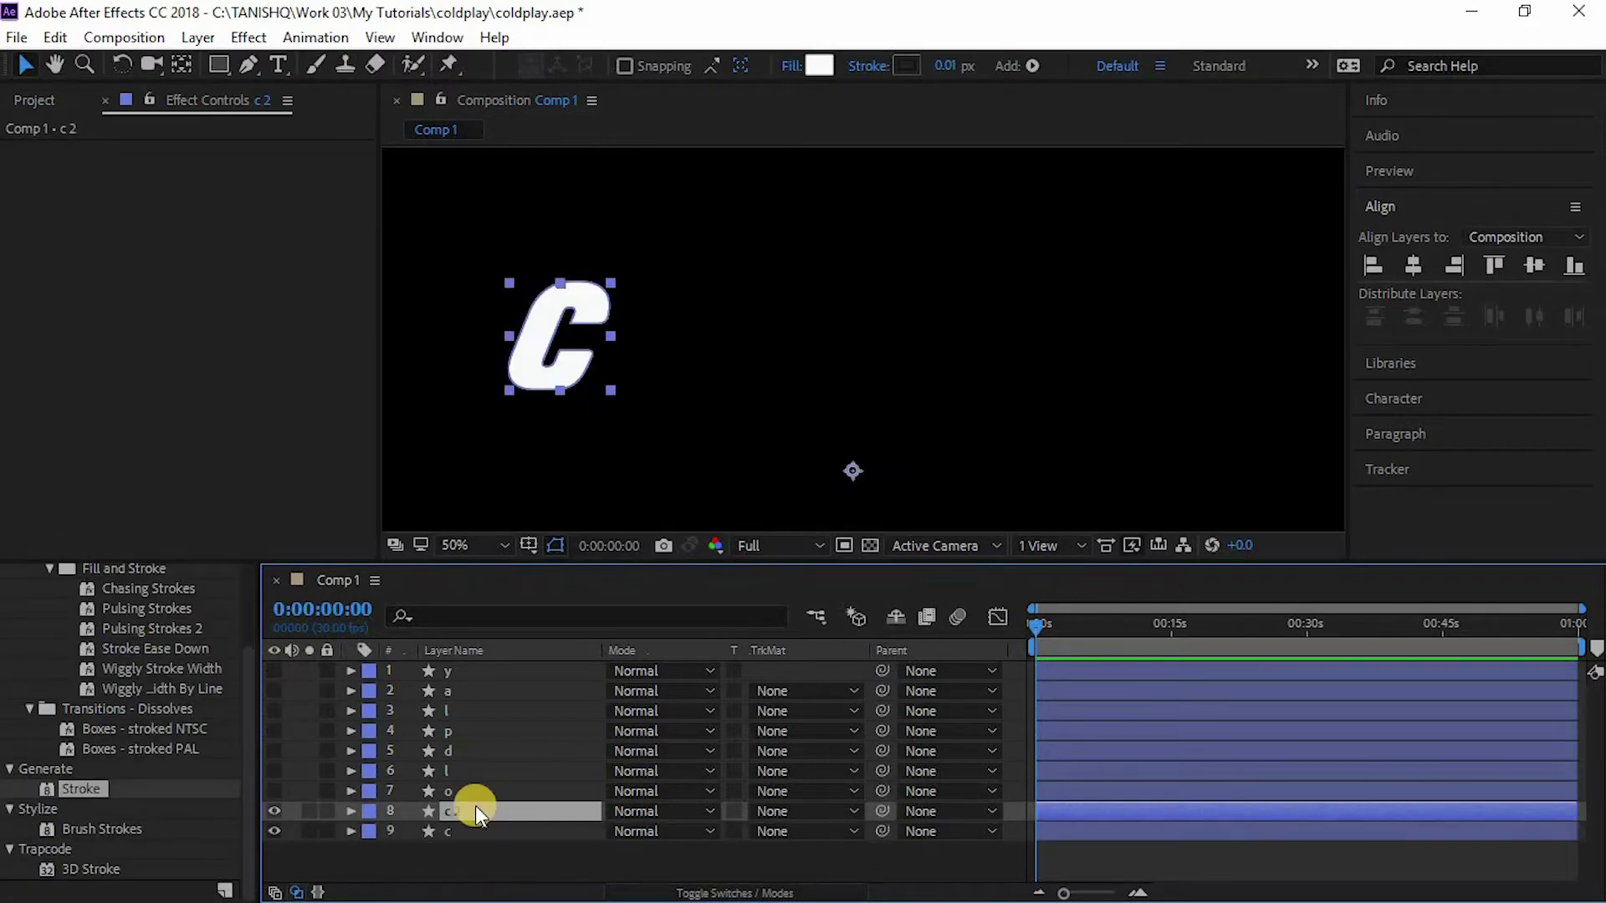
right_click(475, 806)
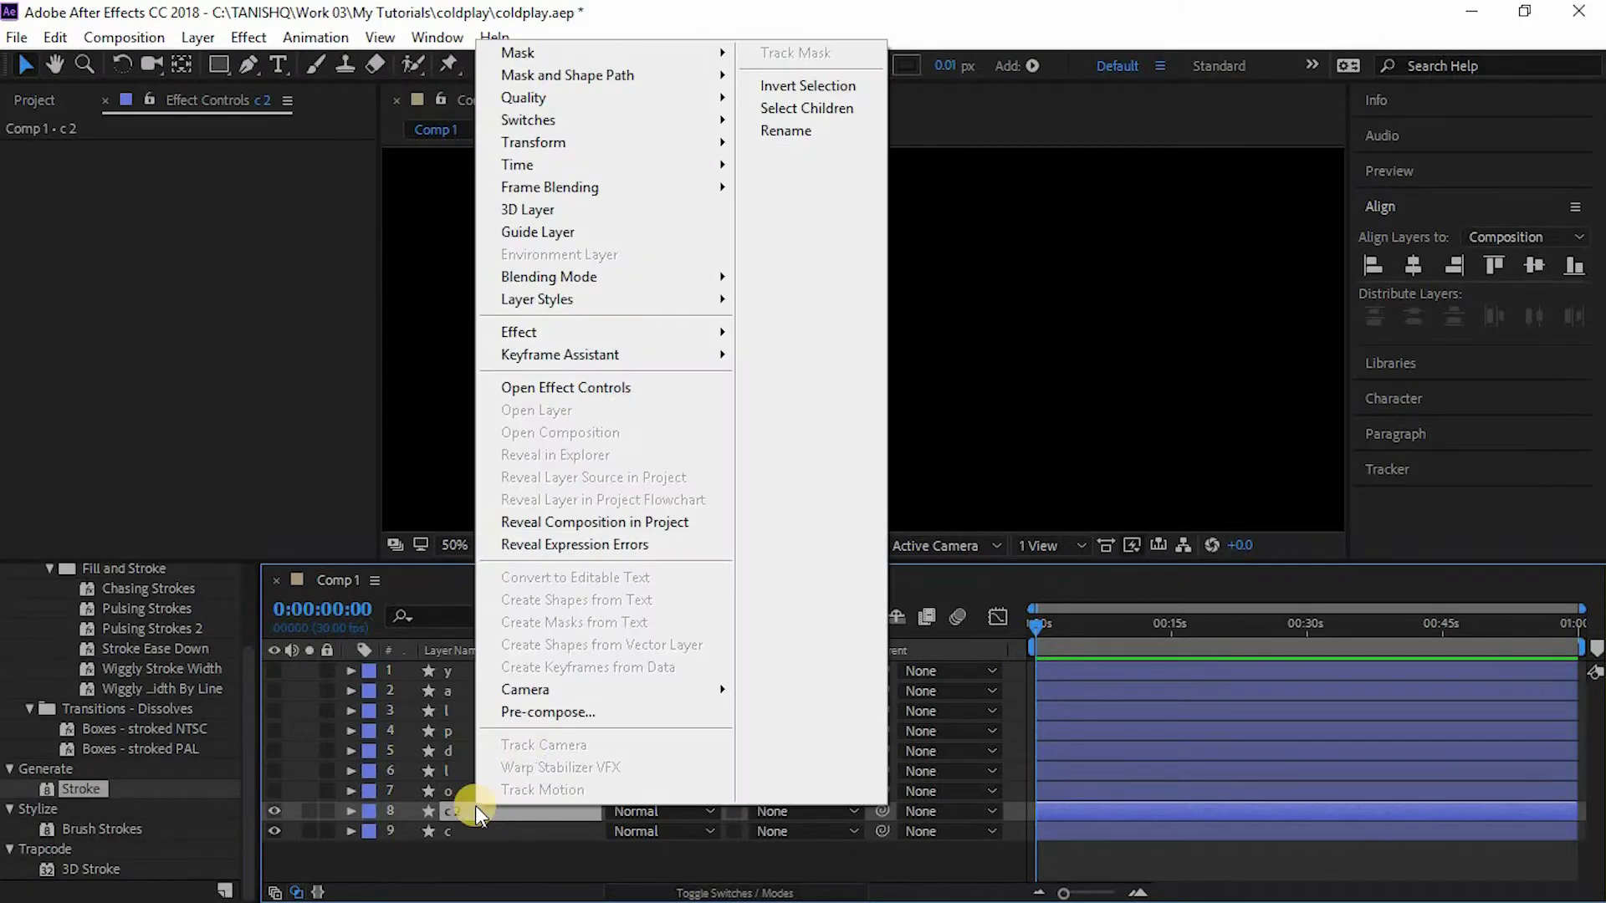
click(537, 716)
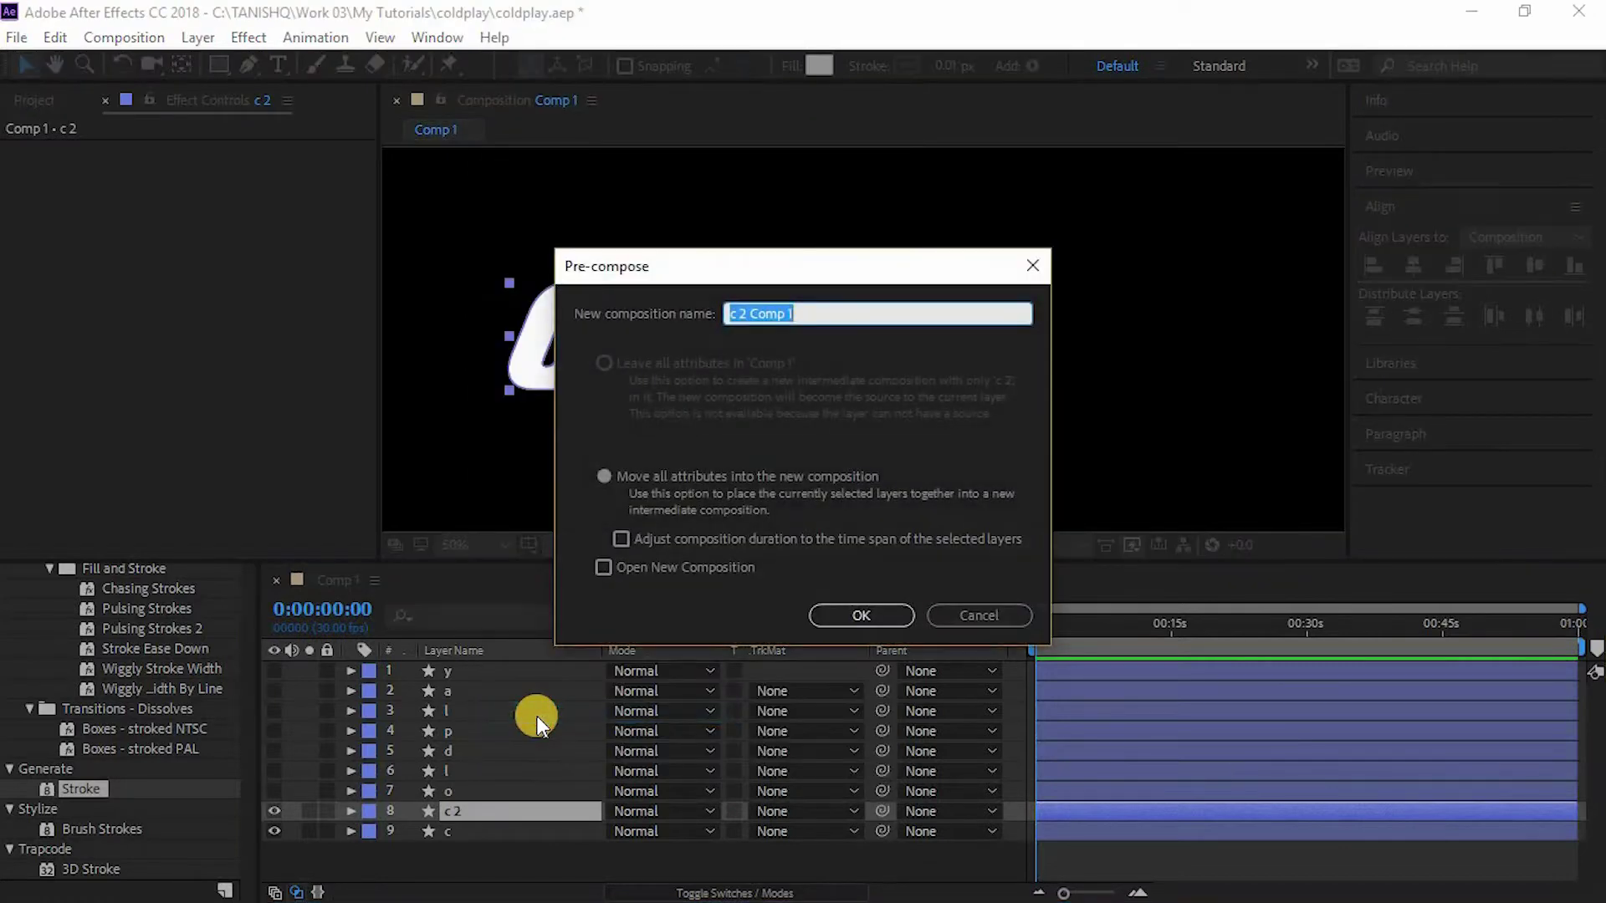
text(c mask)
key(Return)
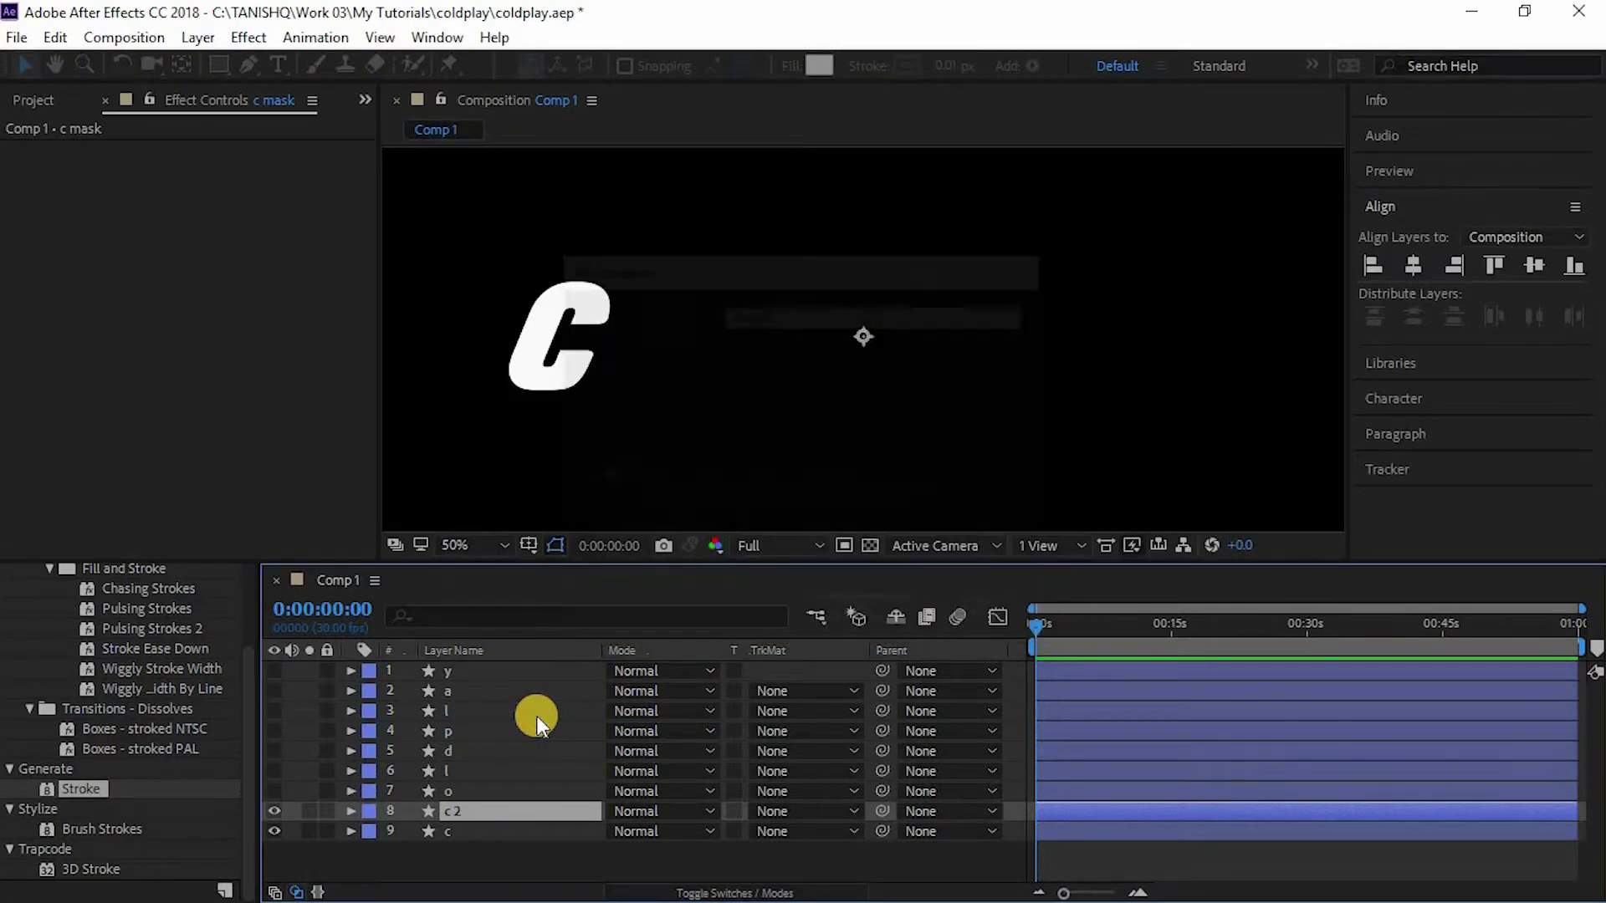
Step: In the c mask composition, draw an open mask path on c 2 with the Pen tool, following the centre line of the C
double_click(513, 811)
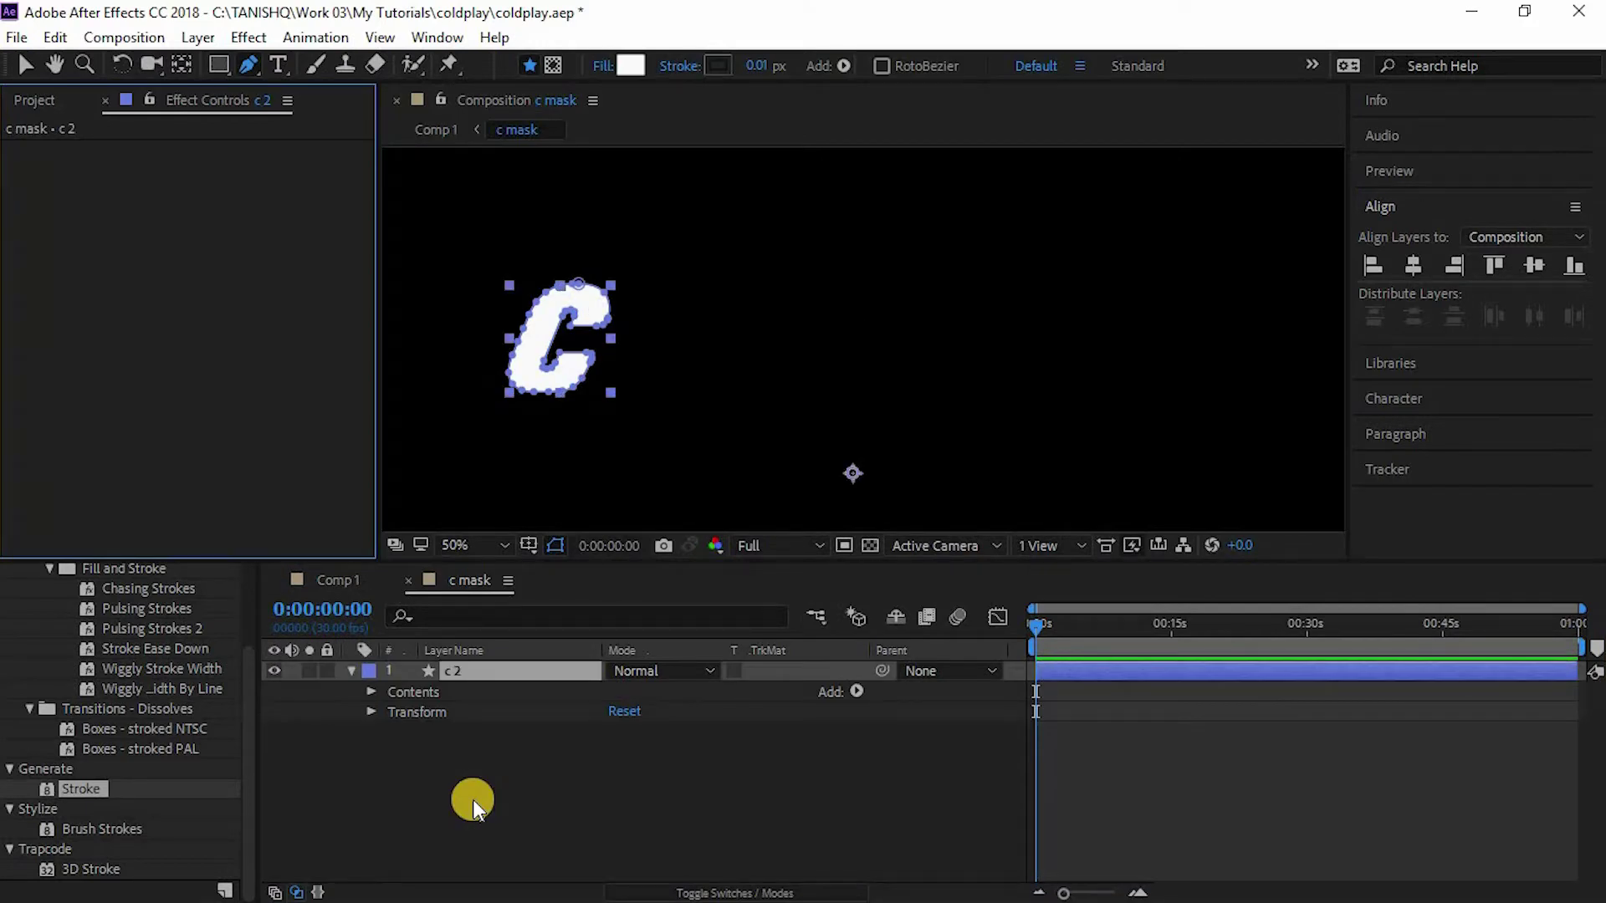
click(553, 67)
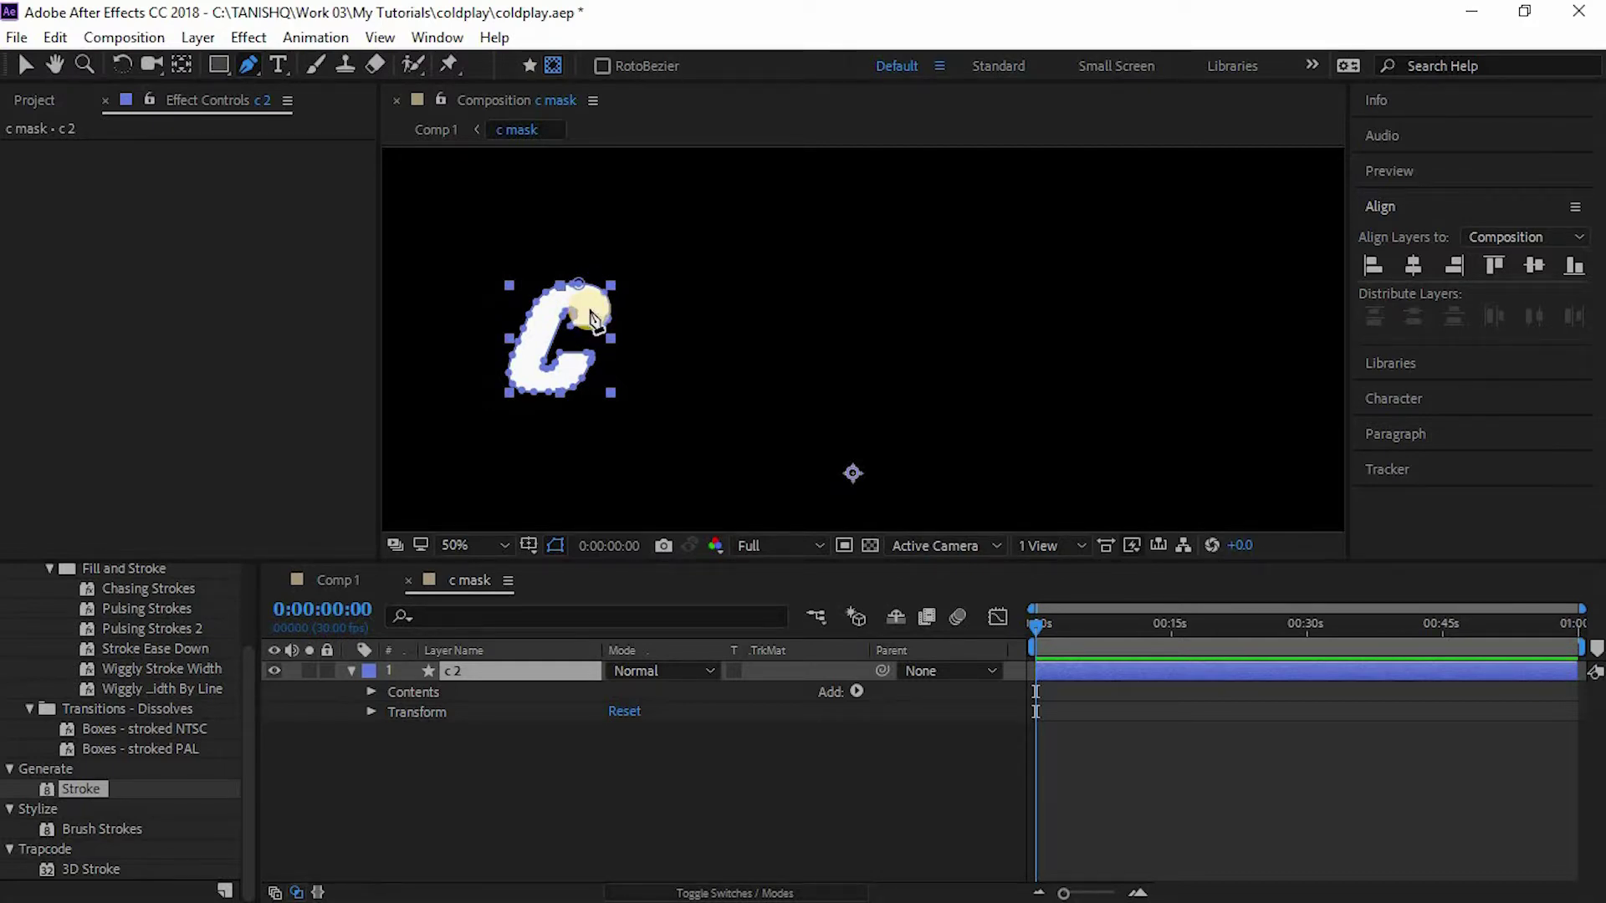
drag(592, 319, 597, 303)
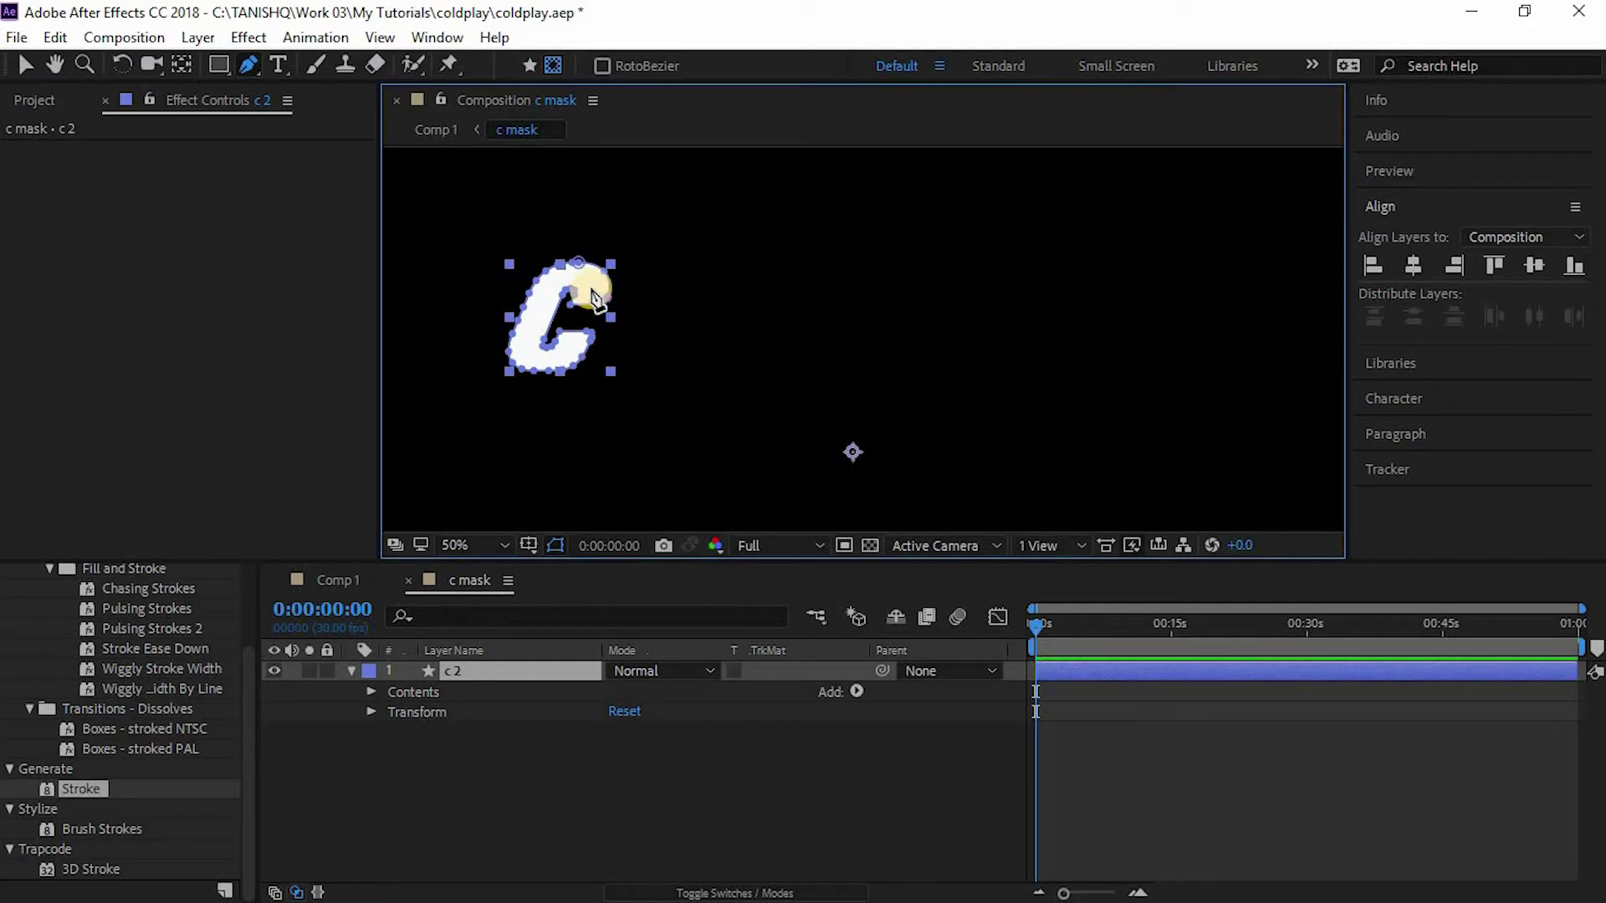
click(592, 292)
drag(570, 283, 554, 303)
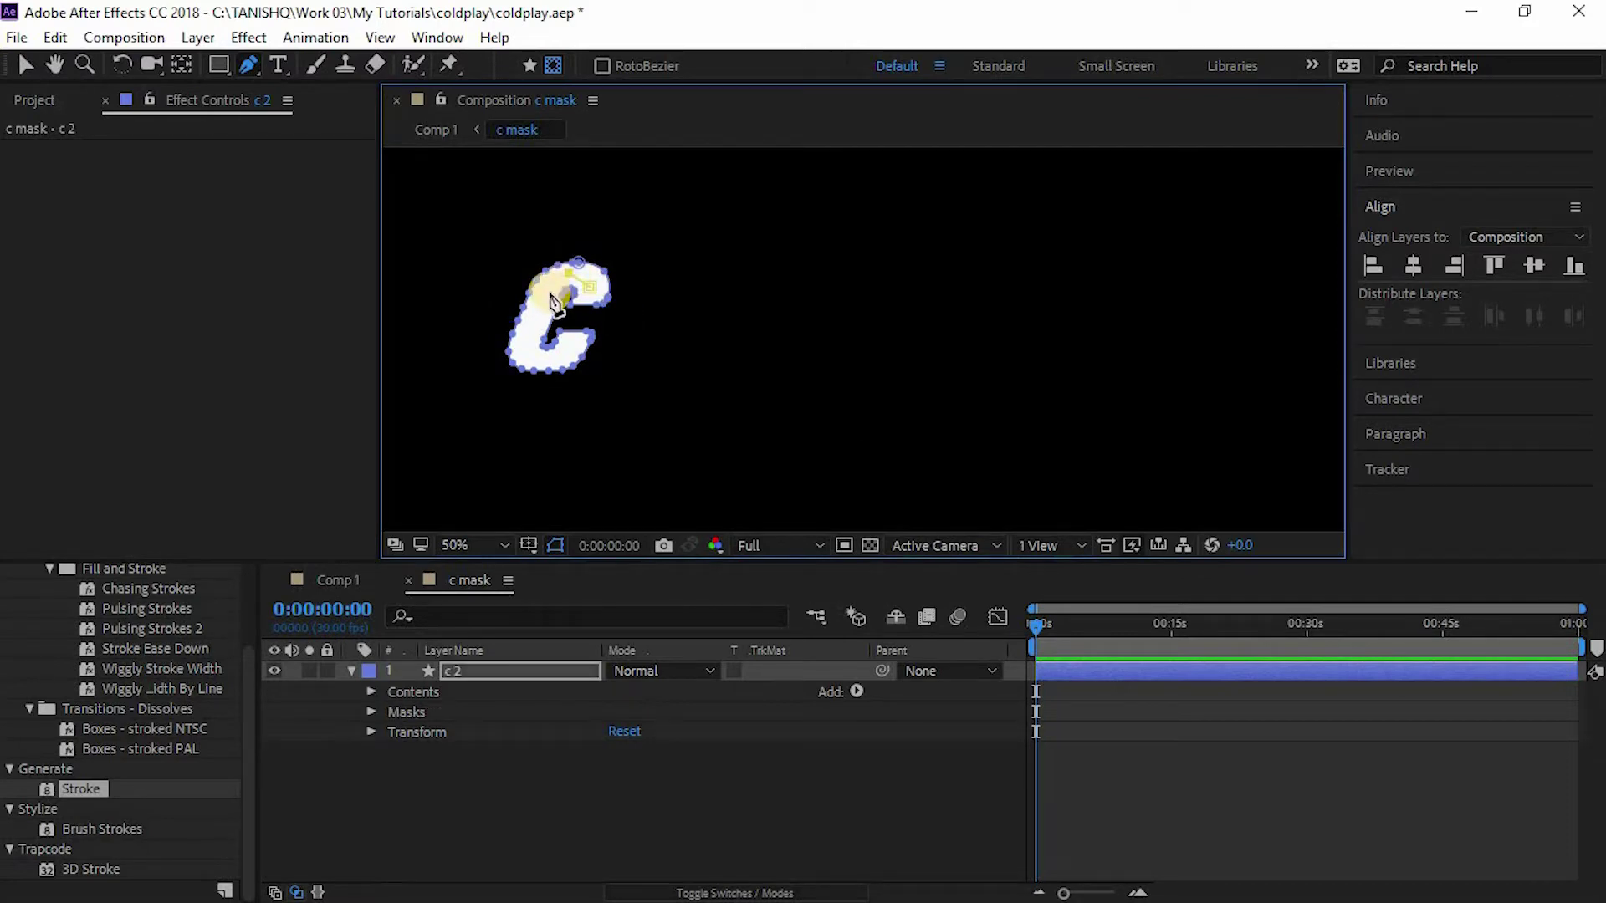
click(545, 300)
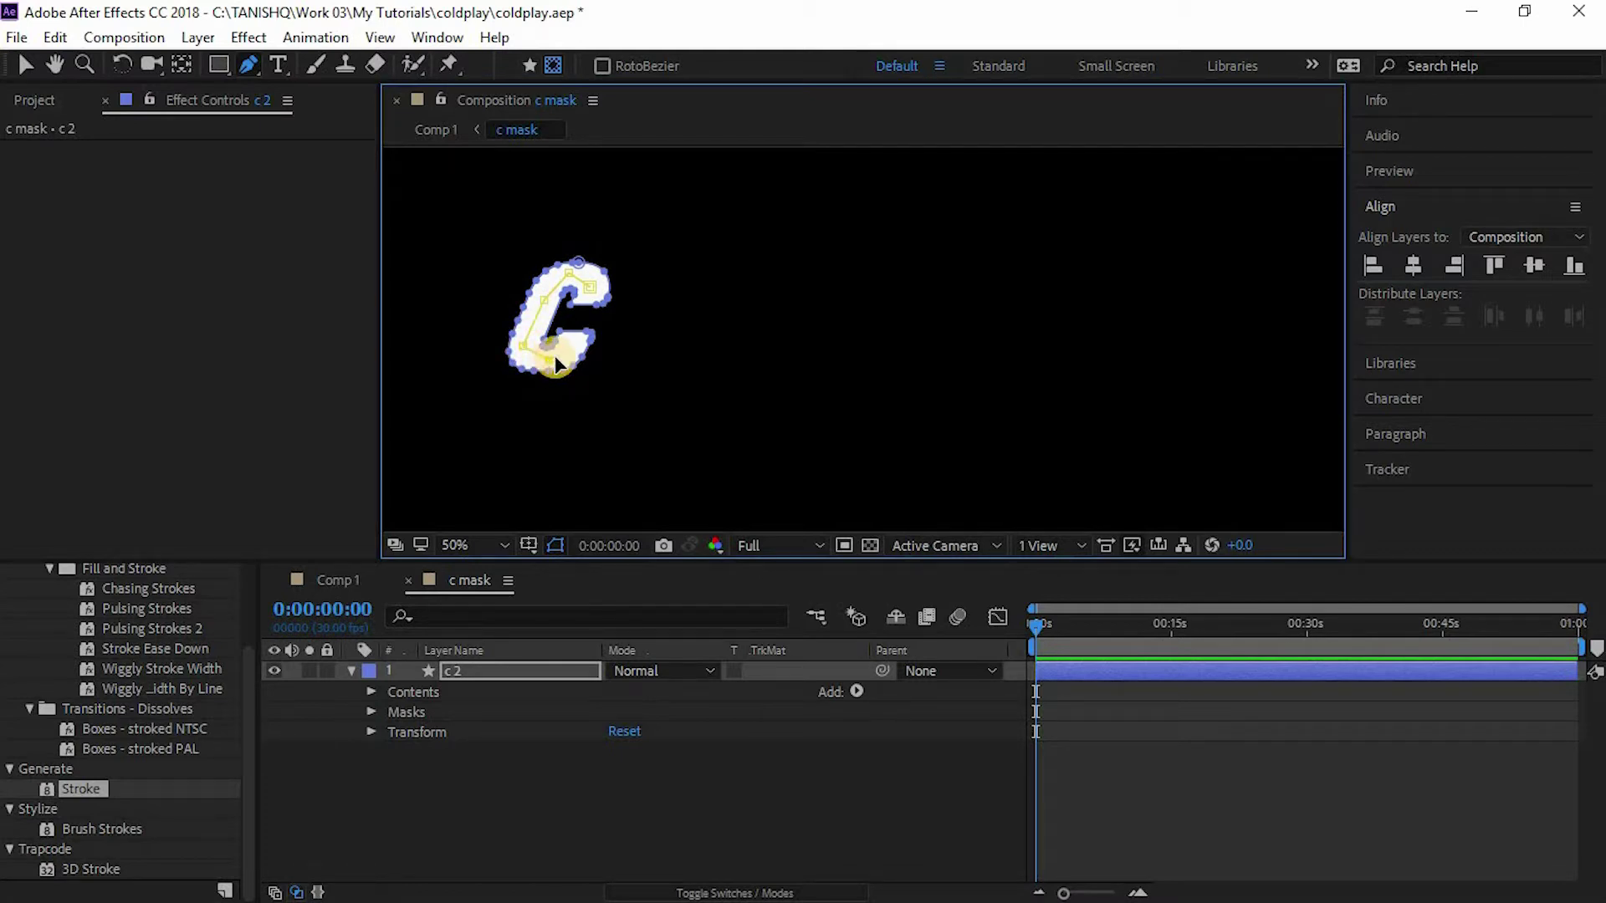
click(586, 318)
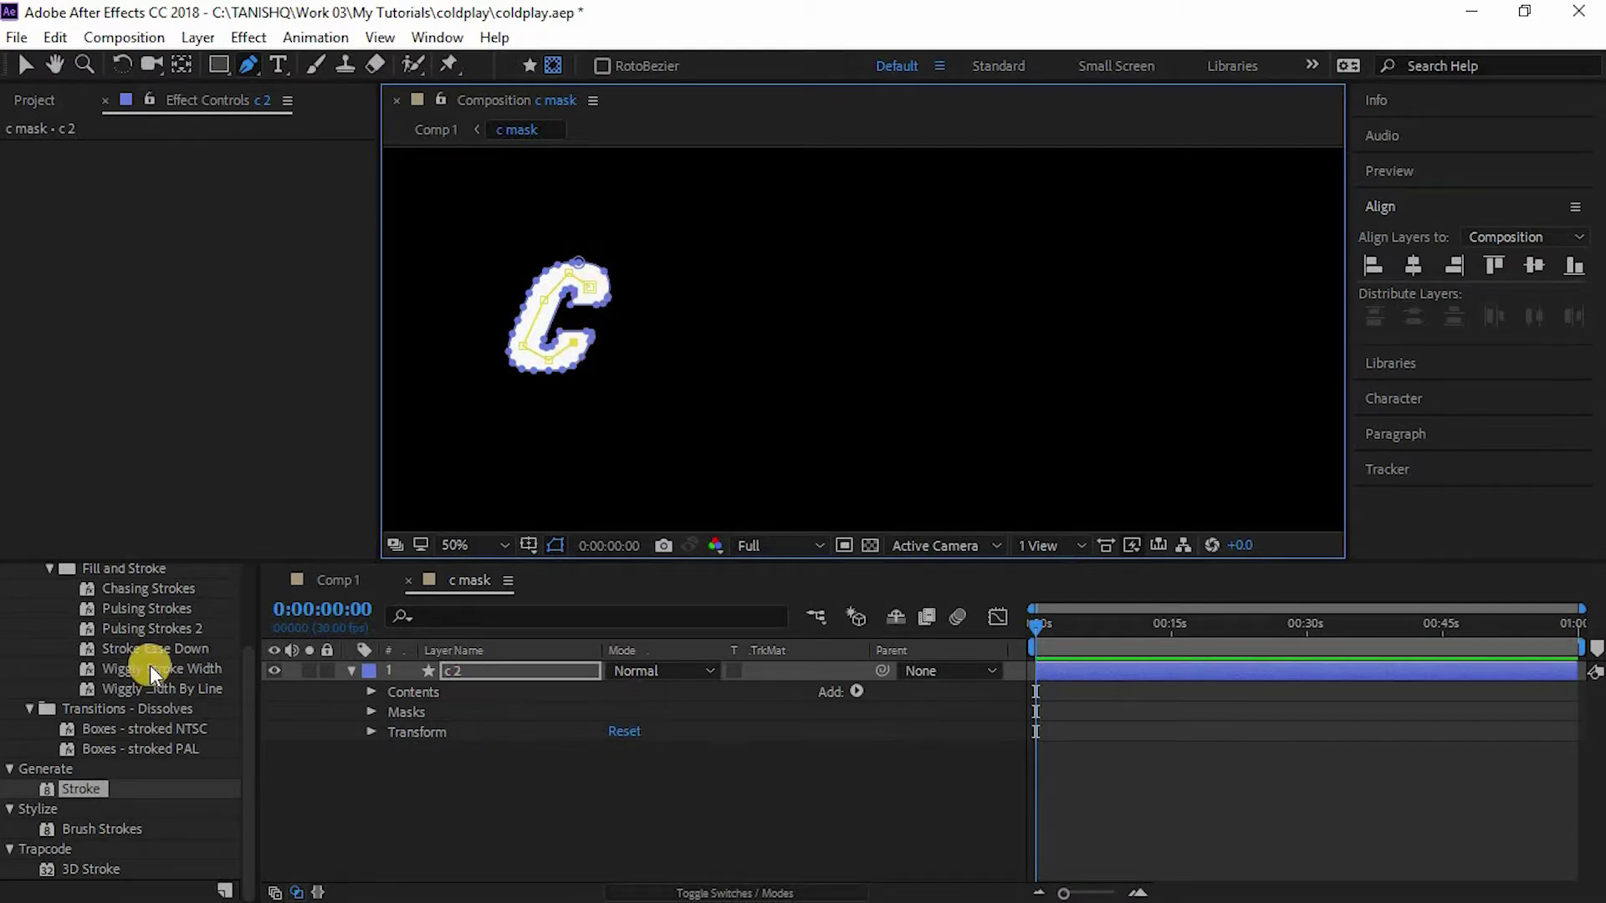
Step: Apply the Stroke effect to c 2 with the paint style On Transparent and enlarge its brush size to cover the letter
drag(77, 790, 476, 669)
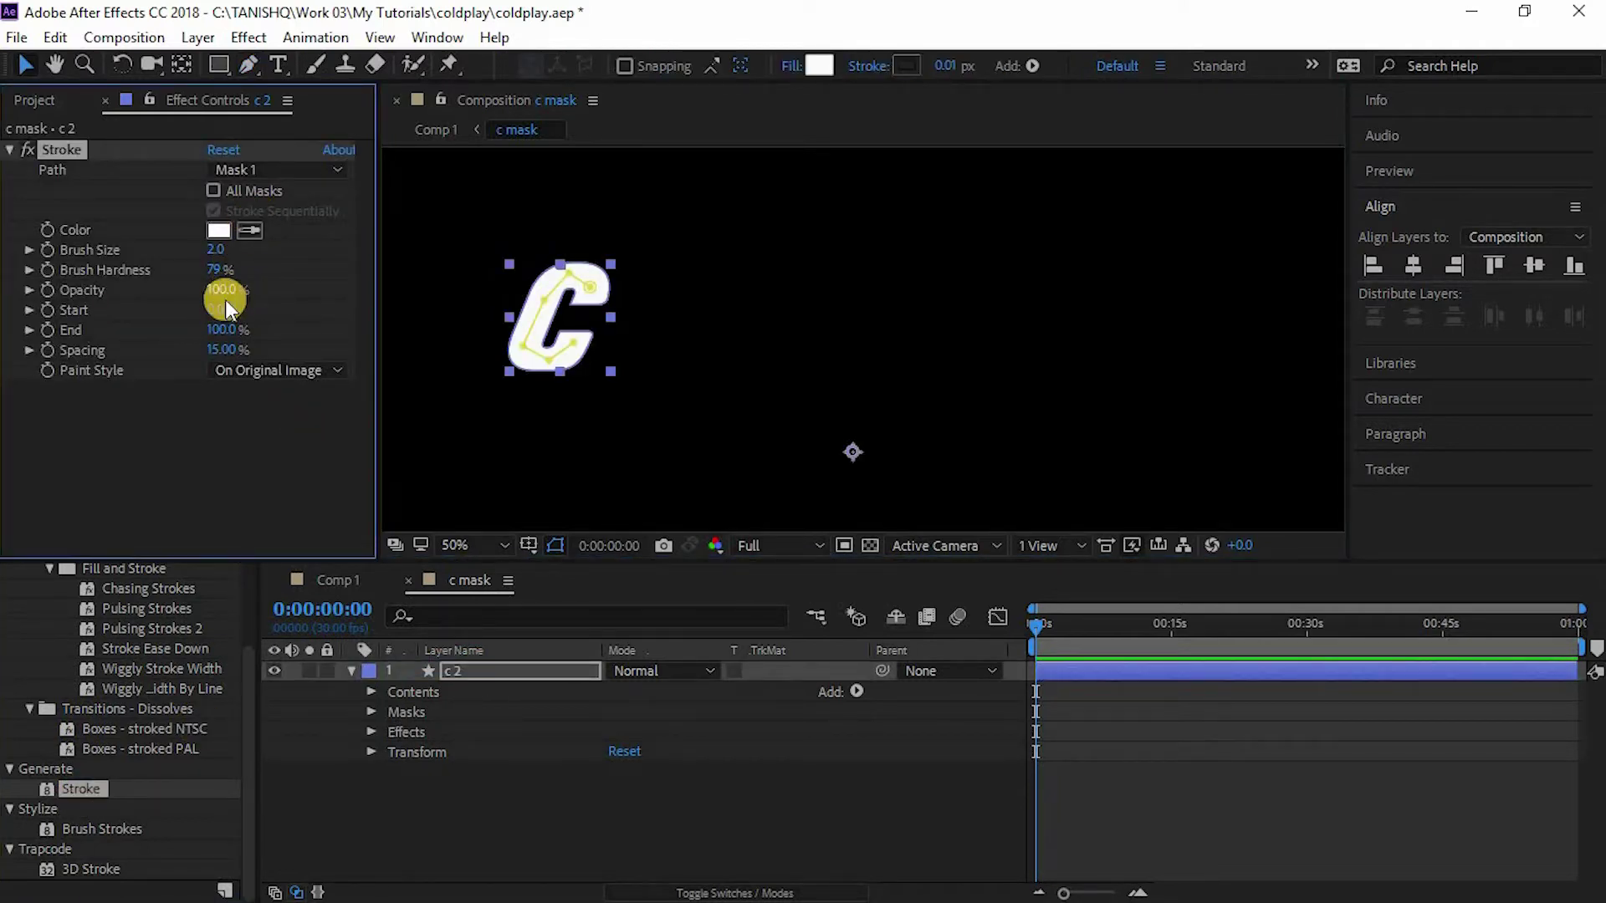
mouse_move(225, 308)
mouse_down()
mouse_move(323, 316)
mouse_move(149, 311)
mouse_move(283, 333)
mouse_move(158, 334)
mouse_move(199, 340)
mouse_move(222, 316)
mouse_up()
click(238, 370)
click(284, 420)
drag(217, 249, 430, 243)
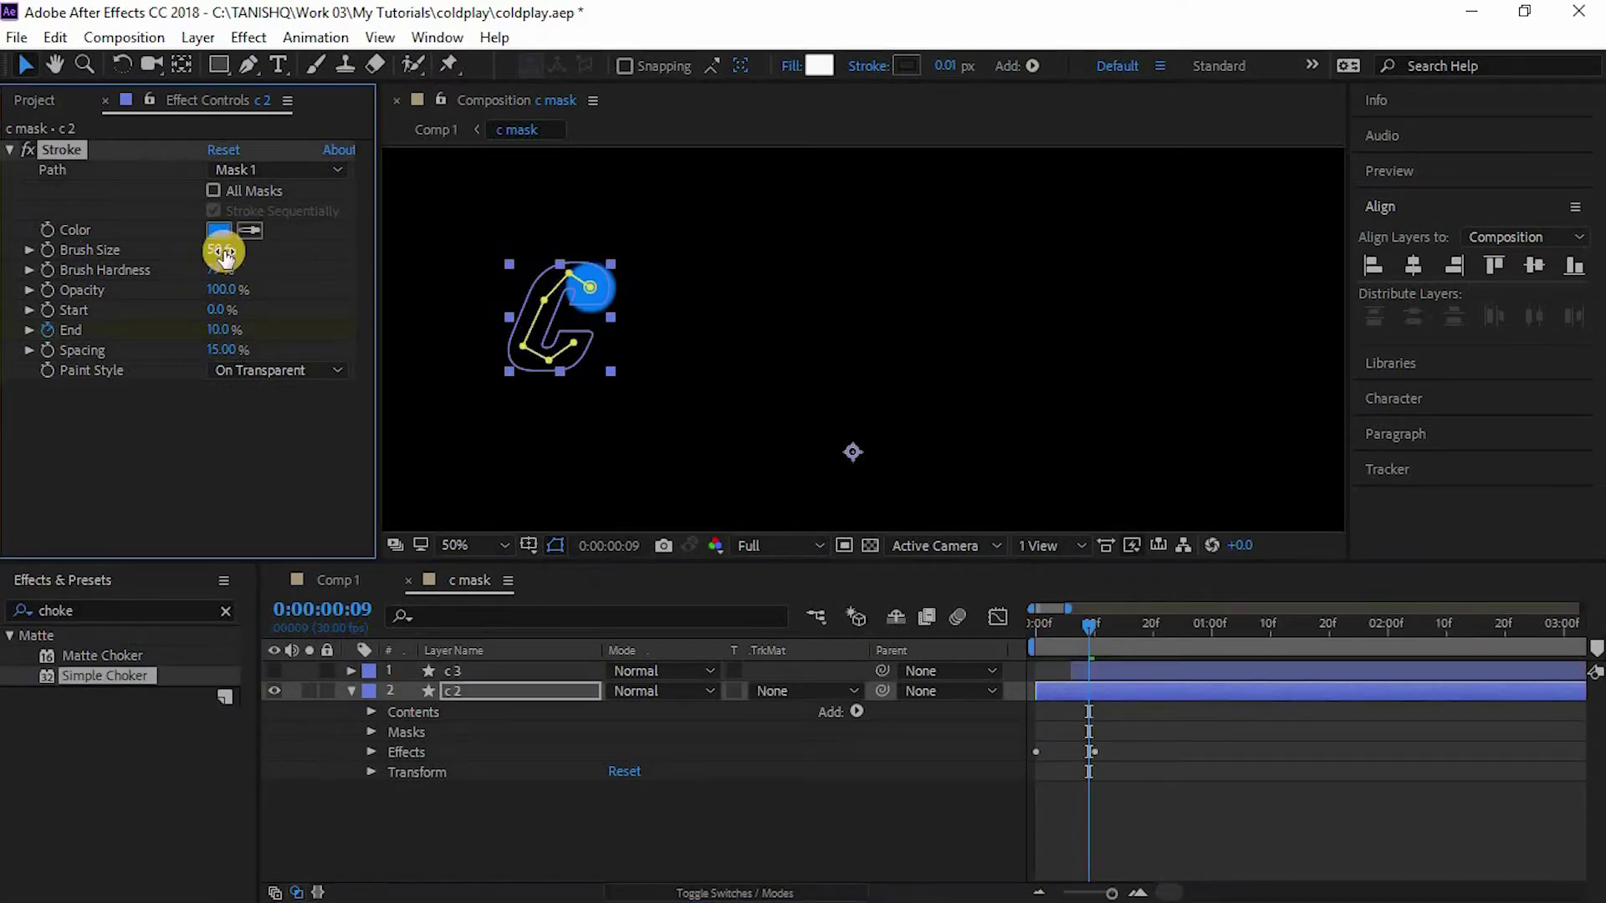
Step: Set the stroke's brush size on c 2 to 25 and delete the existing c 3 layer
click(219, 250)
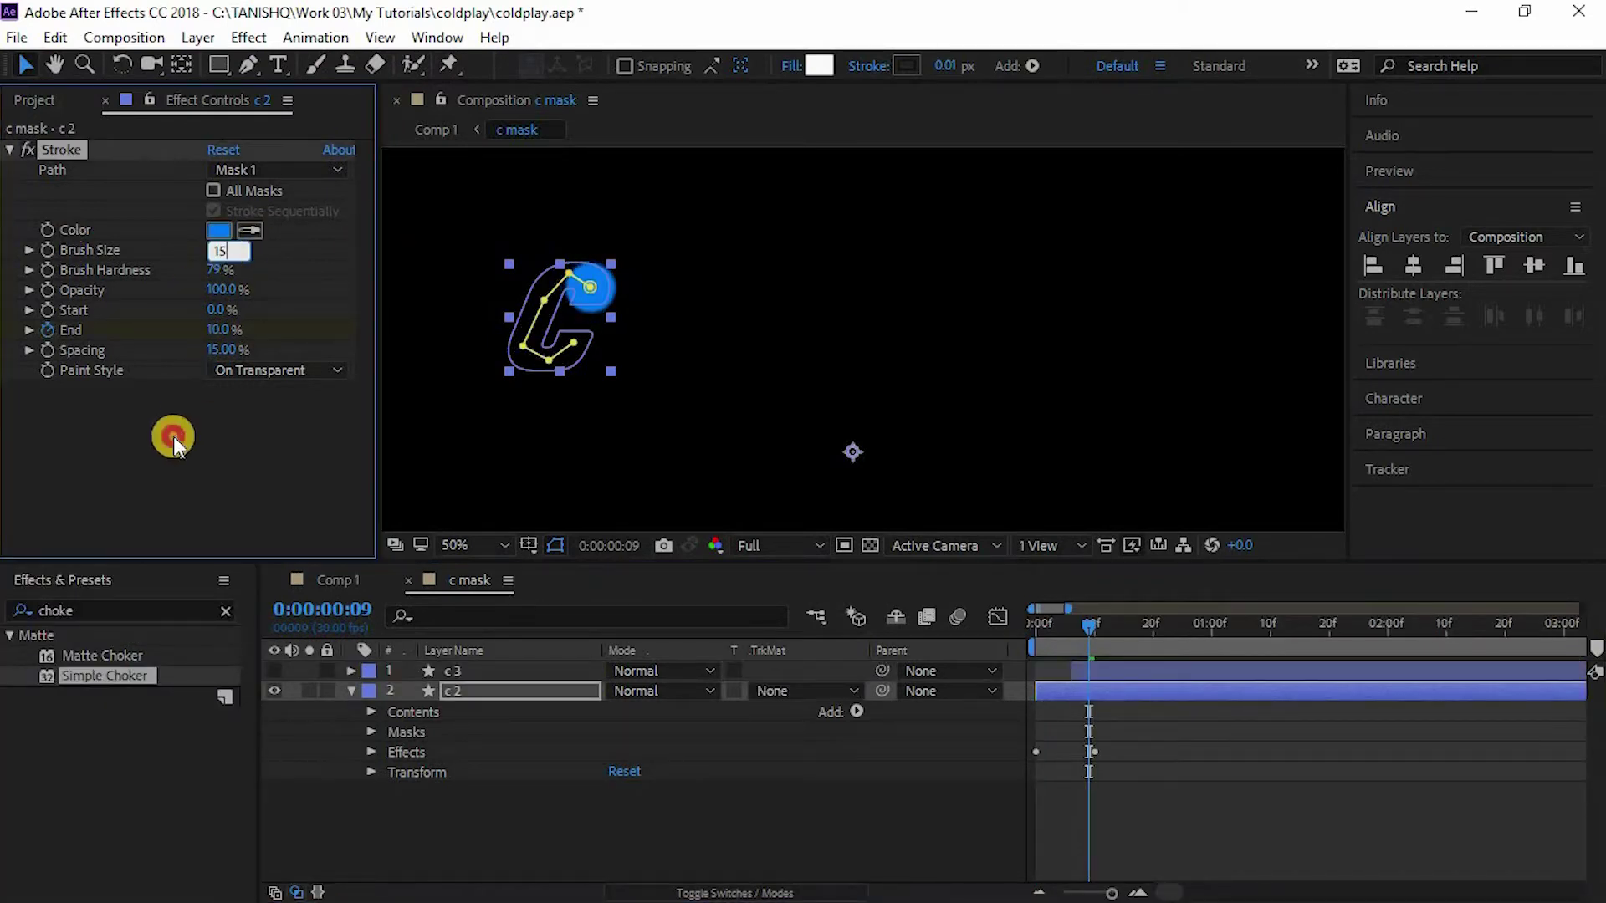
text(25)
click(556, 672)
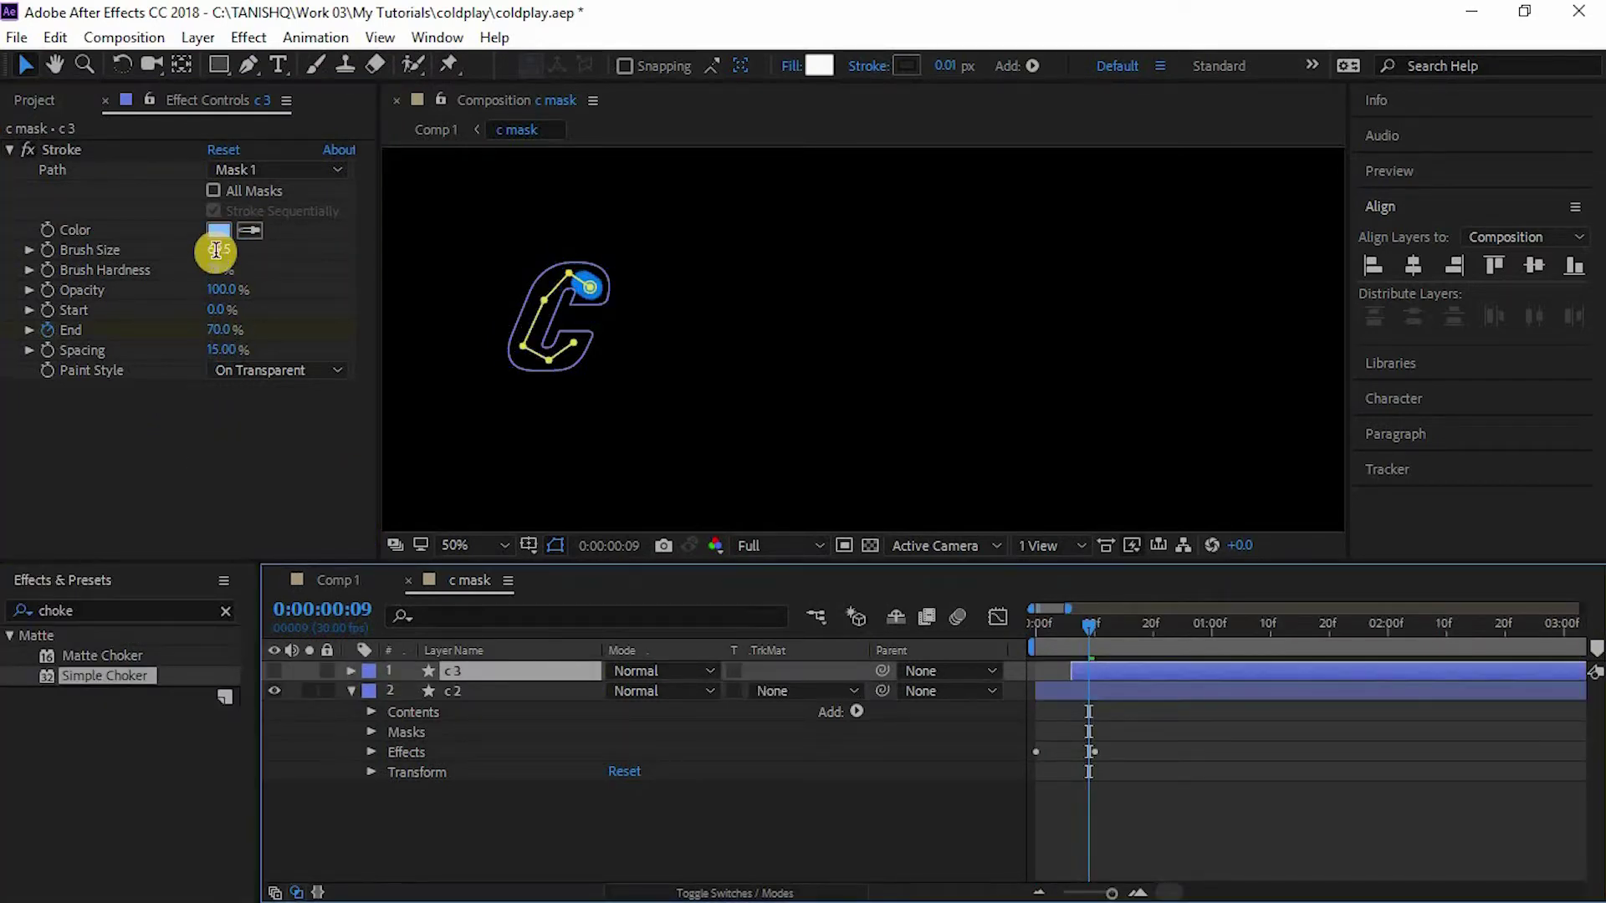
mouse_move(1102, 639)
mouse_down()
mouse_move(1081, 625)
mouse_move(1104, 626)
mouse_move(1051, 631)
mouse_move(1094, 628)
mouse_up()
Step: Duplicate c 2 as a light blue stroke layer starting at frame 5, and keyframe its brush size at 25
click(480, 669)
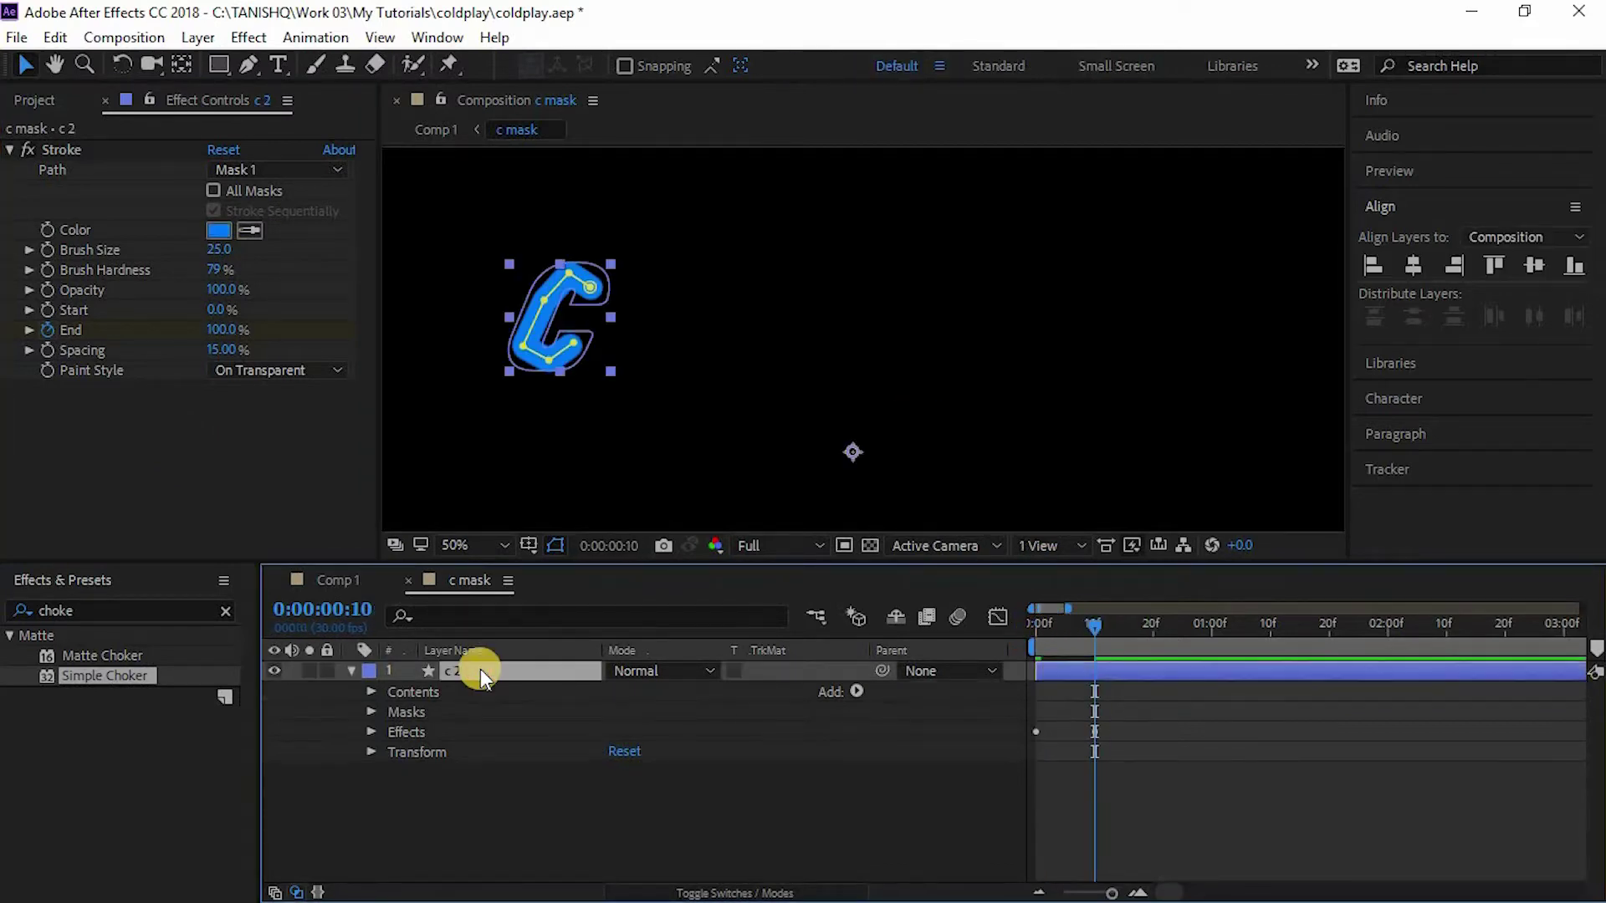
click(1065, 629)
click(1093, 668)
click(219, 243)
click(656, 460)
key(Return)
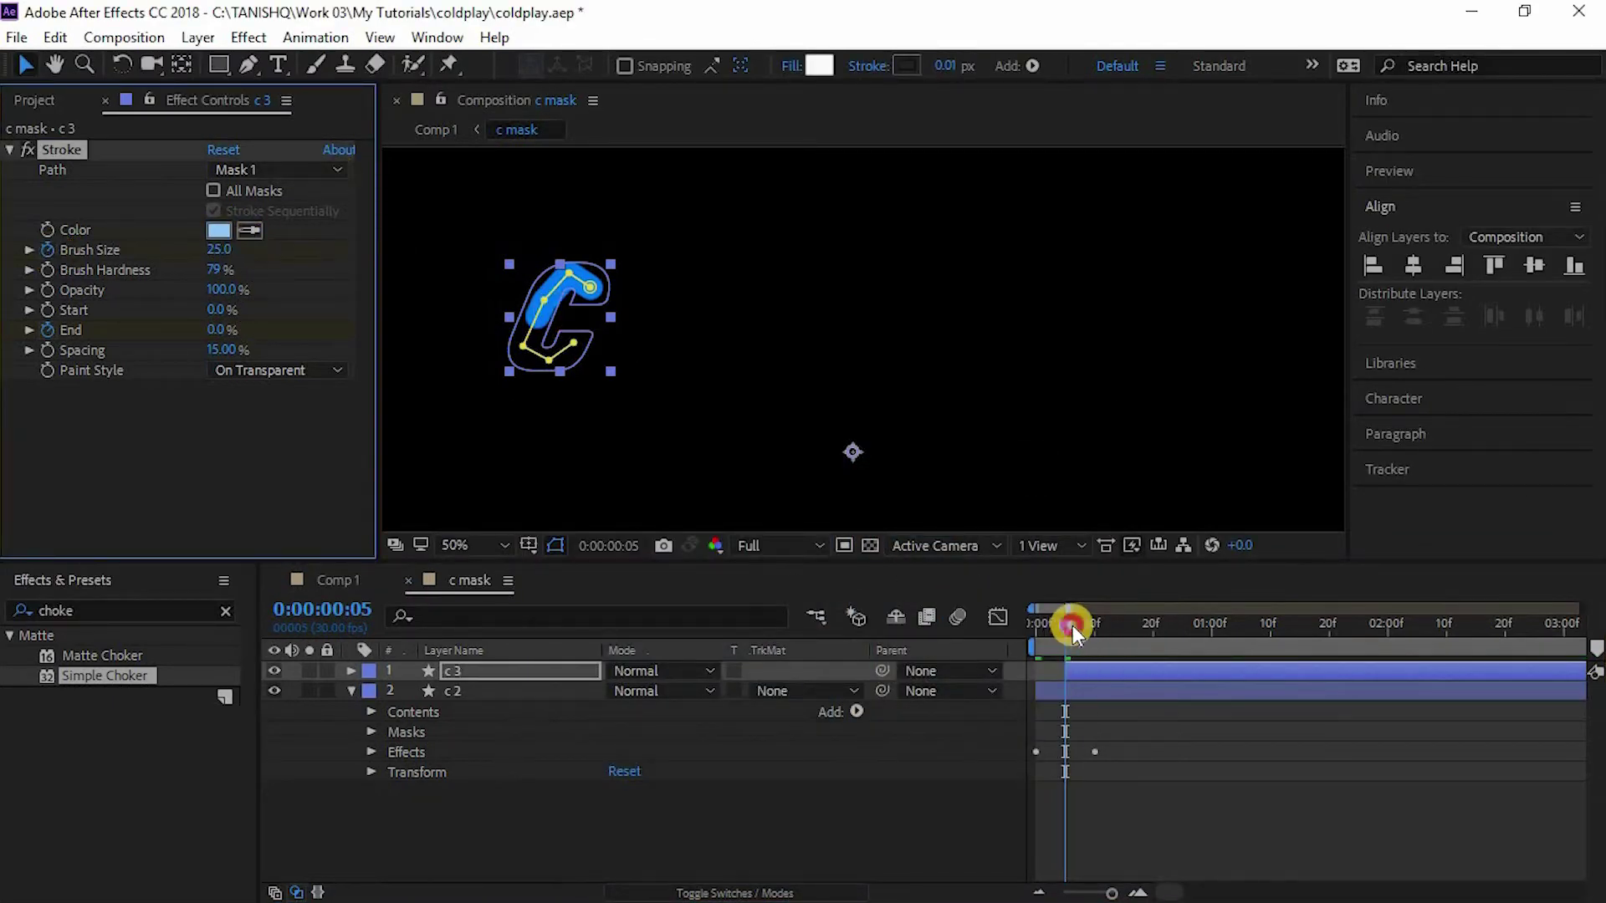
Step: Keyframe the c 3 stroke's brush size to 45 at frame 10
drag(1067, 625, 1095, 626)
click(220, 249)
text(45)
click(195, 434)
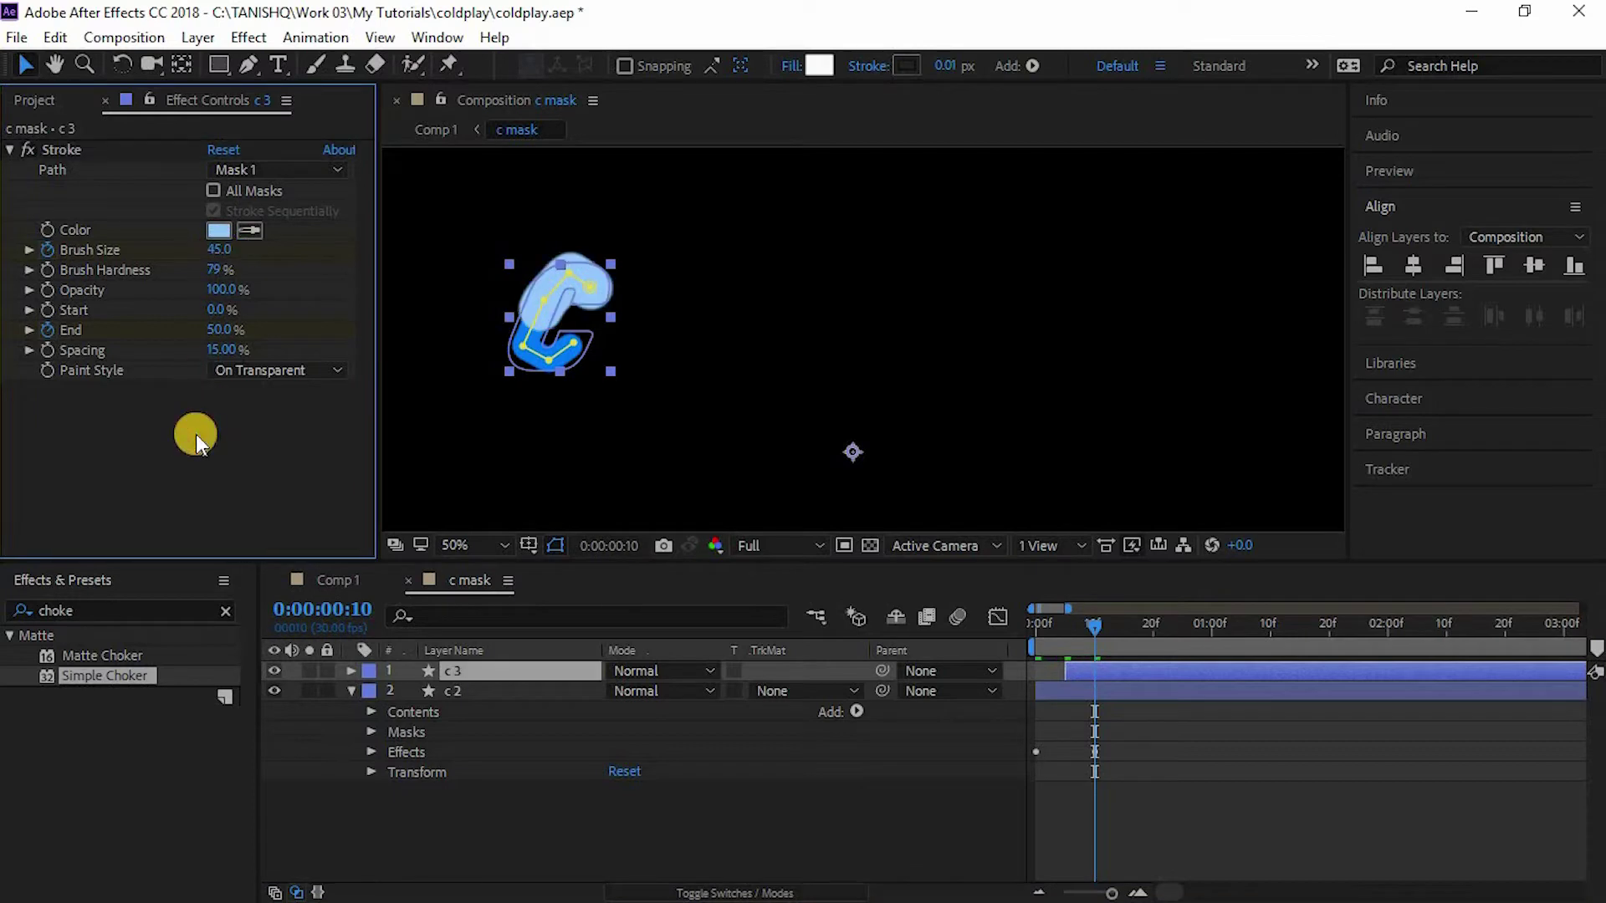
Step: Create a new adjustment layer above the stroke layers in the c mask composition
drag(1099, 630, 1147, 631)
click(654, 836)
right_click(655, 836)
mouse_move(753, 576)
click(1037, 760)
Step: Apply Simple Choker to the adjustment layer with a Choke Matte of 10
drag(159, 676, 439, 674)
click(222, 190)
text(10)
click(215, 341)
drag(1151, 630, 1037, 625)
click(343, 579)
click(470, 578)
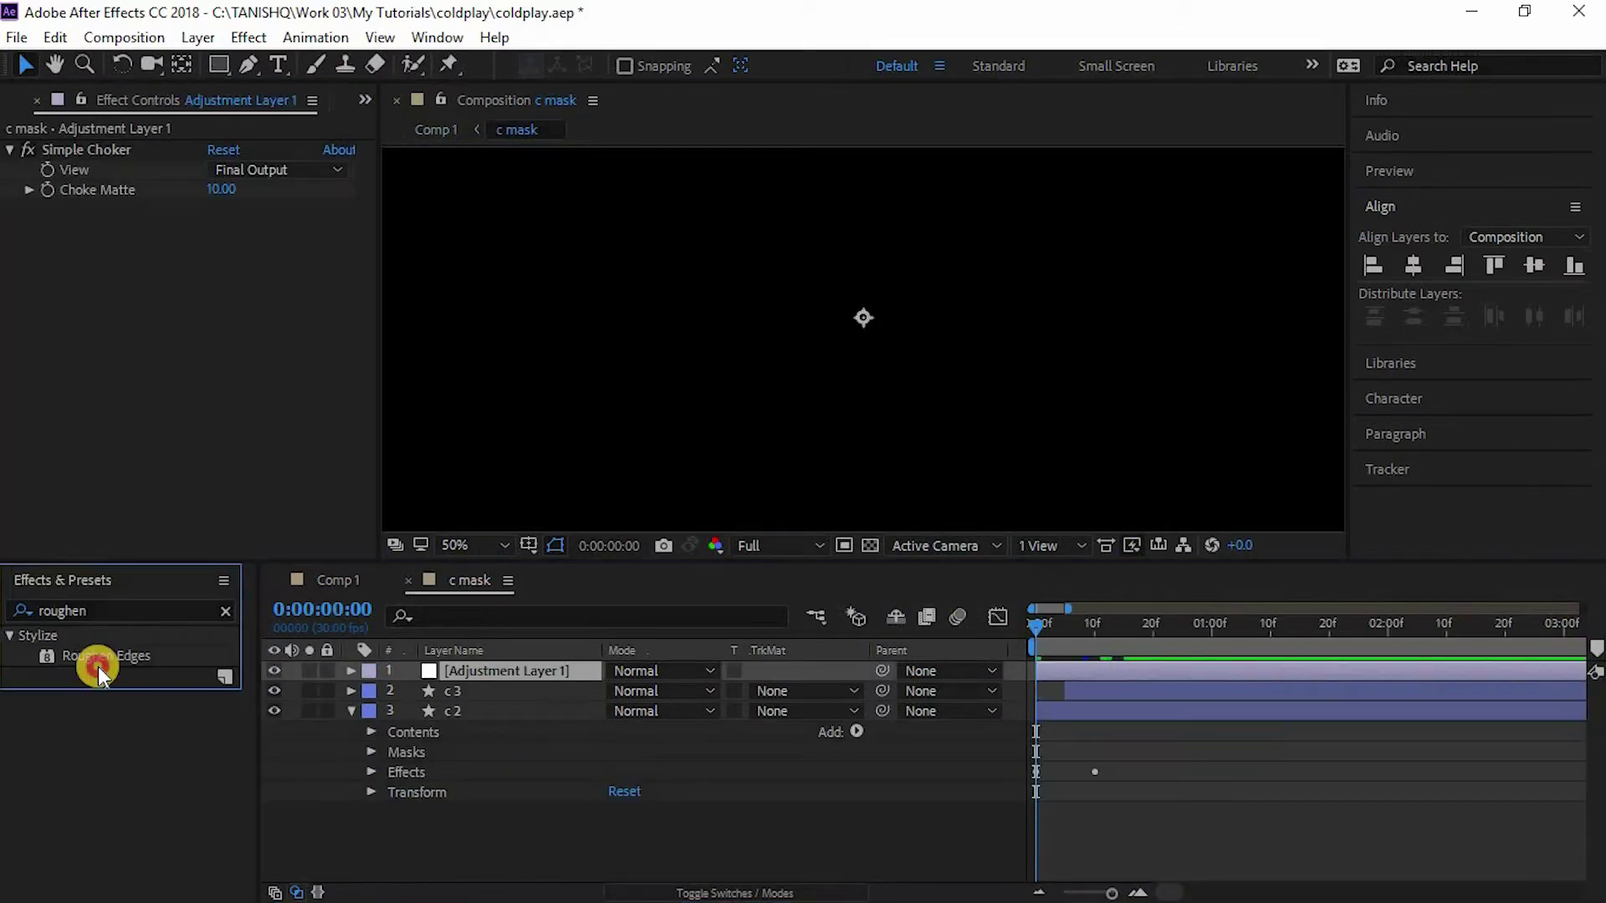
Step: Add Roughen Edges to the adjustment layer with a border of 10 and check the letter's edges across the first frames
drag(93, 661, 153, 314)
click(222, 268)
text(10)
click(223, 538)
click(720, 376)
scroll(720, 376, down, 2)
click(1050, 624)
drag(1050, 624, 1097, 626)
scroll(735, 402, up, 2)
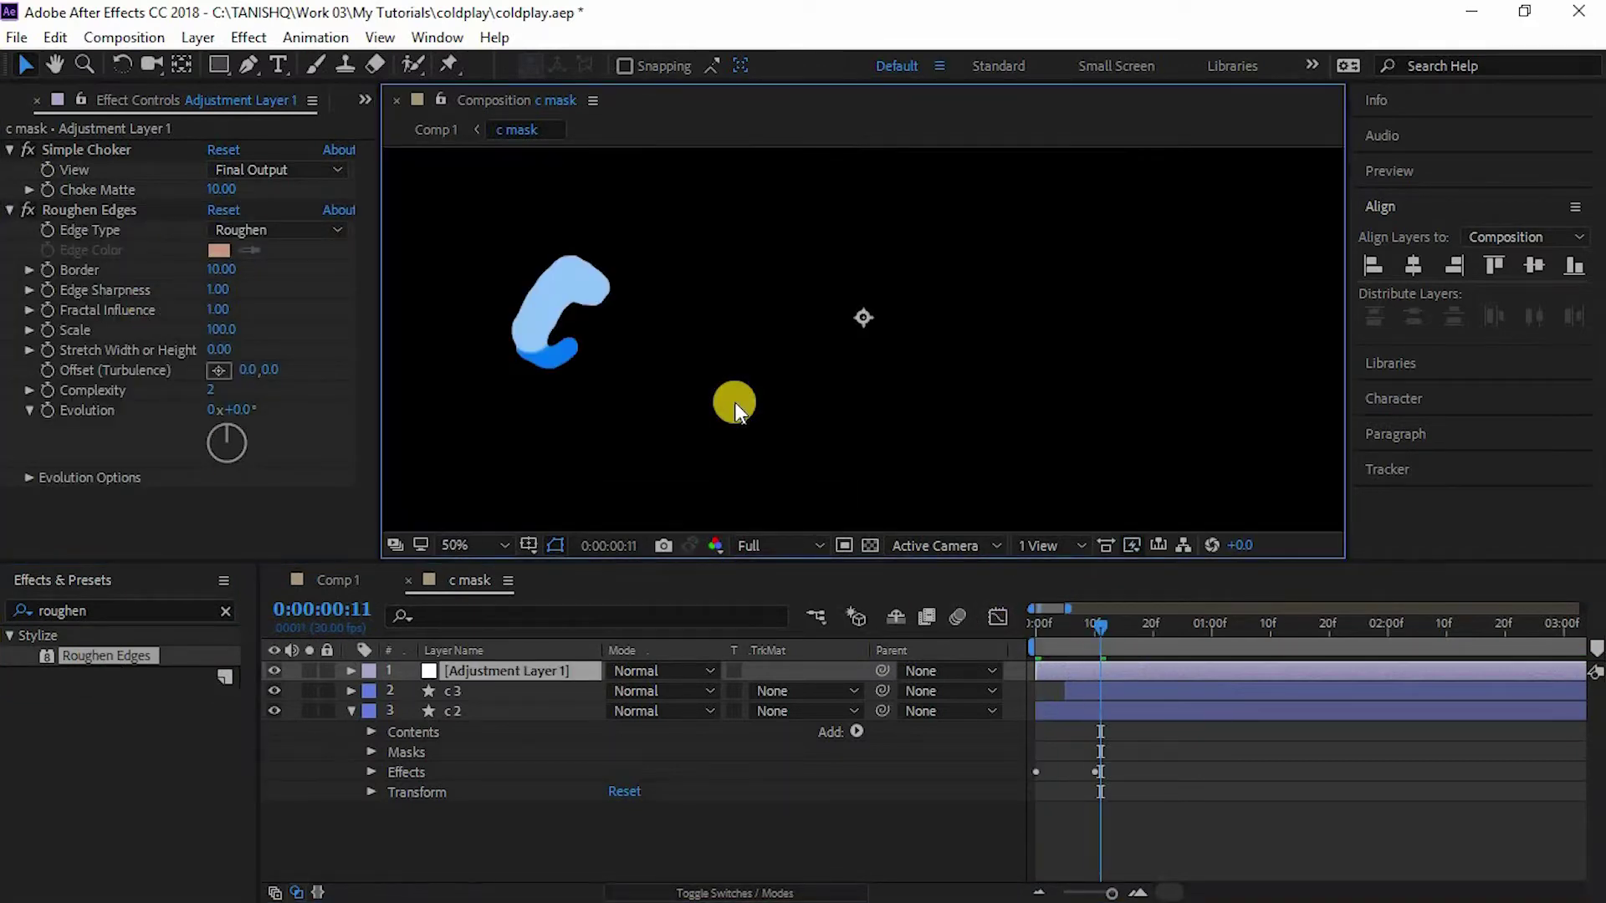
Step: Add the expression time*1000 to the Evolution property of Roughen Edges on the adjustment layer
click(30, 410)
click(29, 410)
click(351, 670)
click(371, 692)
click(392, 732)
scroll(730, 800, down, 3)
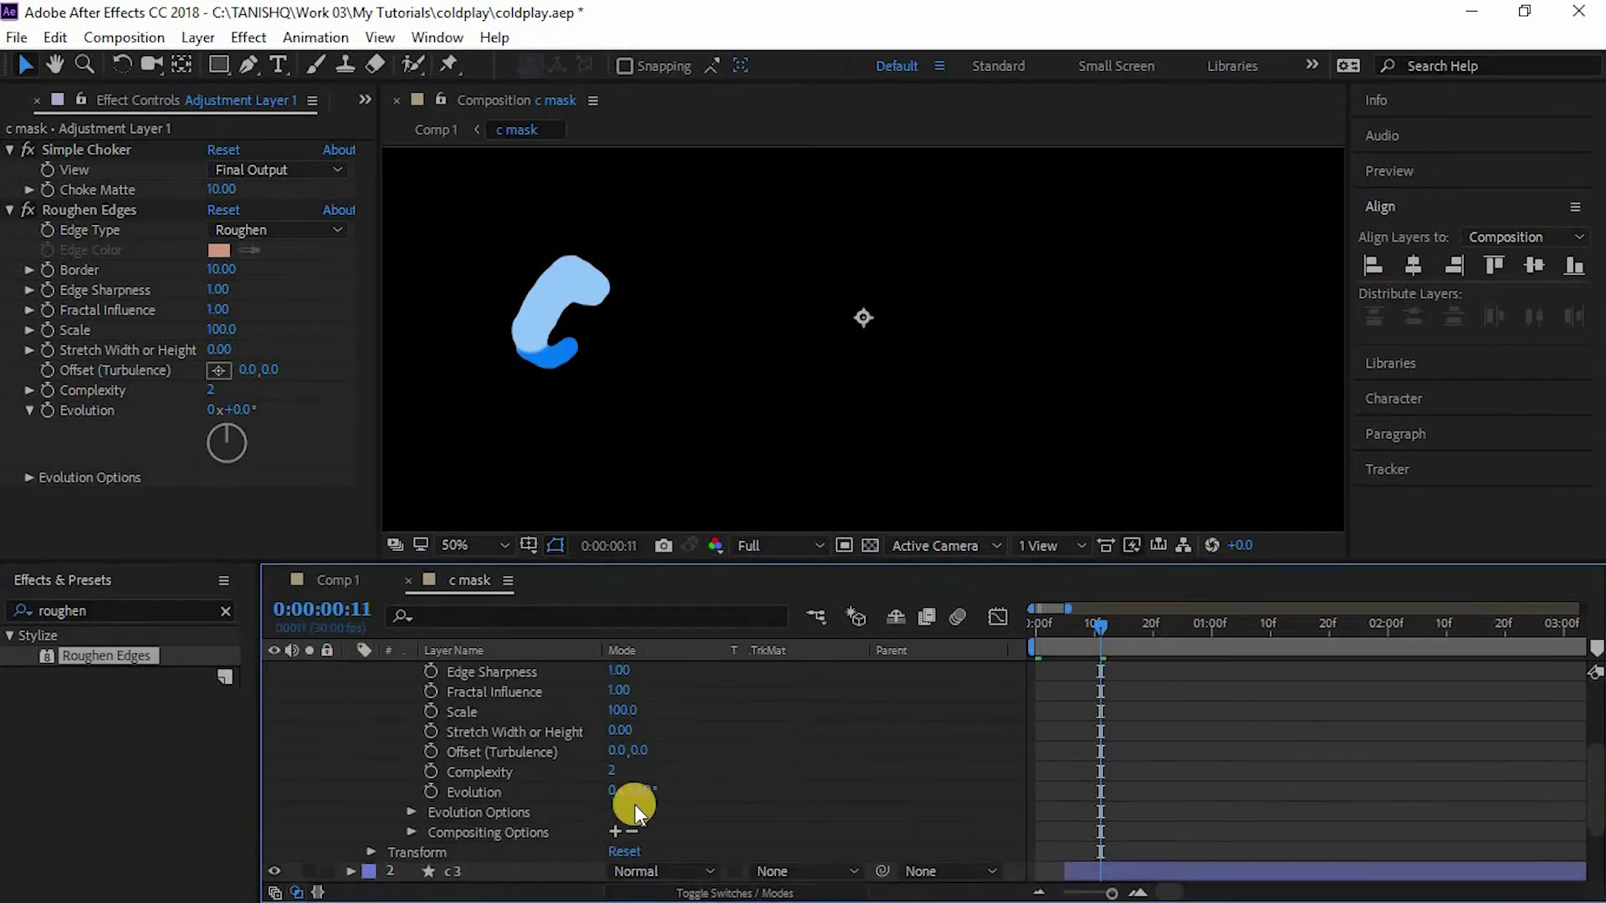
click(495, 796)
alt+click(432, 791)
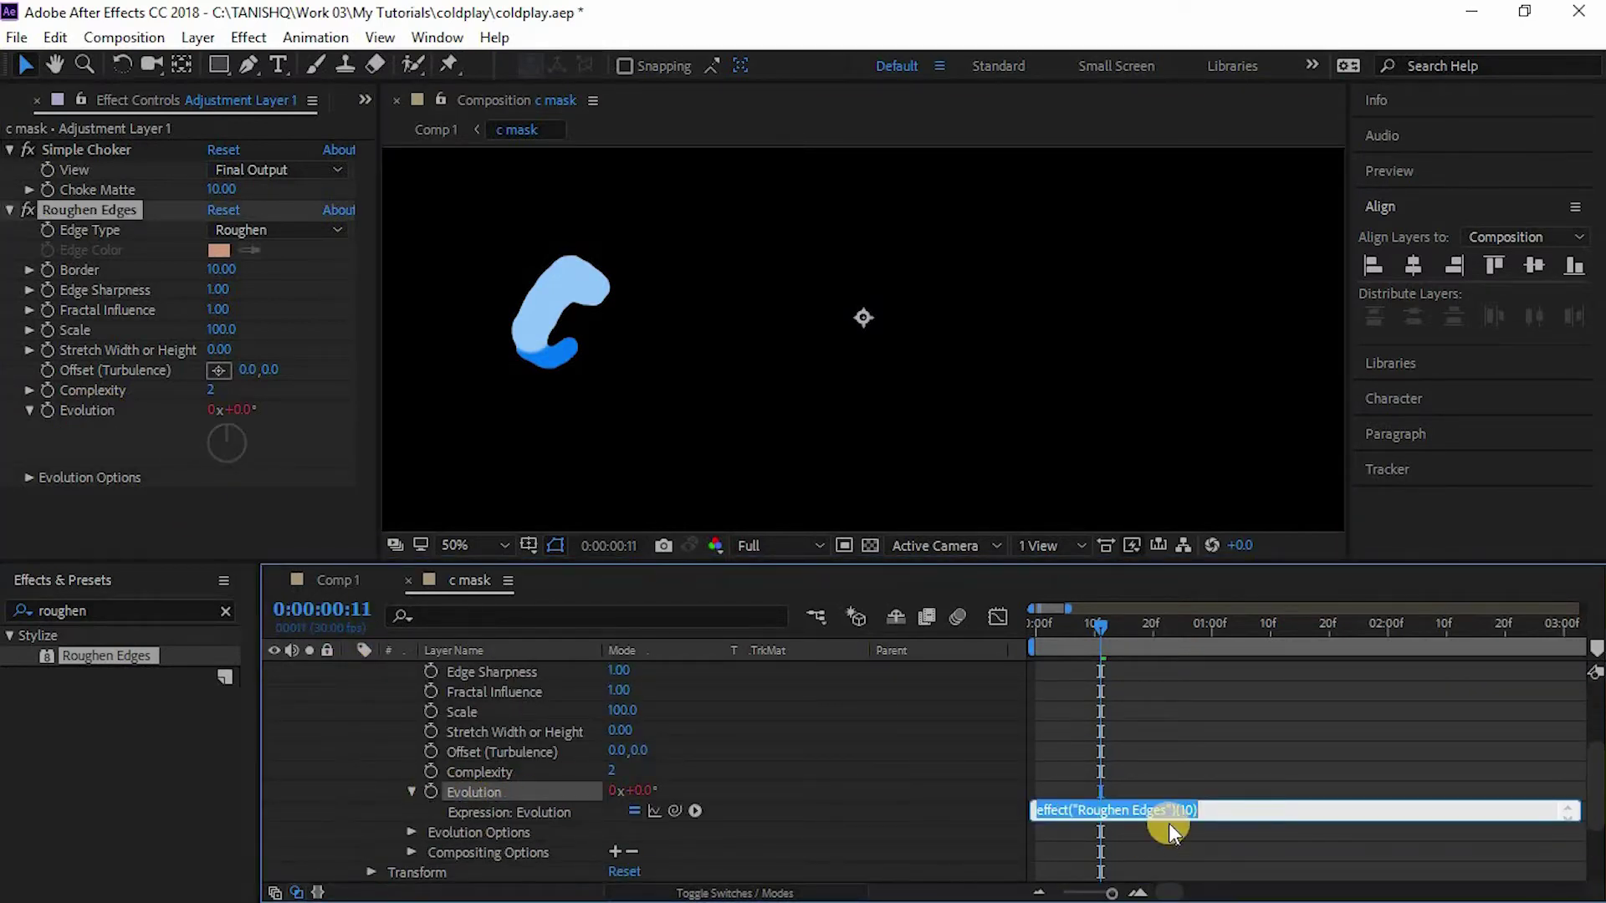
text(time)
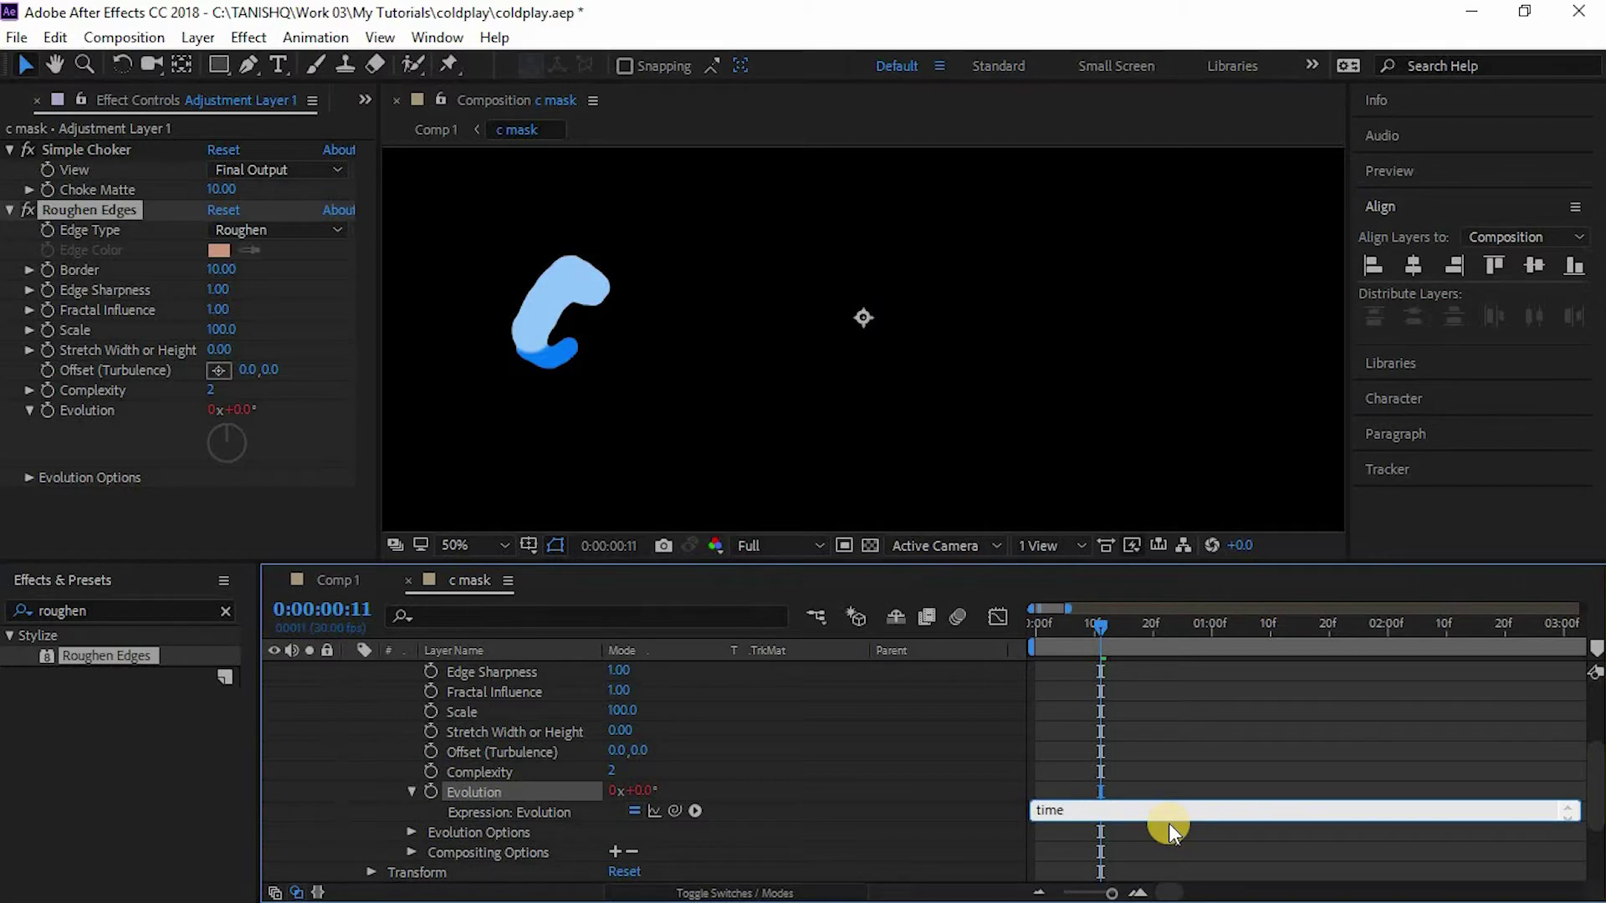
text(*1000)
click(1232, 793)
Step: Set the Roughen Edges stretch to -6.10 and turbulence offset to 0, 31, and preview the animation
key(Page_Down)
scroll(823, 719, up, 2)
drag(645, 792, 557, 771)
click(1032, 633)
key(space)
scroll(469, 746, up, 3)
click(372, 692)
click(351, 670)
Step: Apply Turbulent Displace to the adjustment layer and set its amount to 150
click(521, 668)
click(24, 612)
text(turbule)
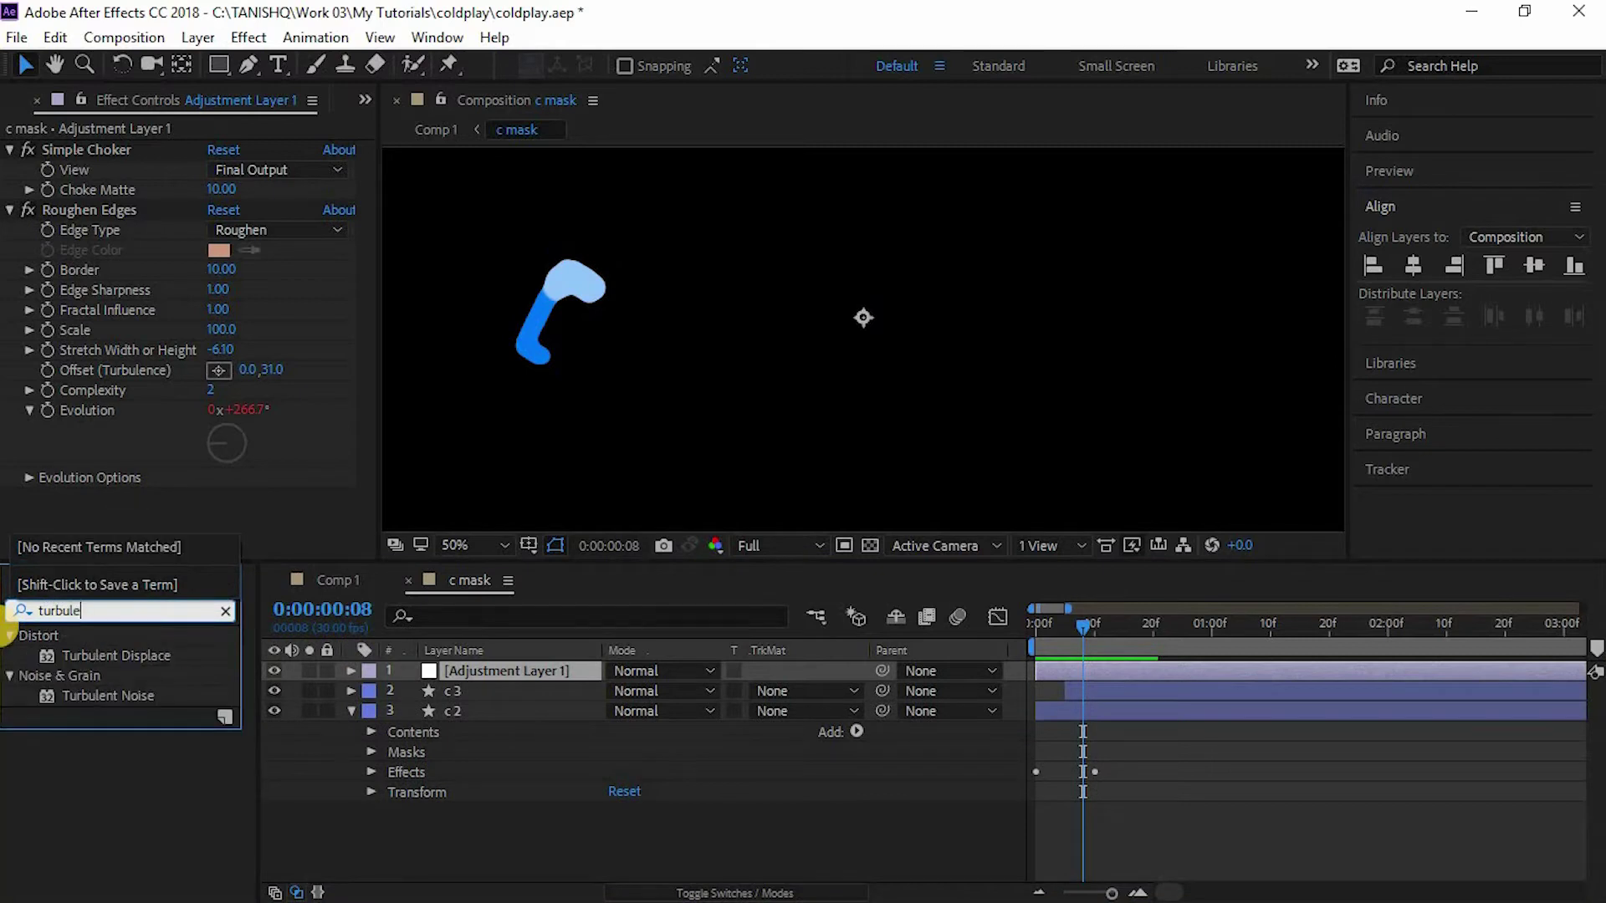
double_click(114, 656)
text(150)
key(Return)
mouse_move(219, 358)
mouse_down()
mouse_move(142, 353)
mouse_move(211, 362)
mouse_up()
Step: In Comp 1, set the c layer's track matte to Alpha using the c mask layer
click(338, 580)
click(605, 806)
click(803, 832)
click(875, 723)
mouse_move(1041, 625)
mouse_down()
mouse_move(1110, 626)
mouse_move(1036, 625)
mouse_up()
Step: Set the Turbulent Displace size to 10 on the c mask composition's adjustment layer
click(469, 580)
scroll(172, 543, down, 1)
drag(216, 522, 229, 519)
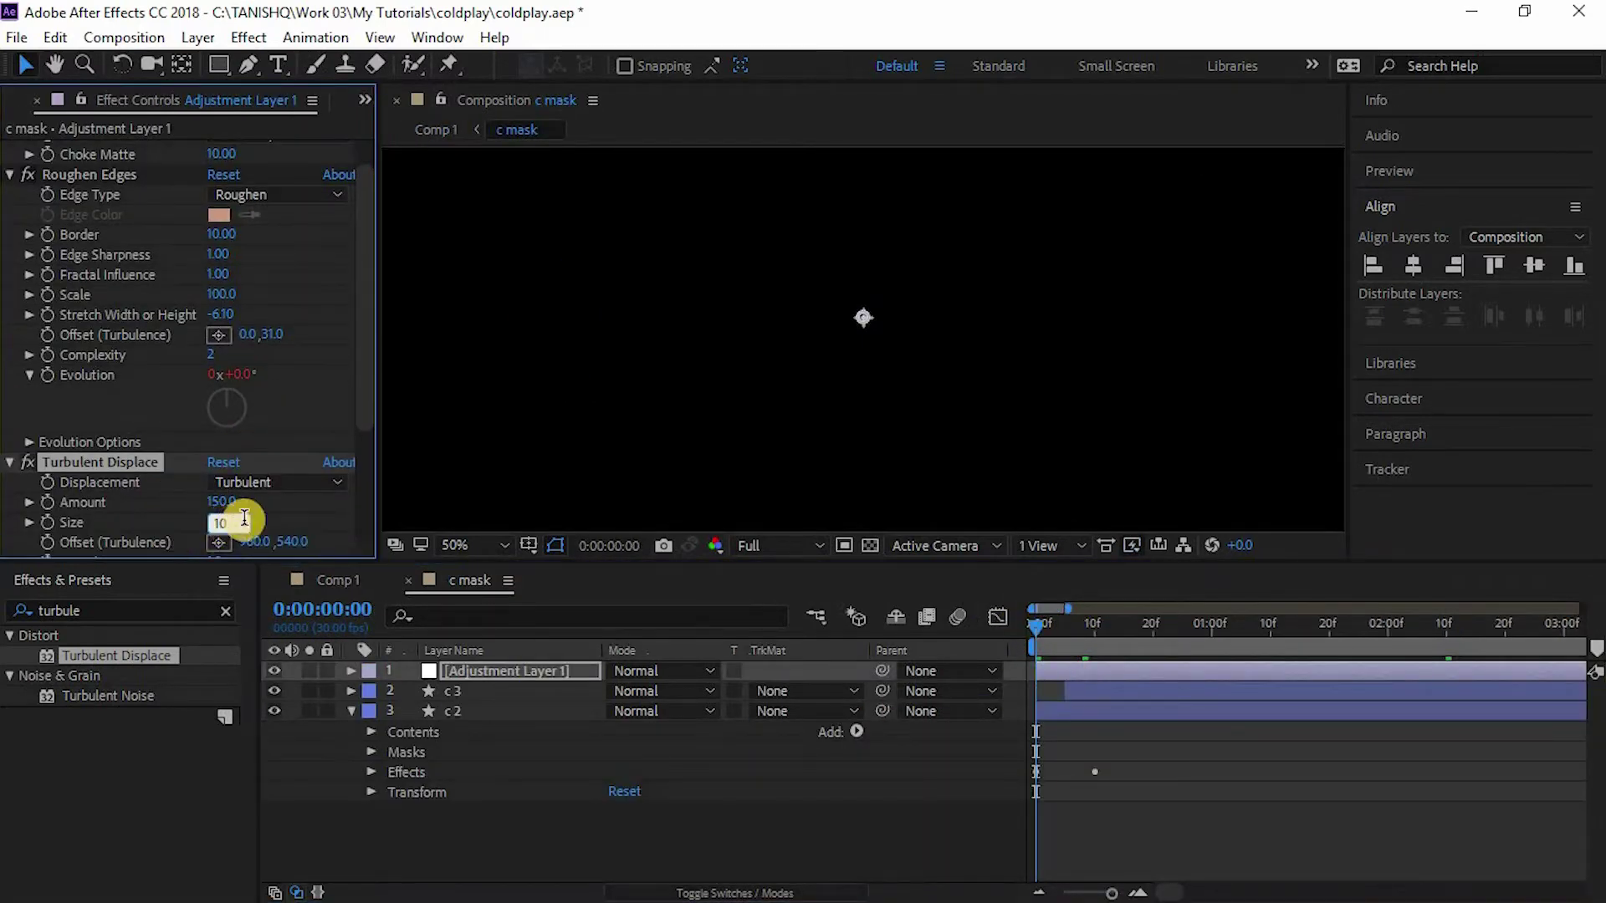
drag(1079, 623, 1018, 625)
Step: Compare the c layer with its c mask matte in Comp 1 and play back the letter reveal
click(337, 580)
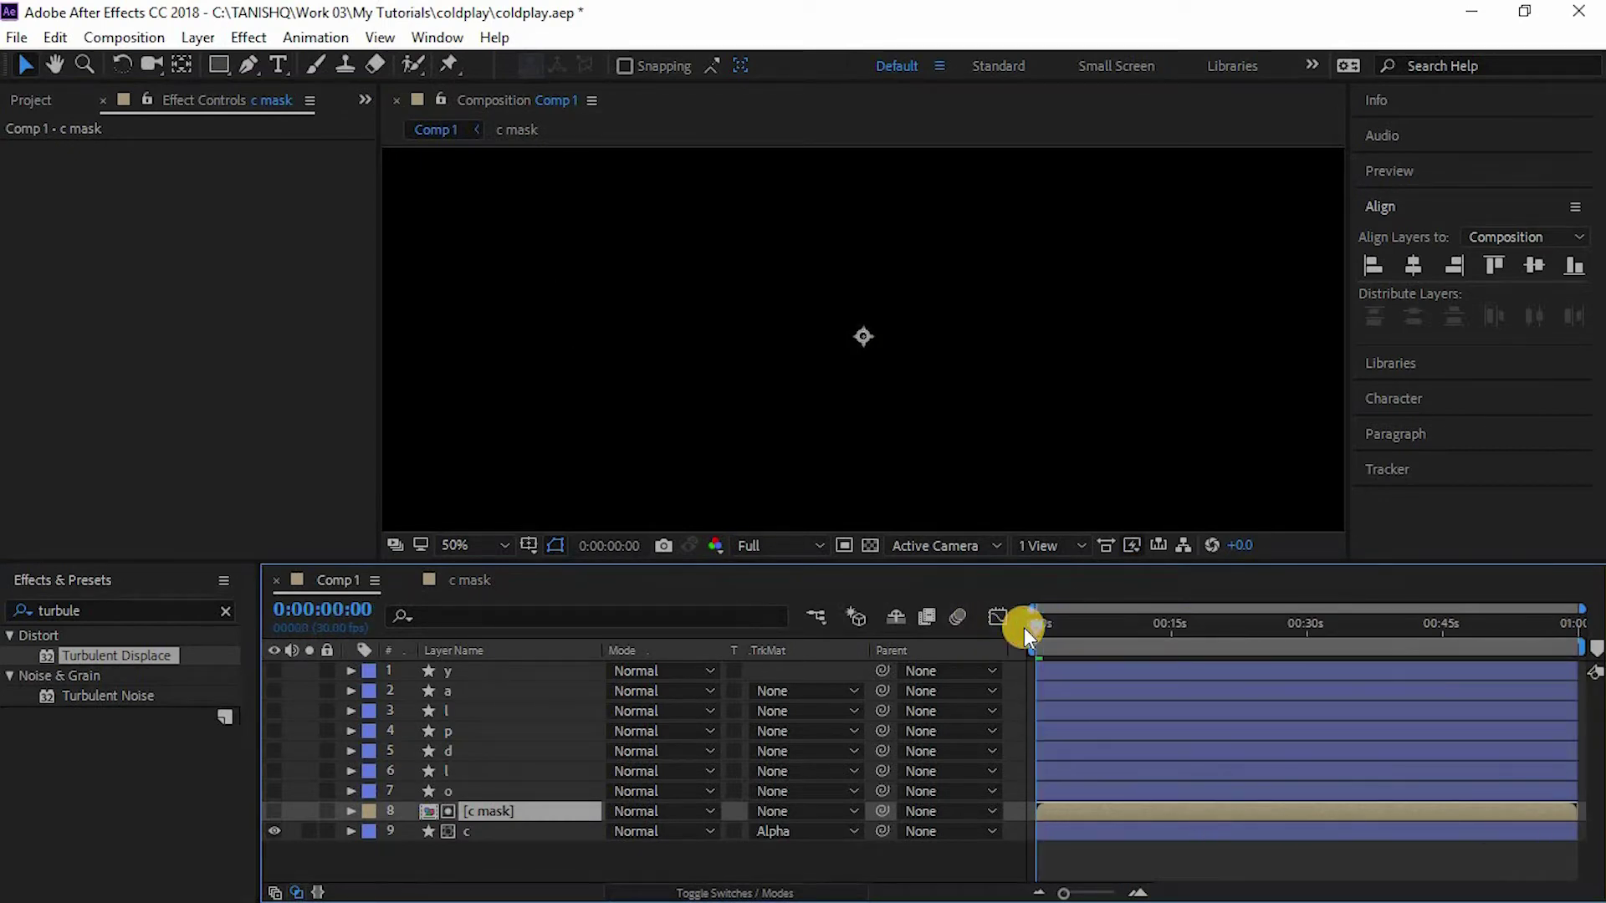
click(529, 814)
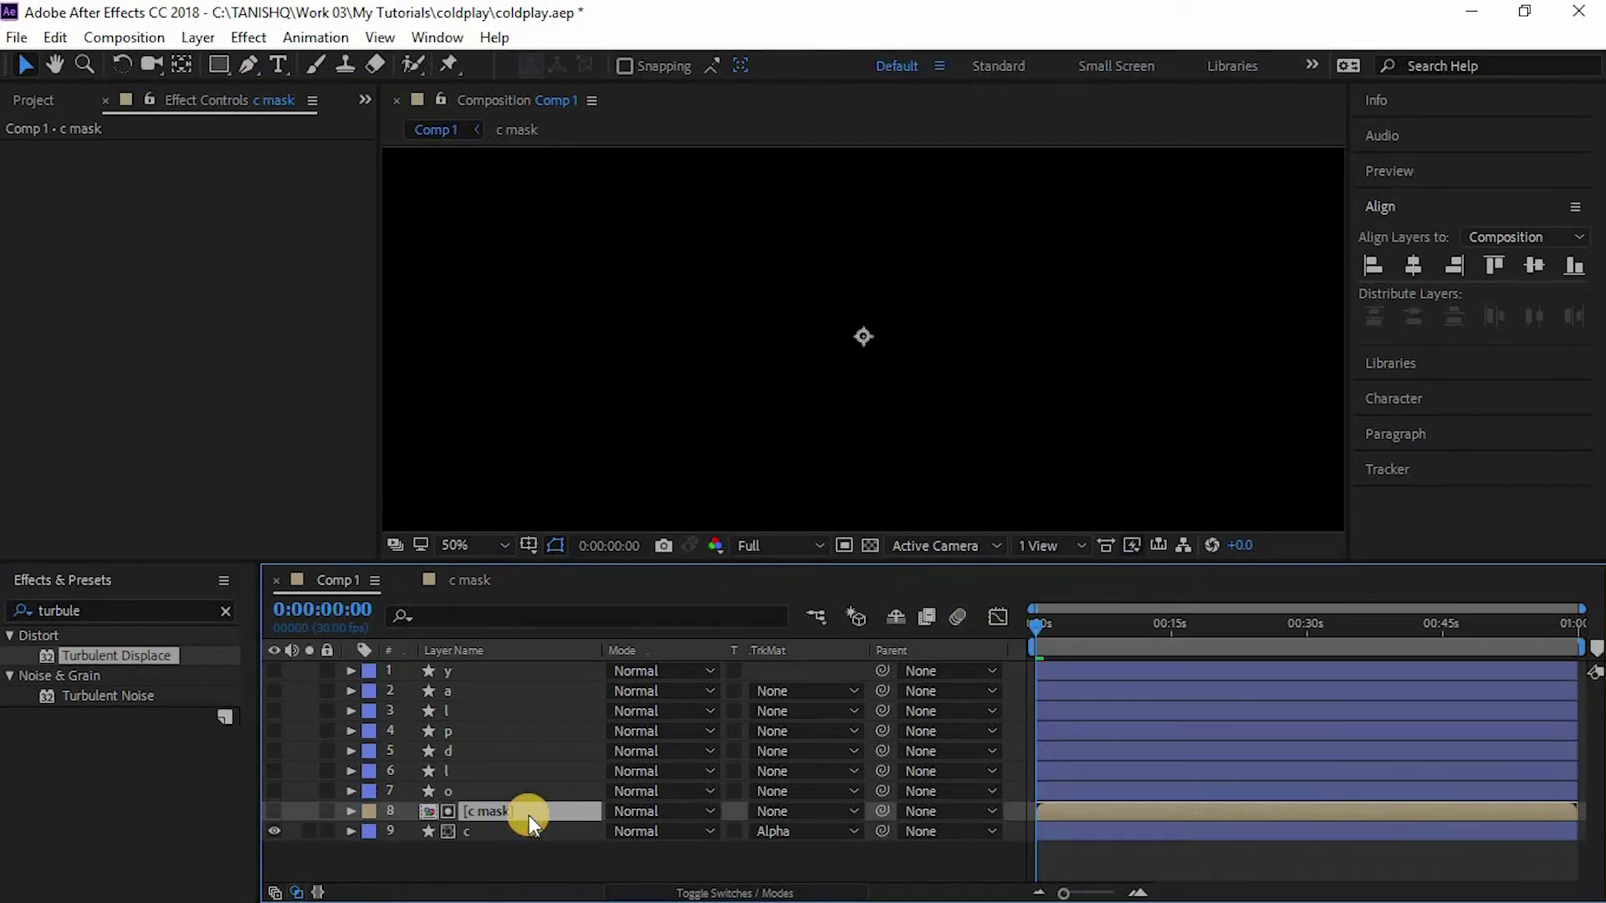
click(528, 831)
click(846, 730)
drag(1029, 628, 1036, 626)
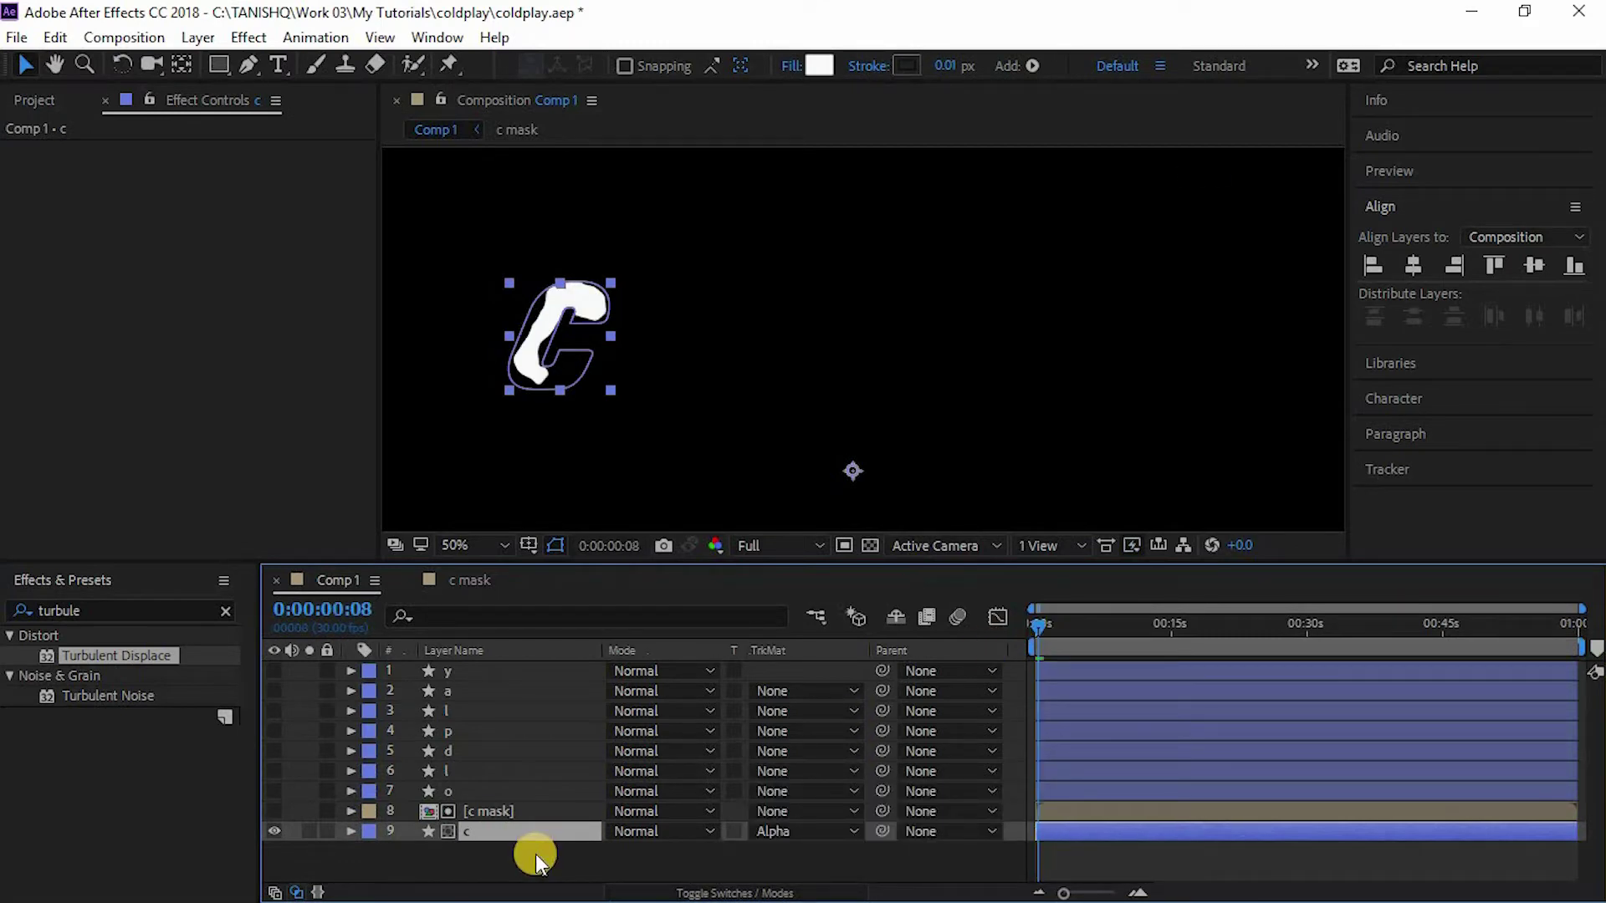
click(275, 811)
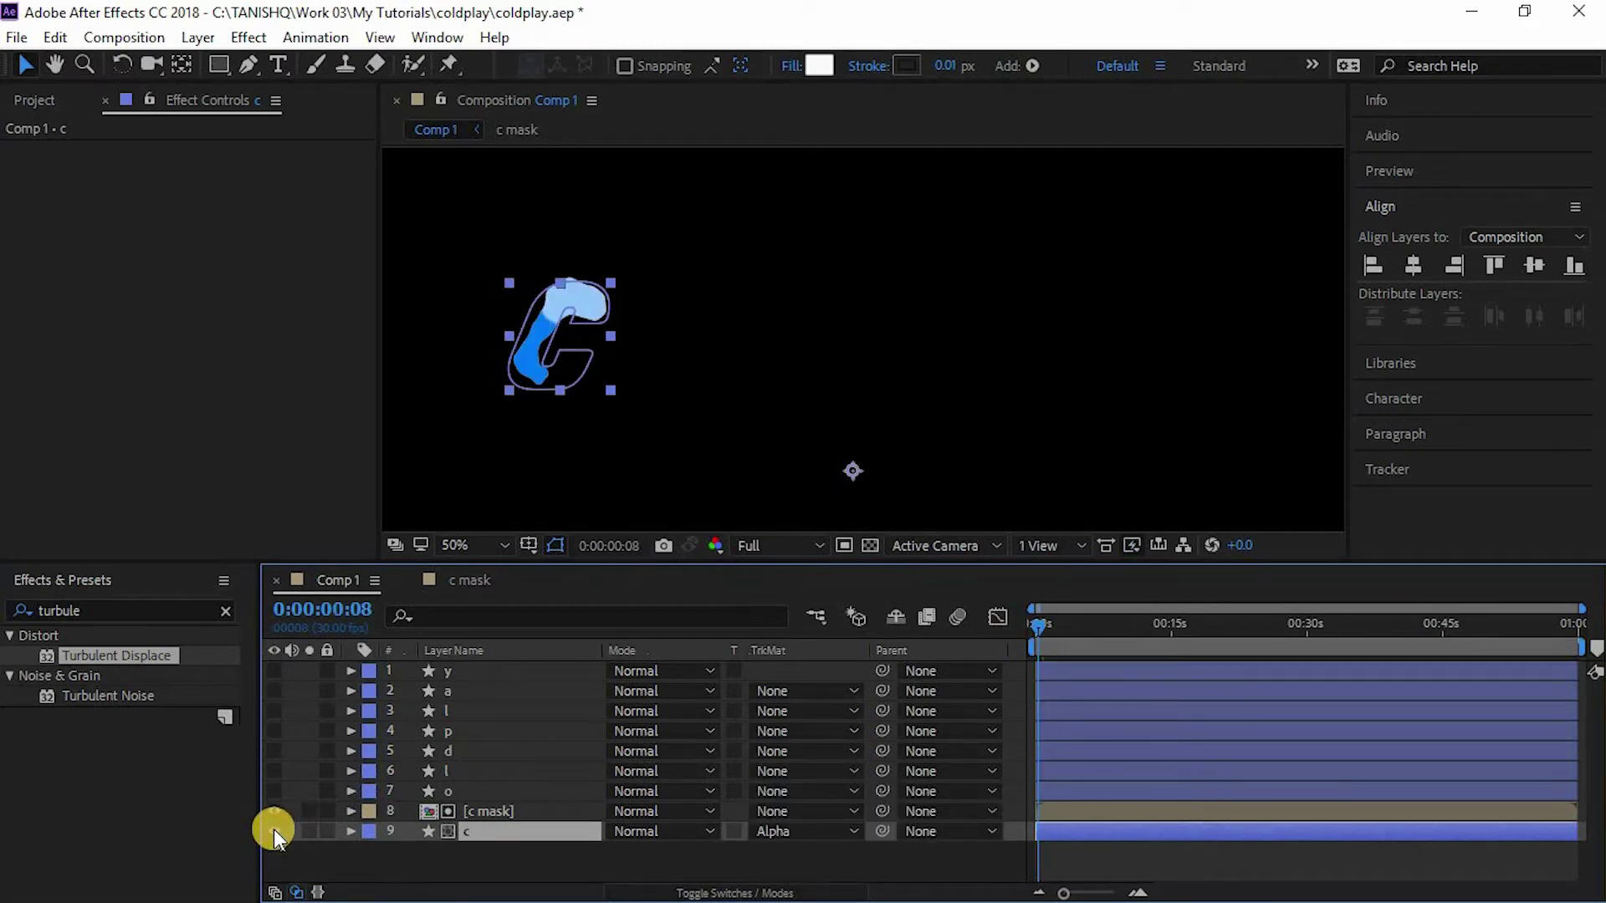
click(273, 831)
click(1012, 627)
key(space)
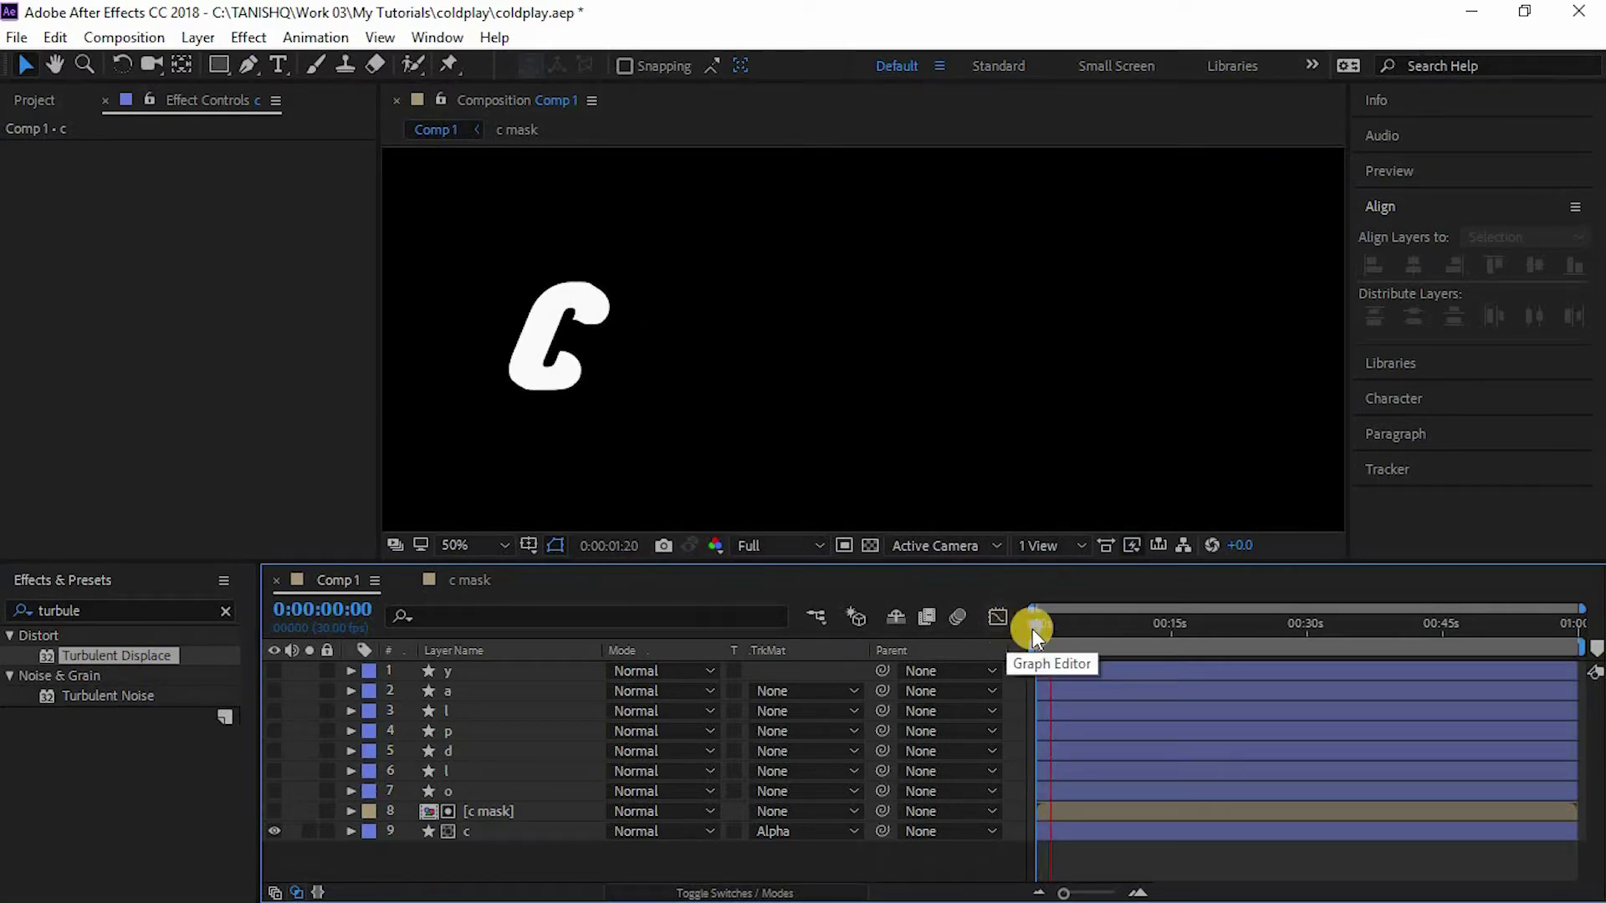
key(space)
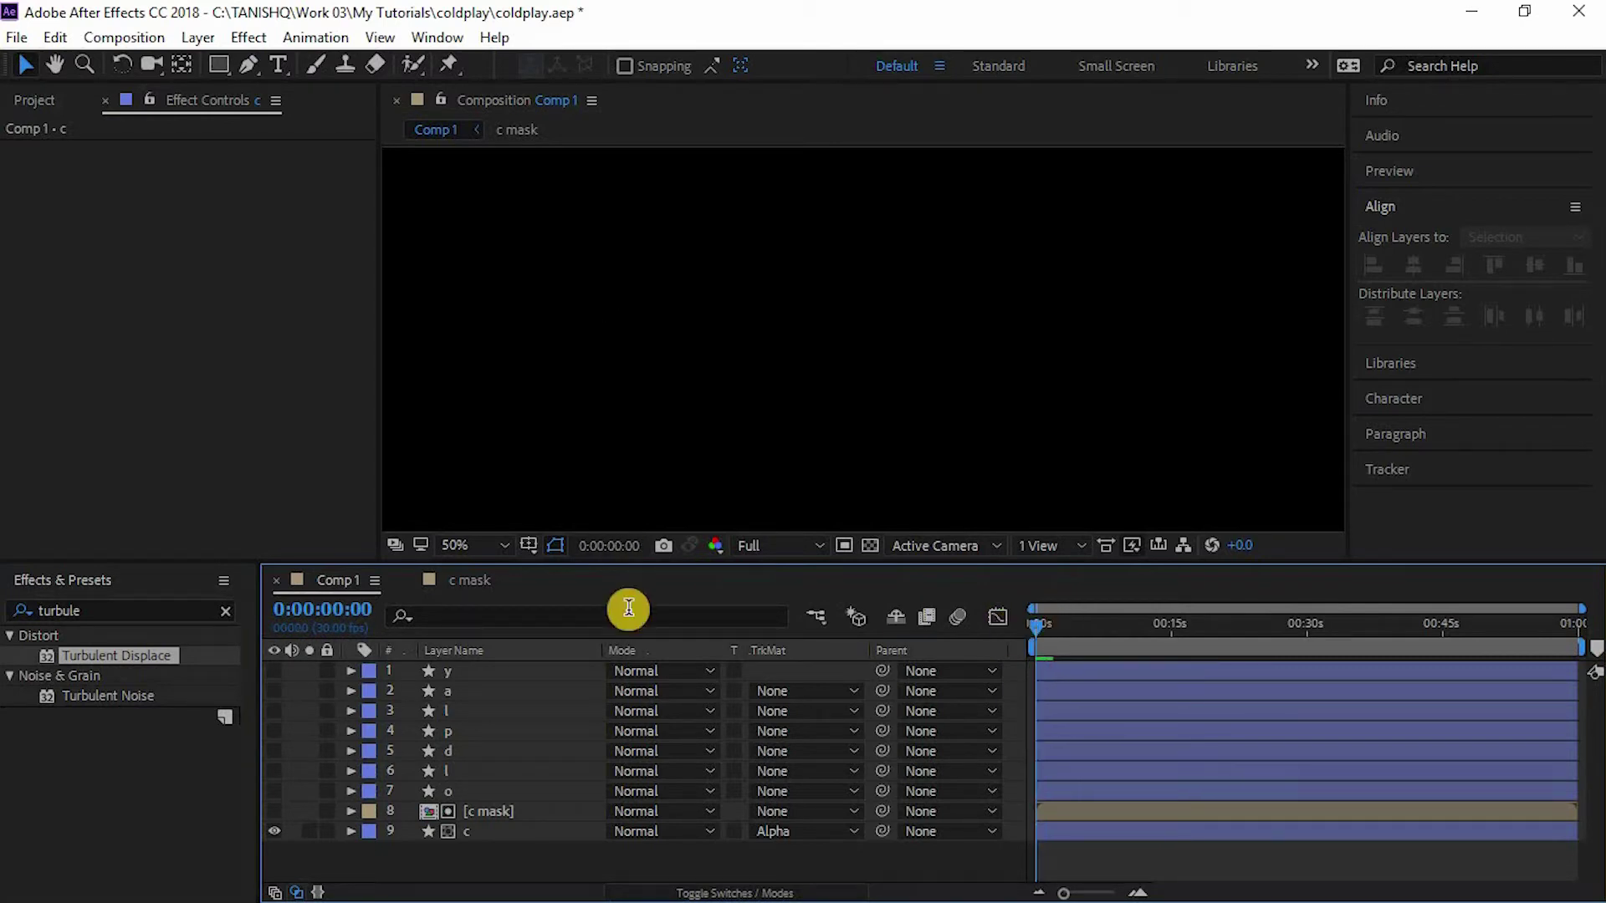
Step: In the c mask composition, set the Turbulent Displace amount to 15 and remove its keyframes
click(470, 586)
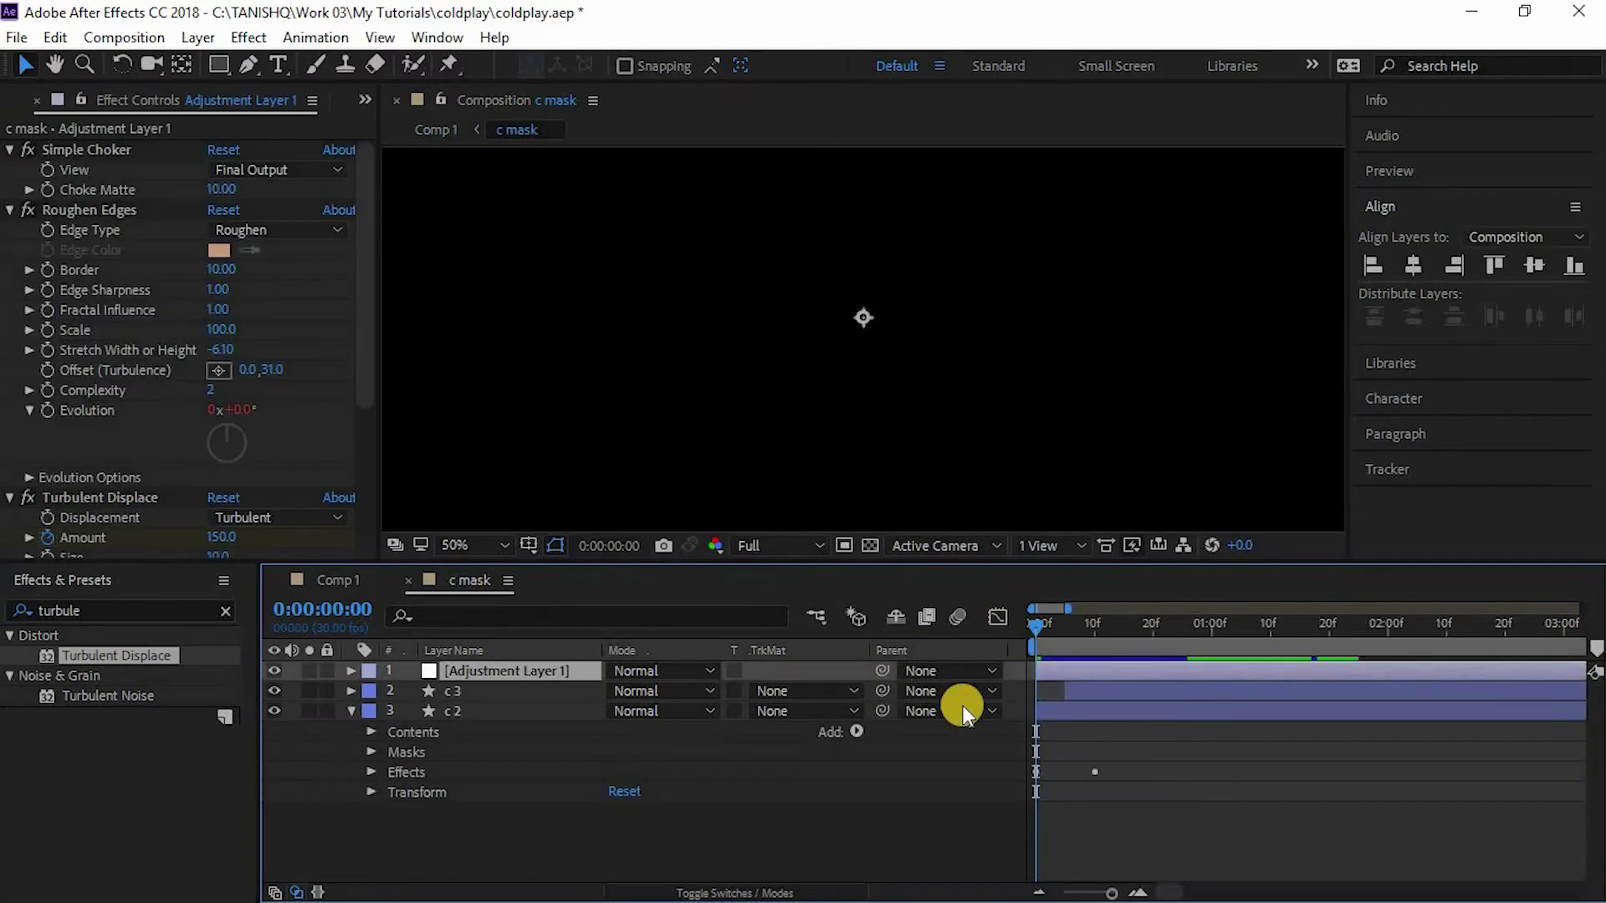
drag(1042, 625, 1092, 622)
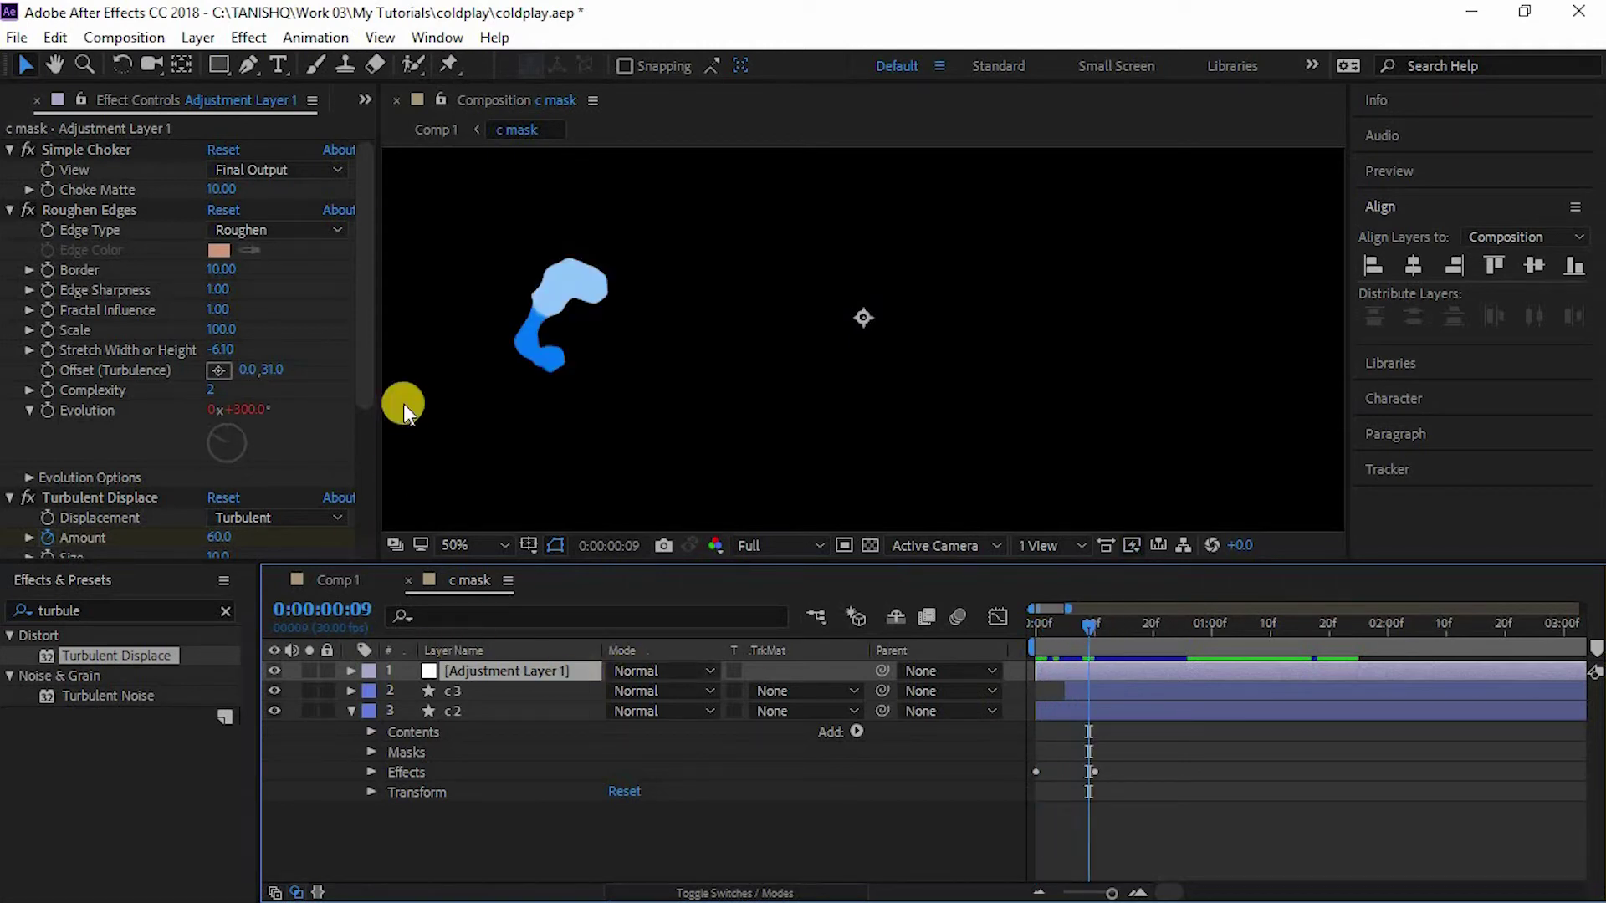
drag(371, 365, 371, 495)
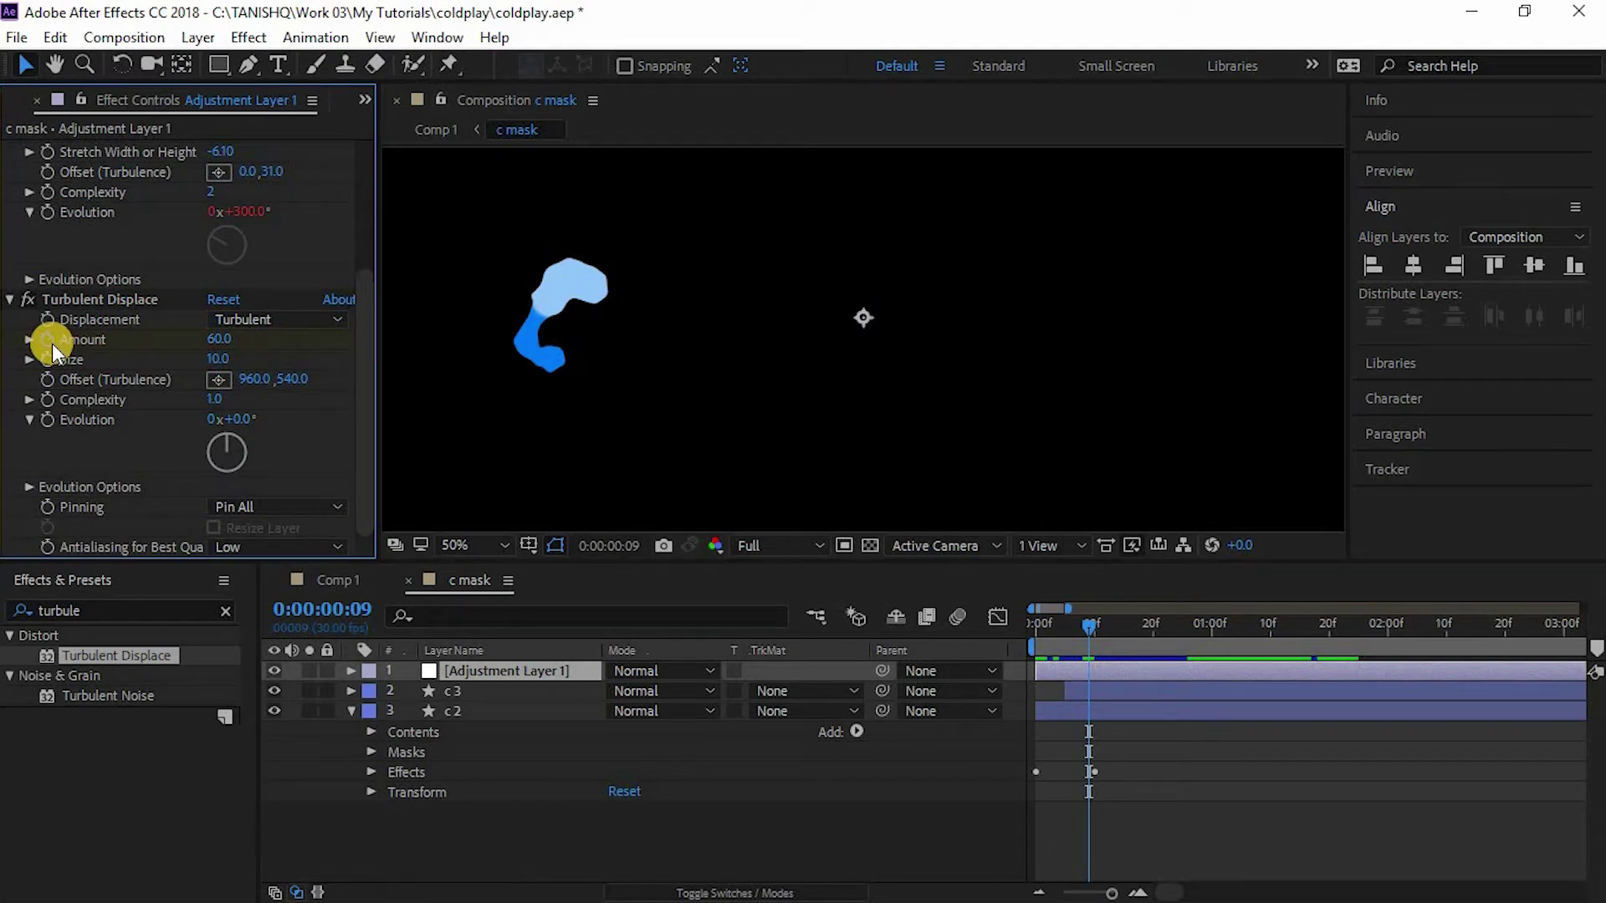
click(216, 341)
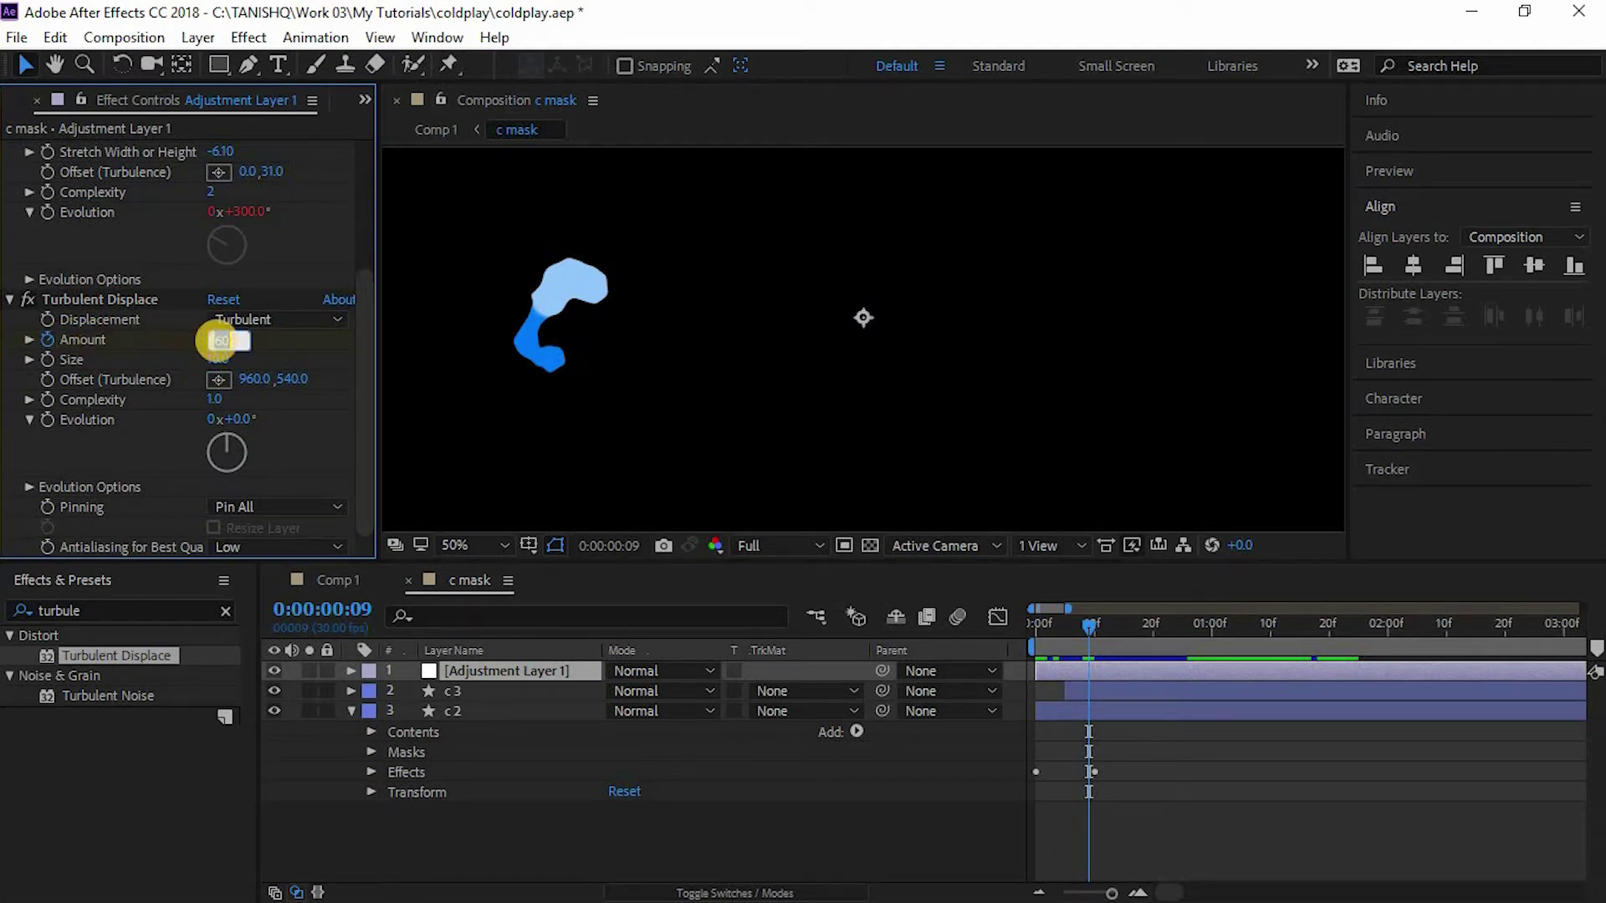
key(Return)
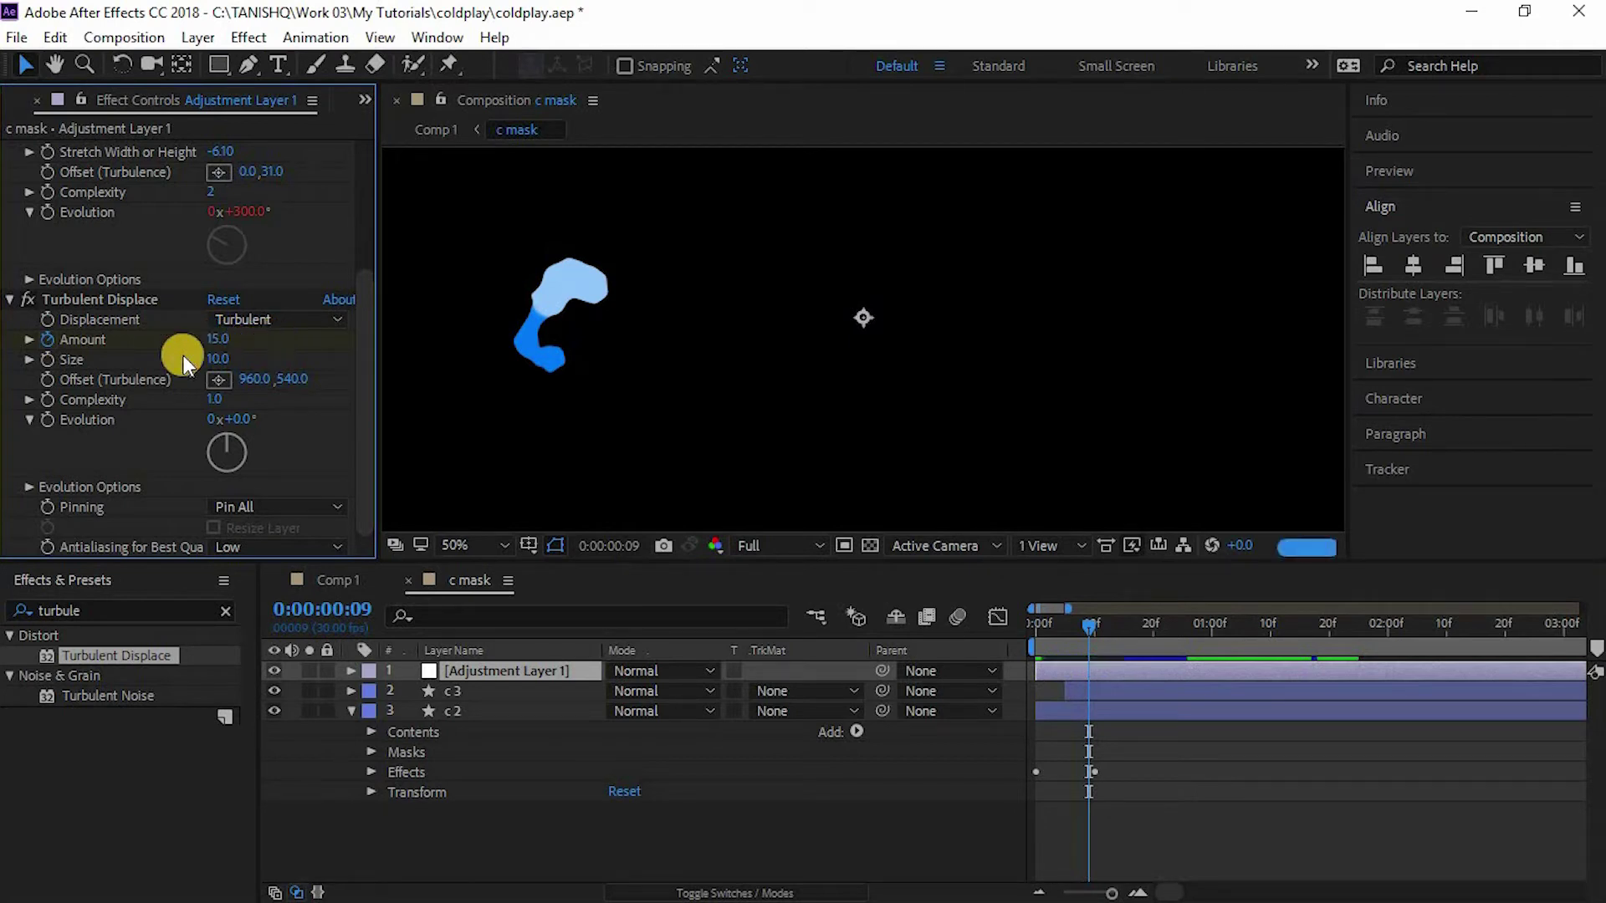
click(49, 340)
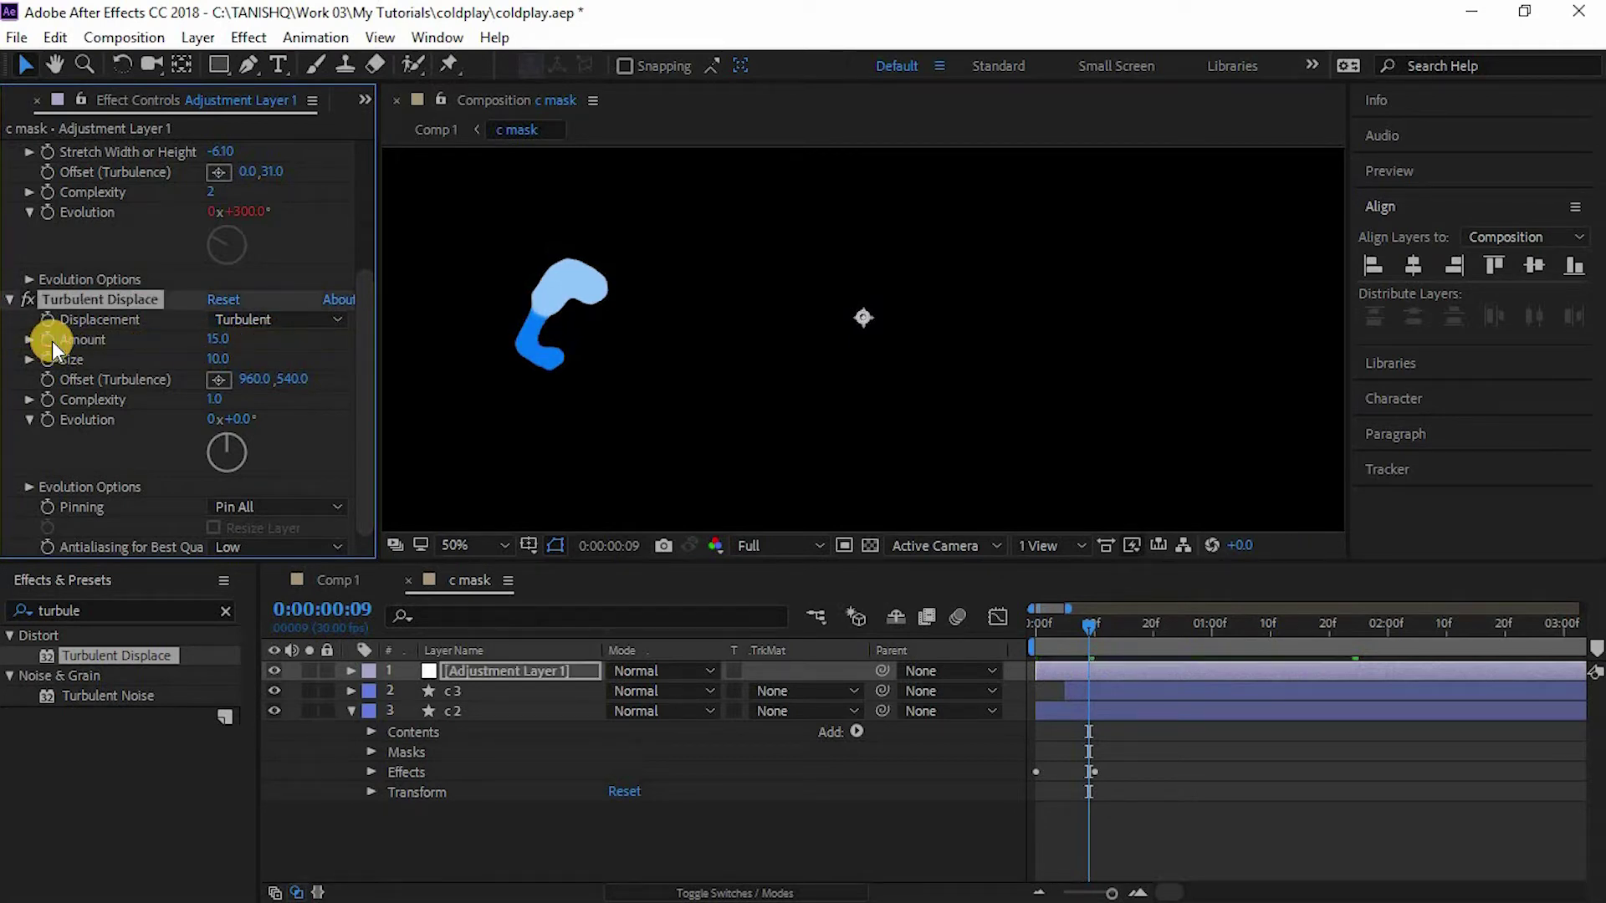
Step: Play back the c mask animation and check the revealed C in Comp 1
key(space)
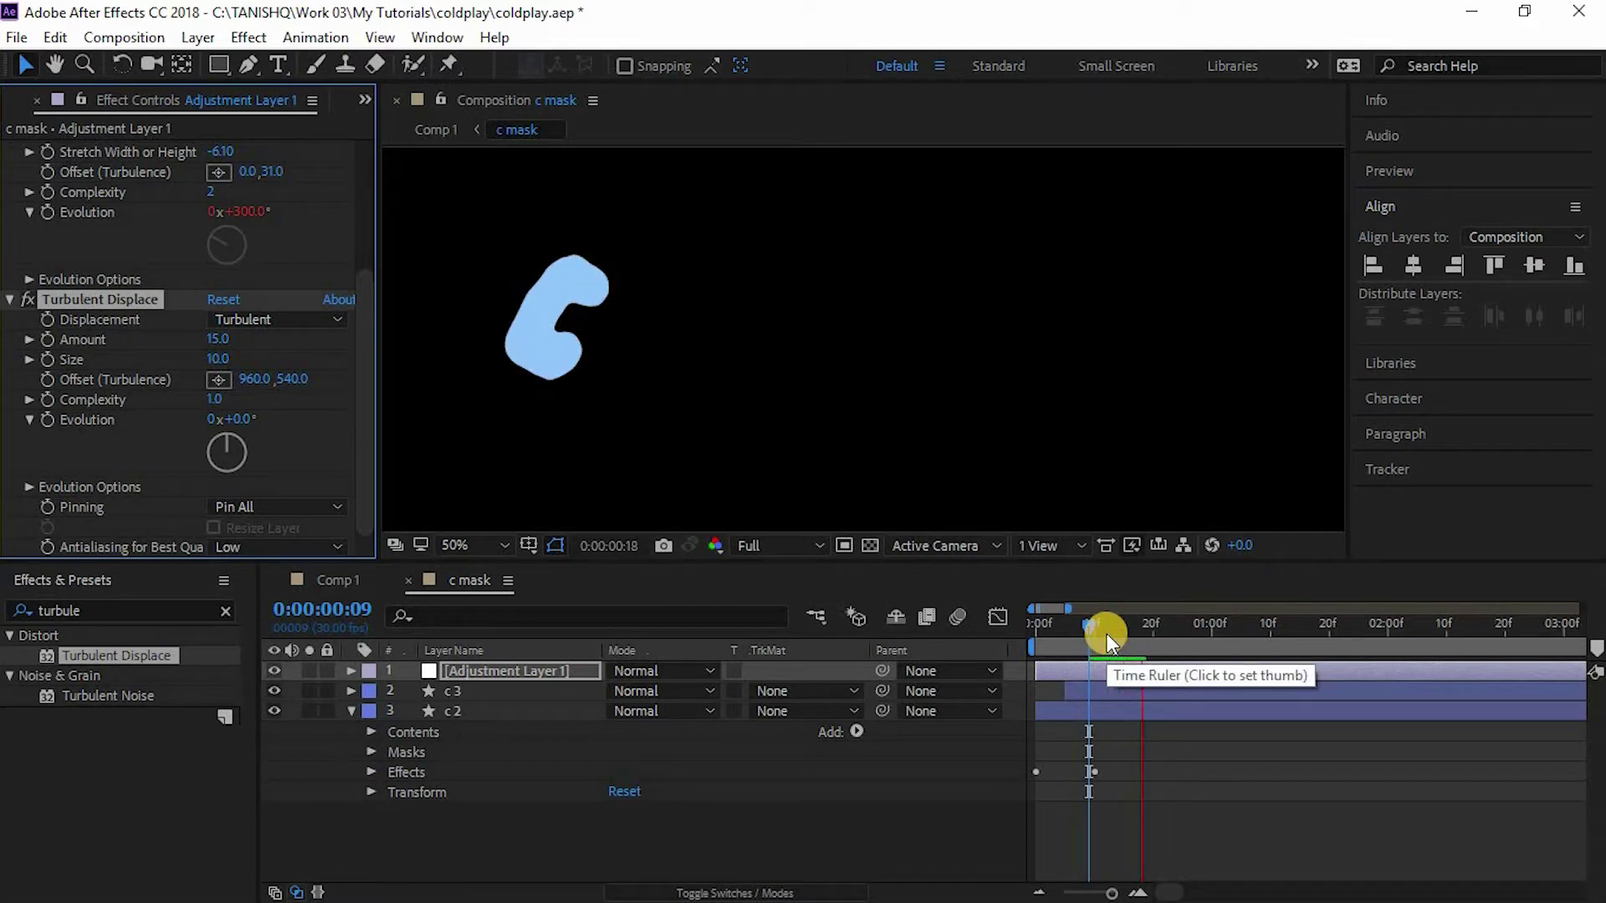
click(1093, 631)
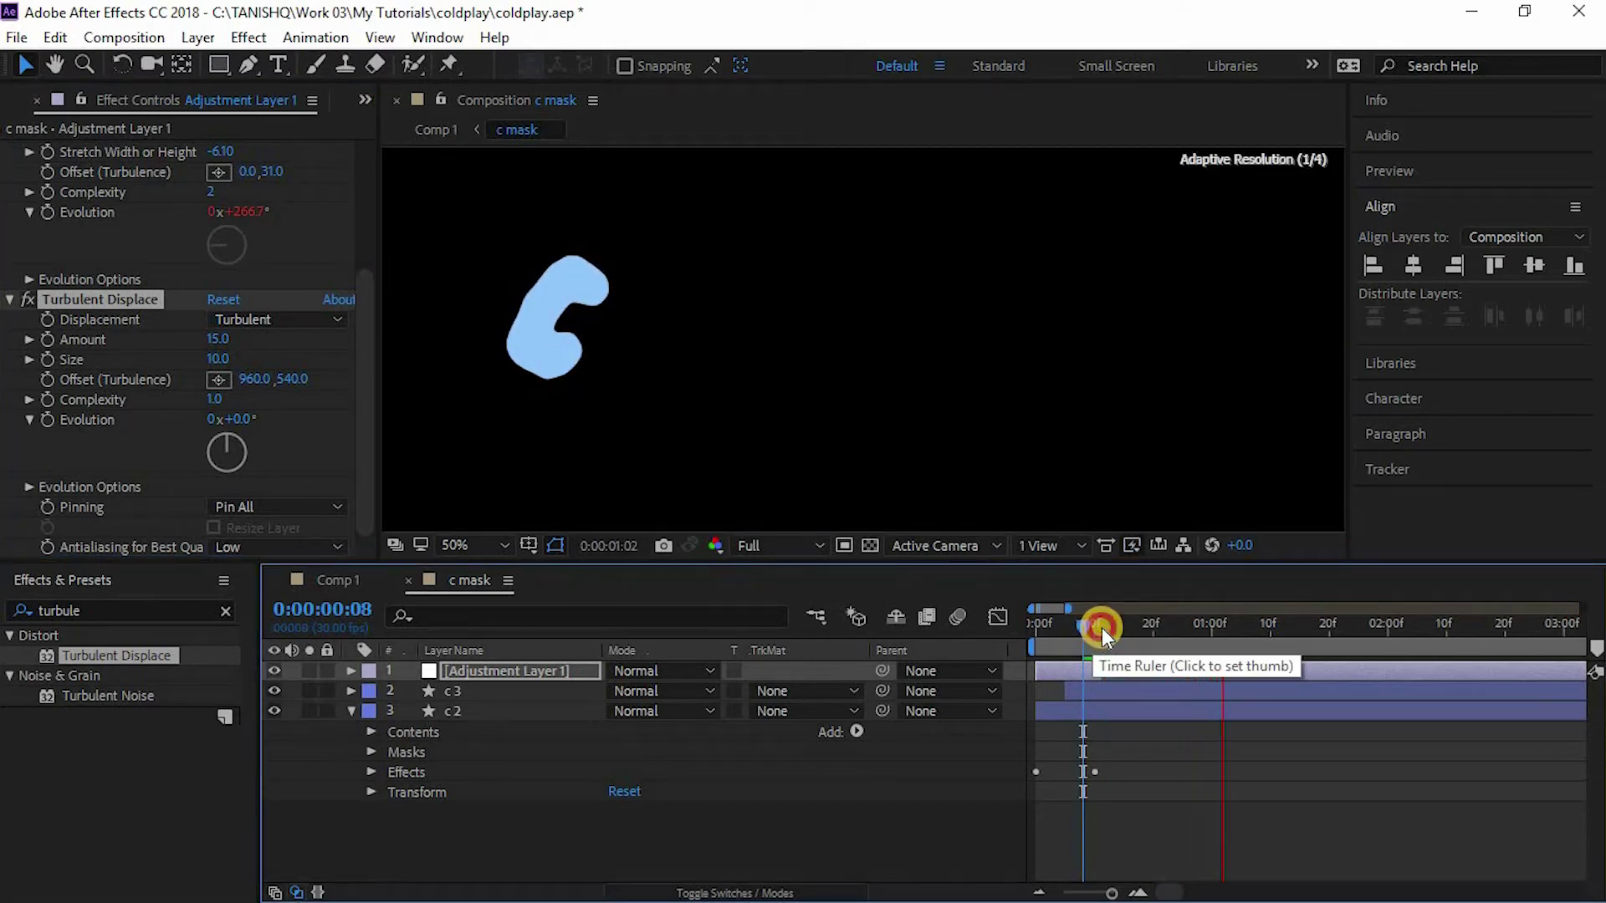
click(1102, 628)
click(338, 581)
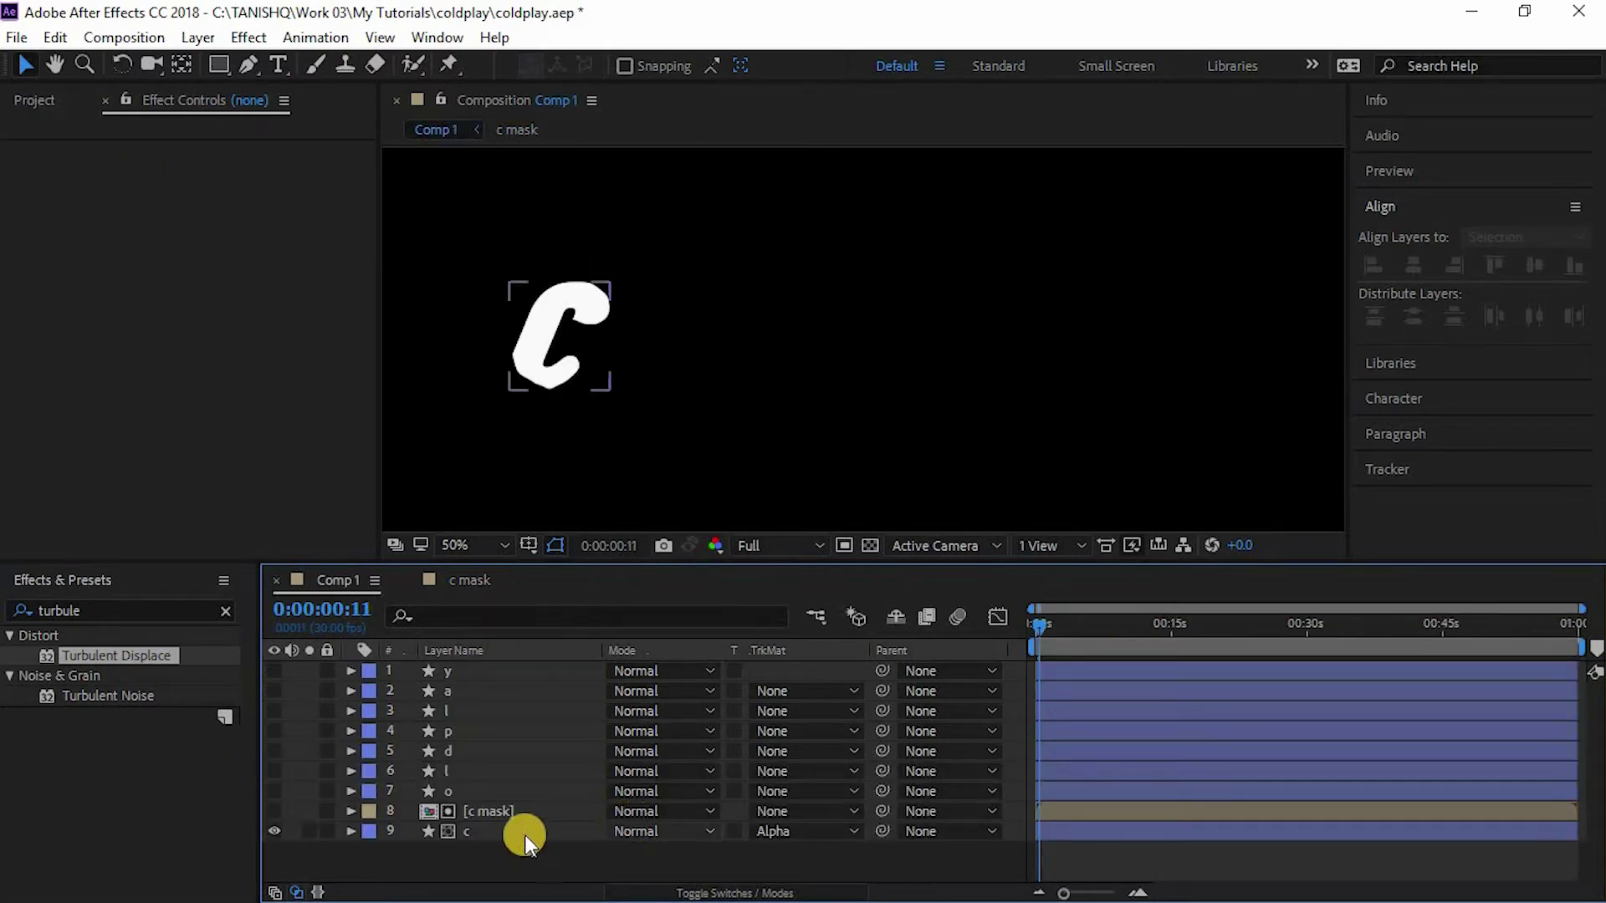
Step: Make the o layer visible and select the o 3 stroke layer inside the o mask composition
click(494, 791)
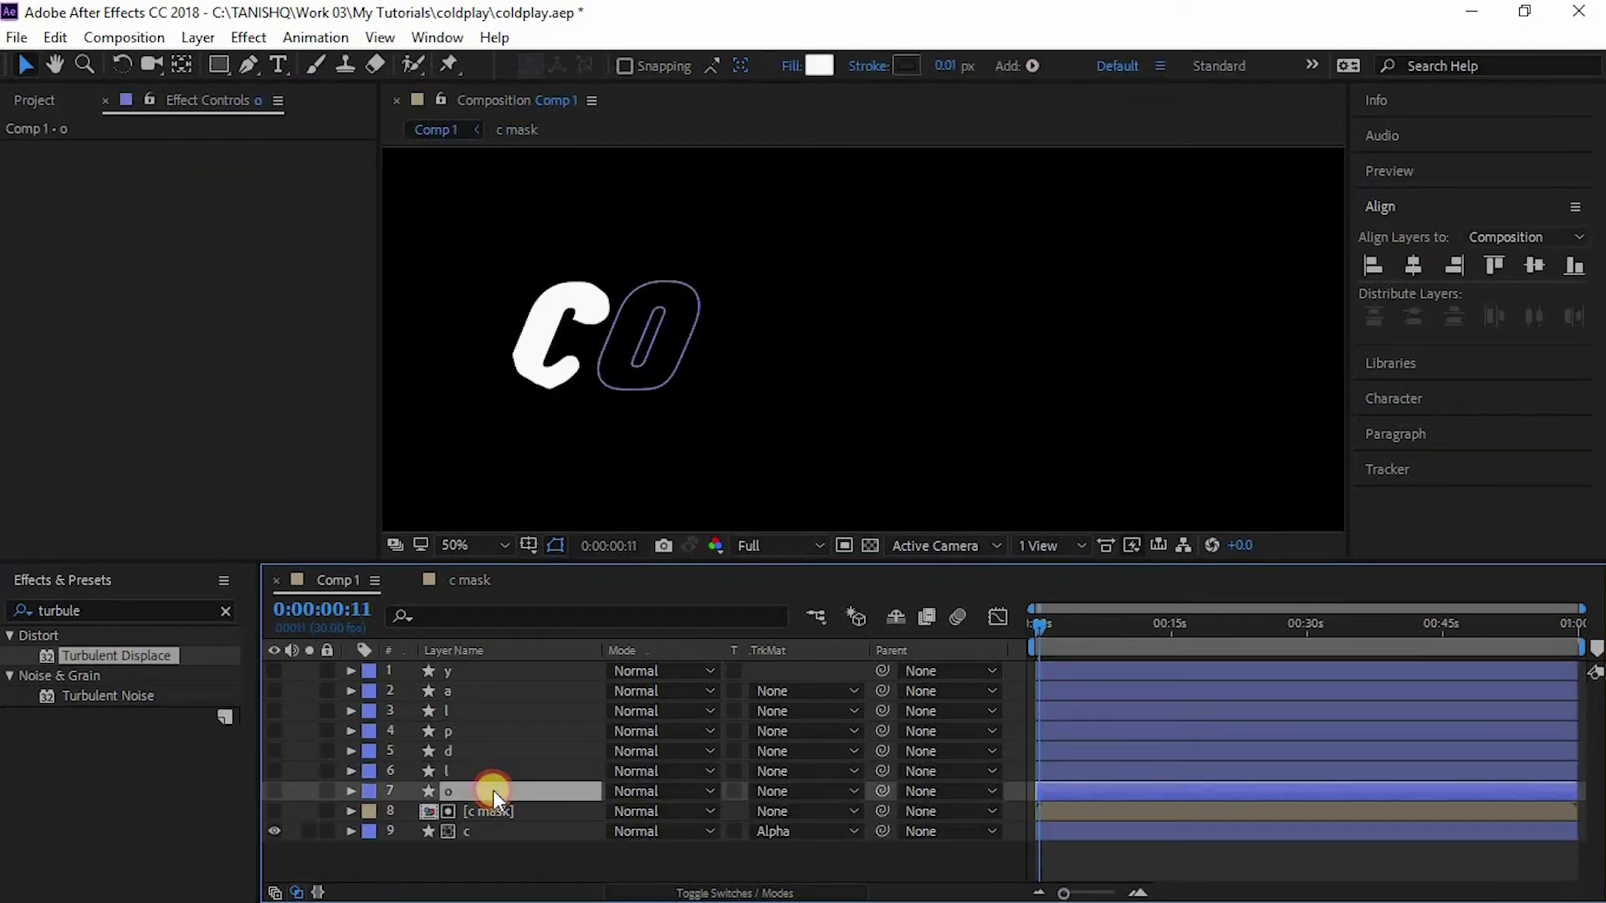
click(278, 791)
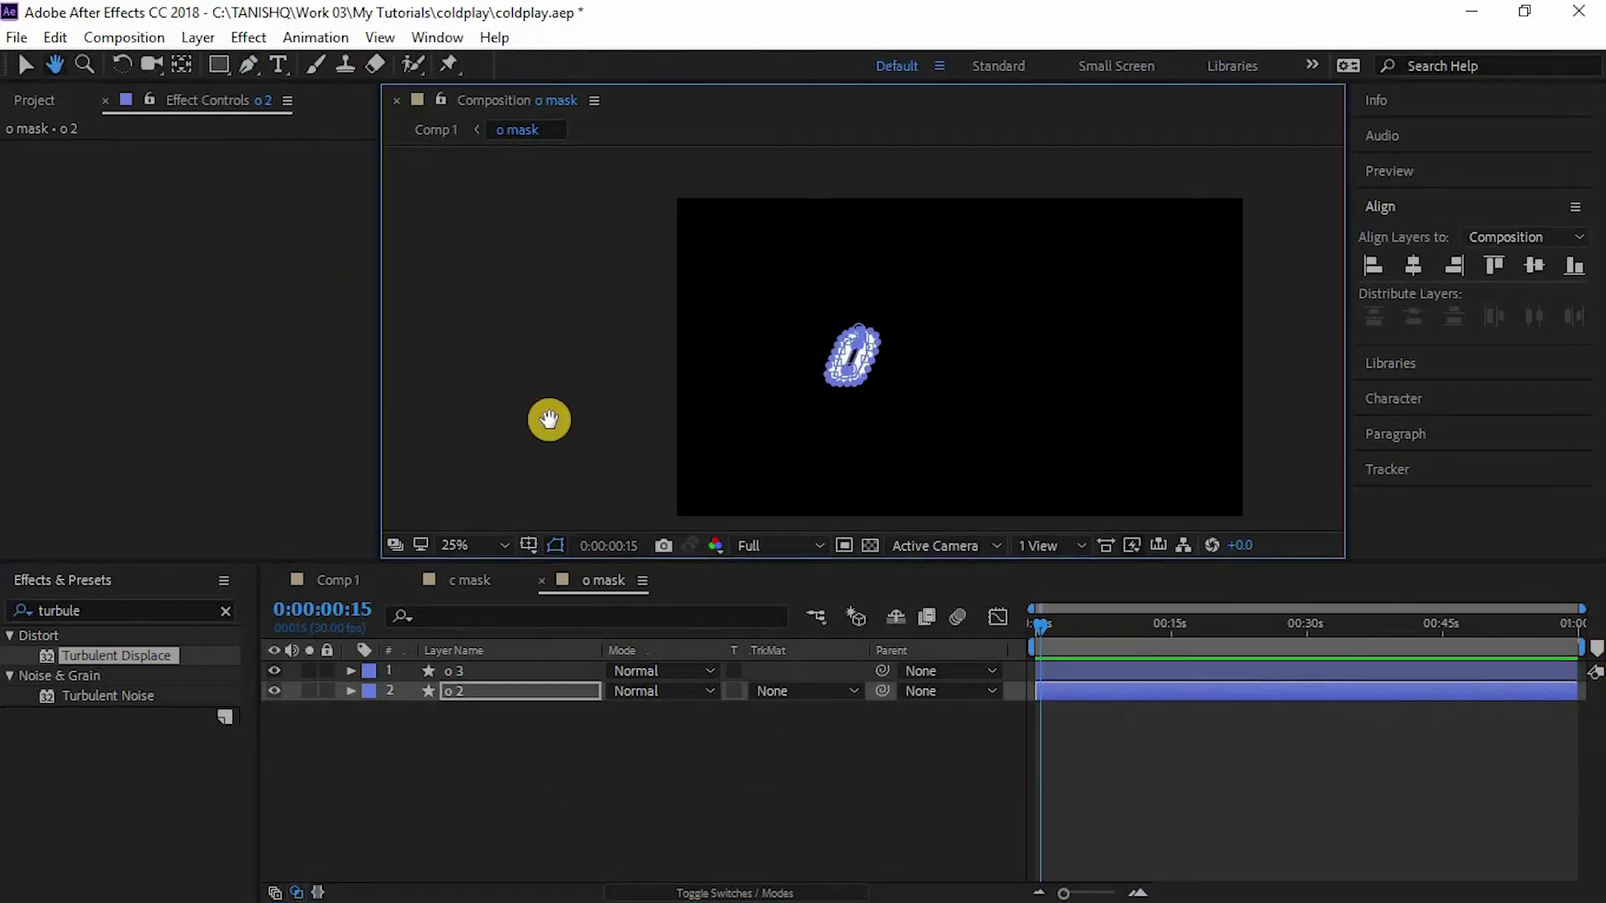
click(476, 671)
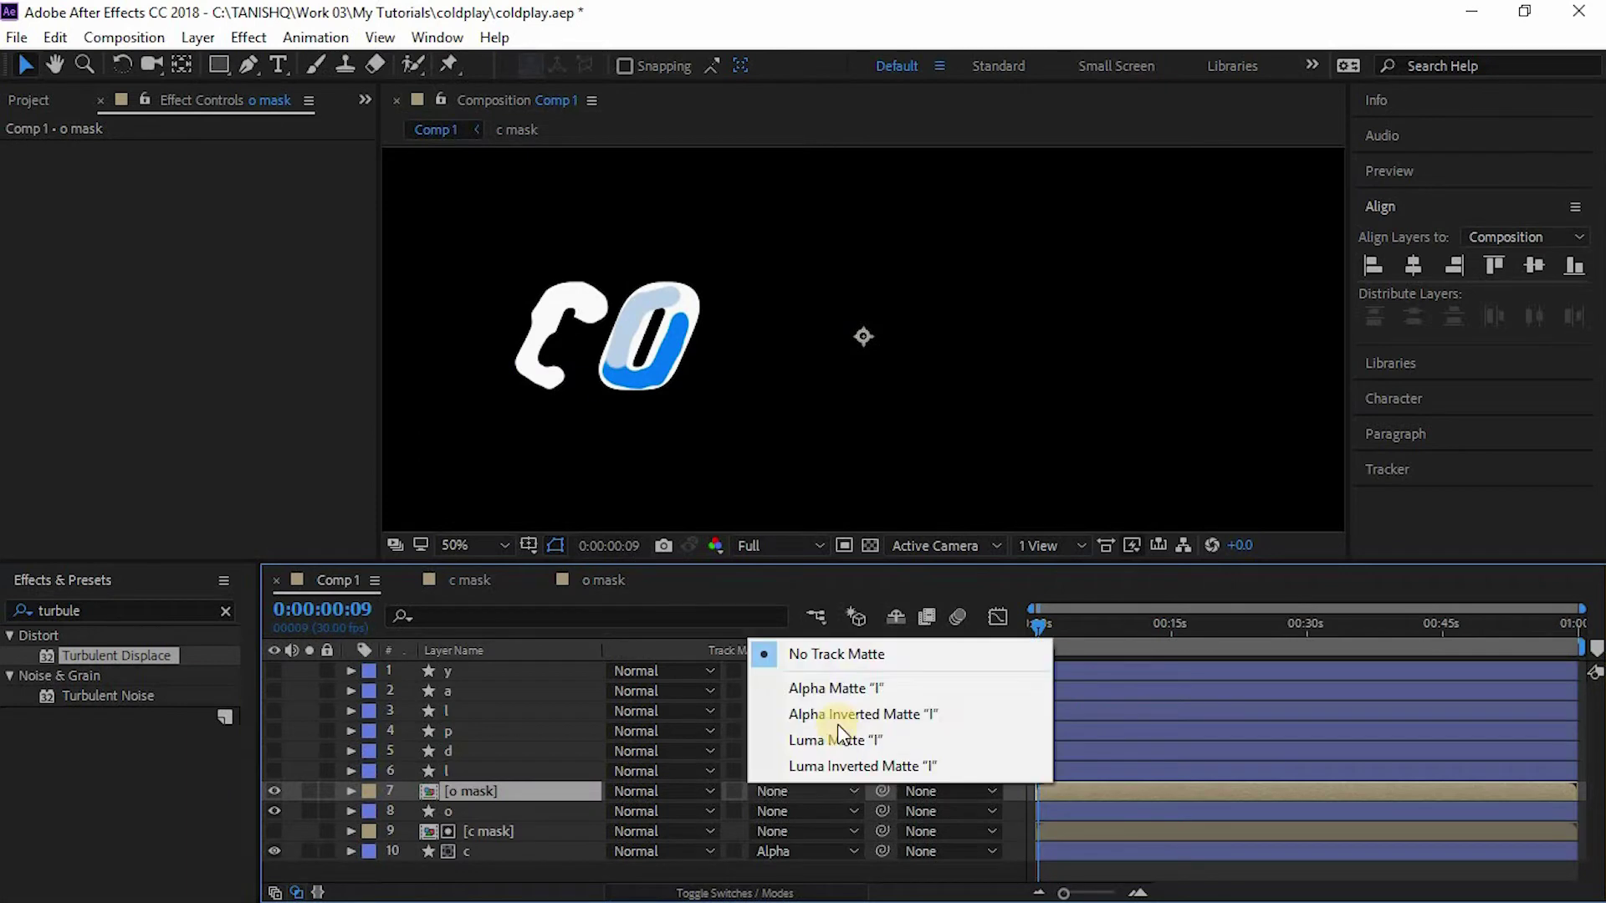
Step: Set the o layer's track matte to Alpha Matte using the o mask composition and check the reveal
click(828, 682)
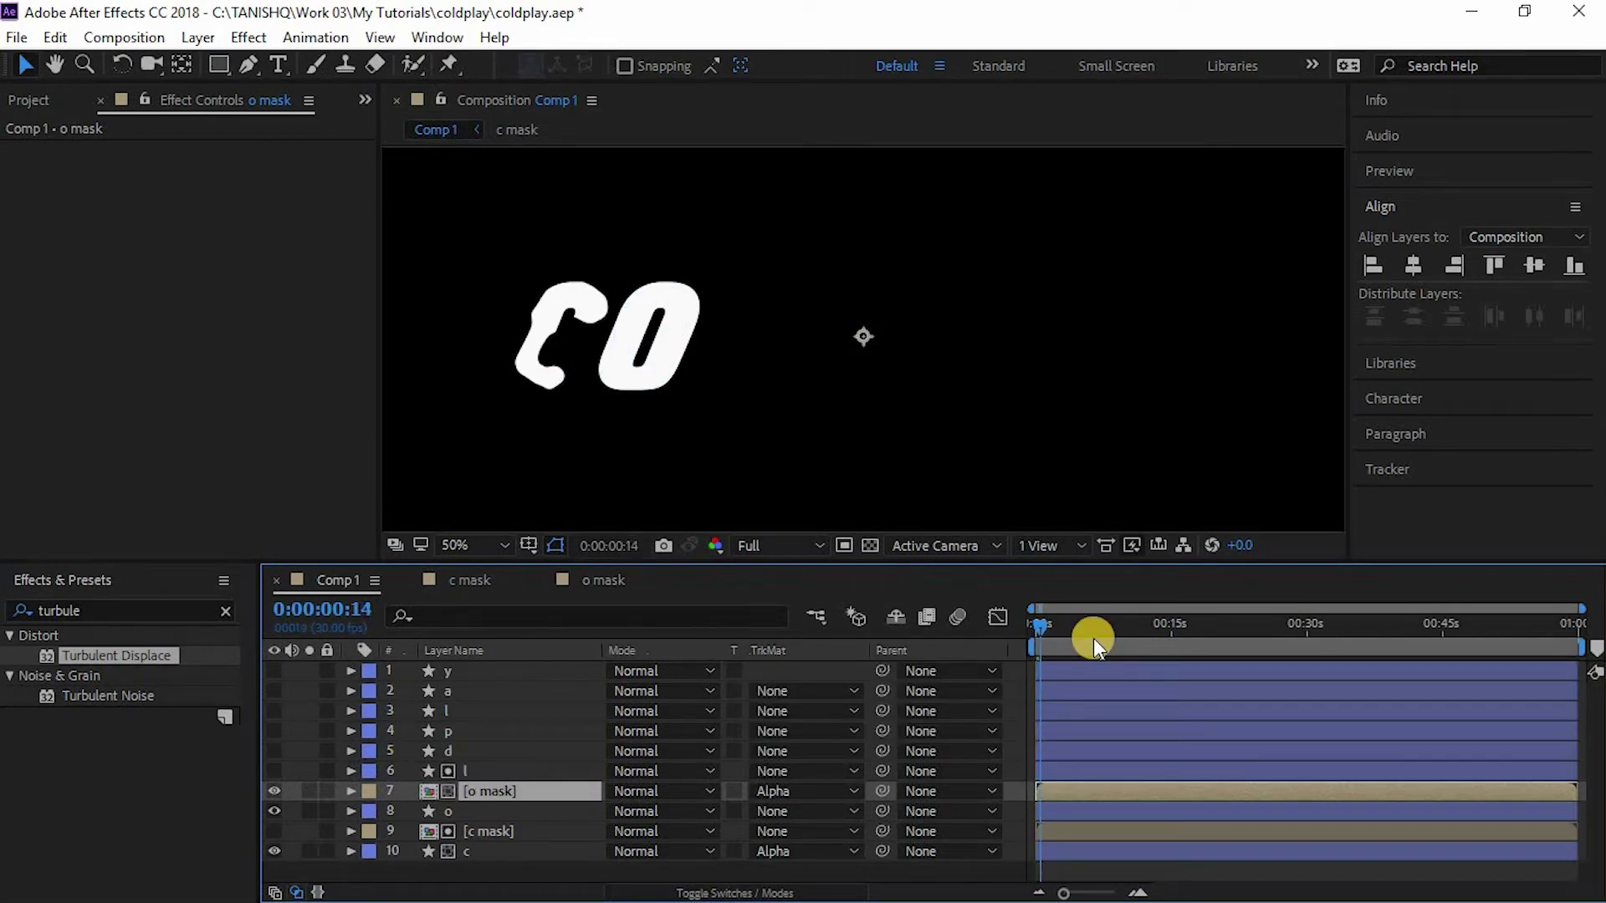
key(ctrl+z)
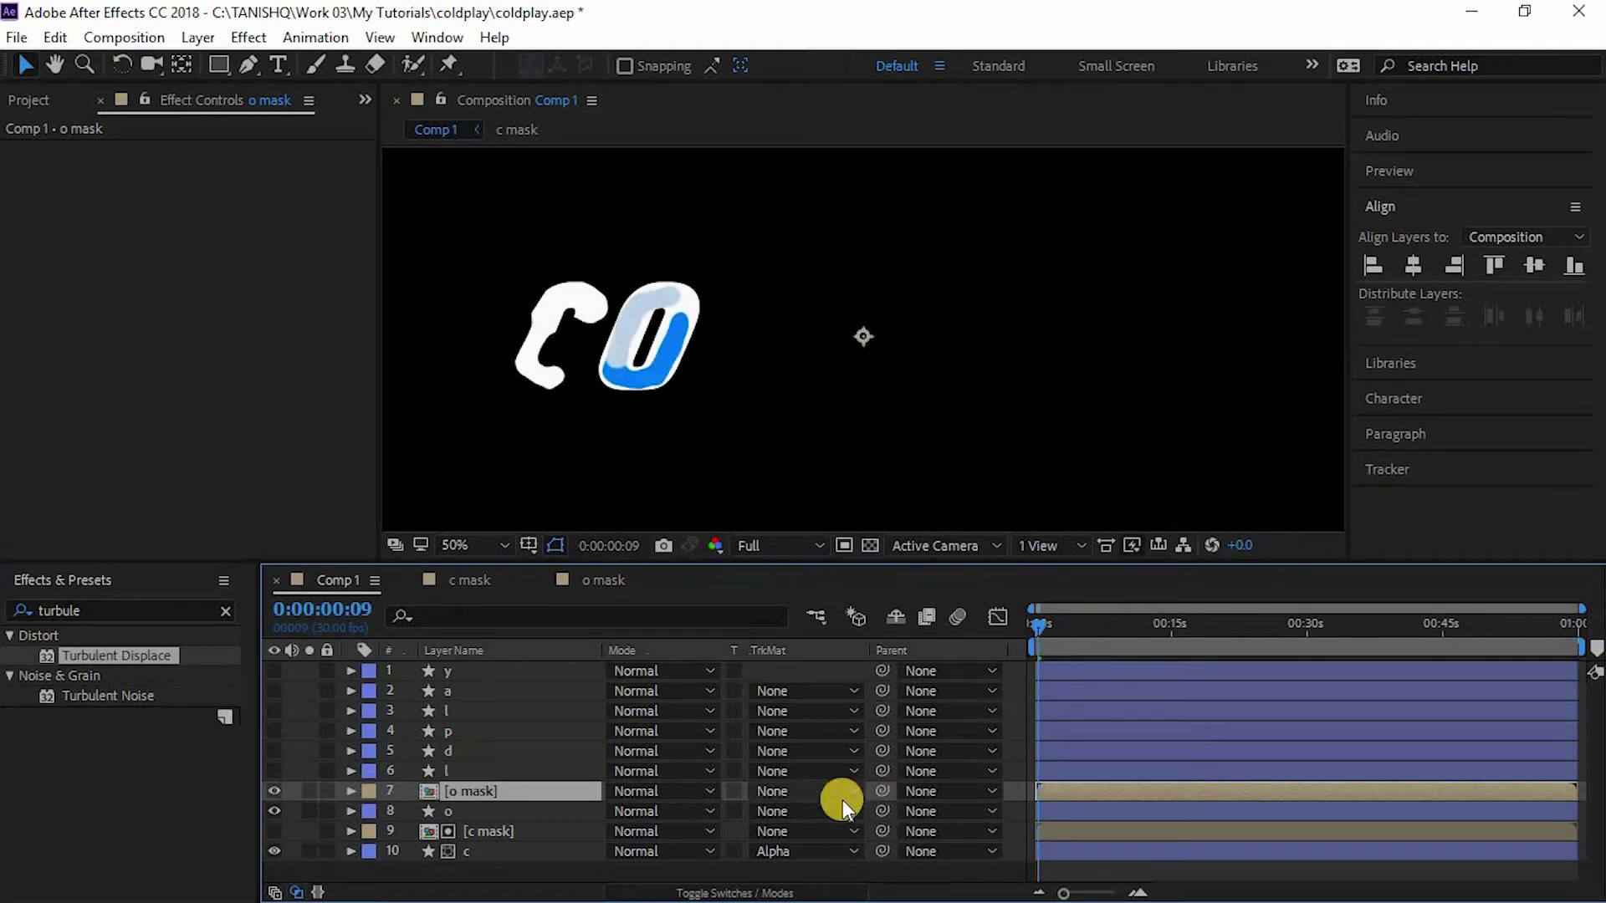
click(832, 811)
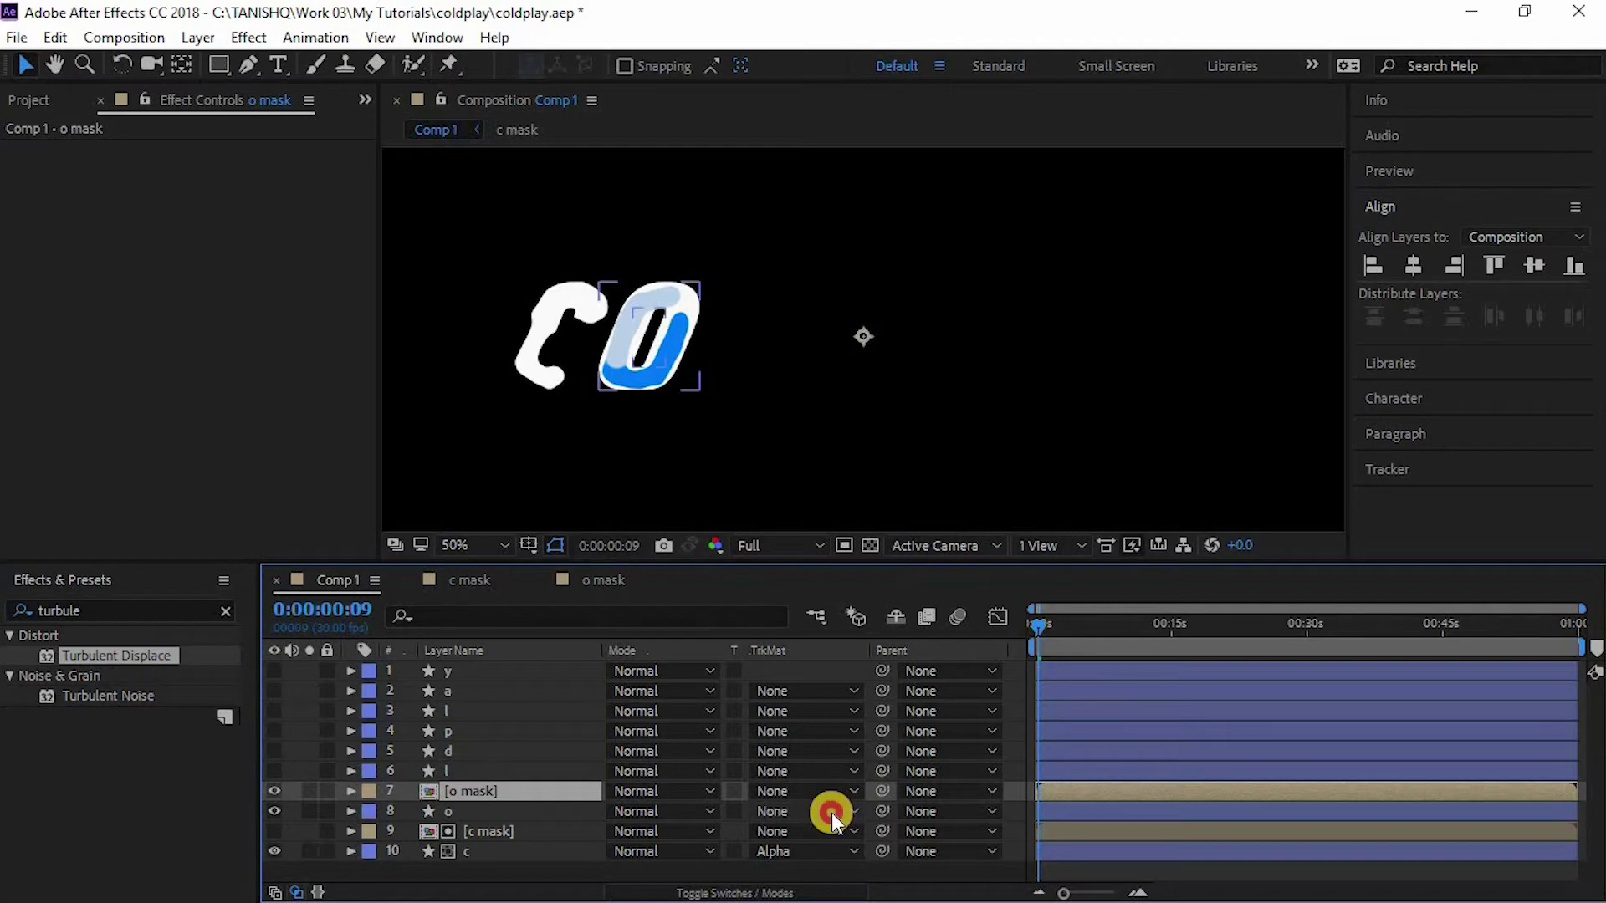
click(857, 700)
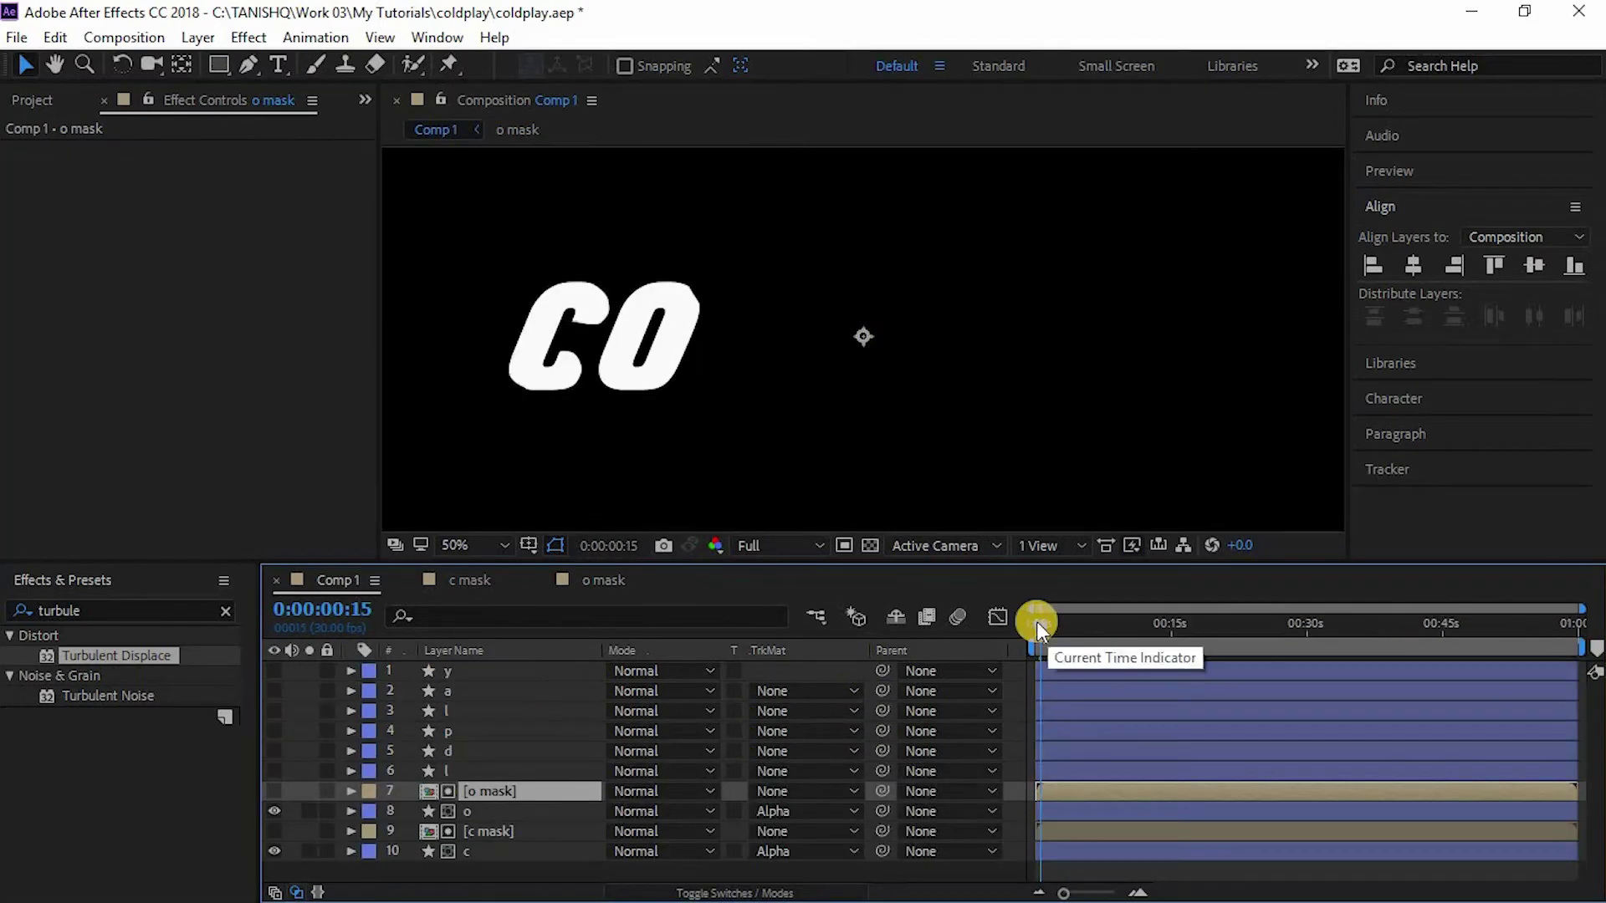
click(1036, 620)
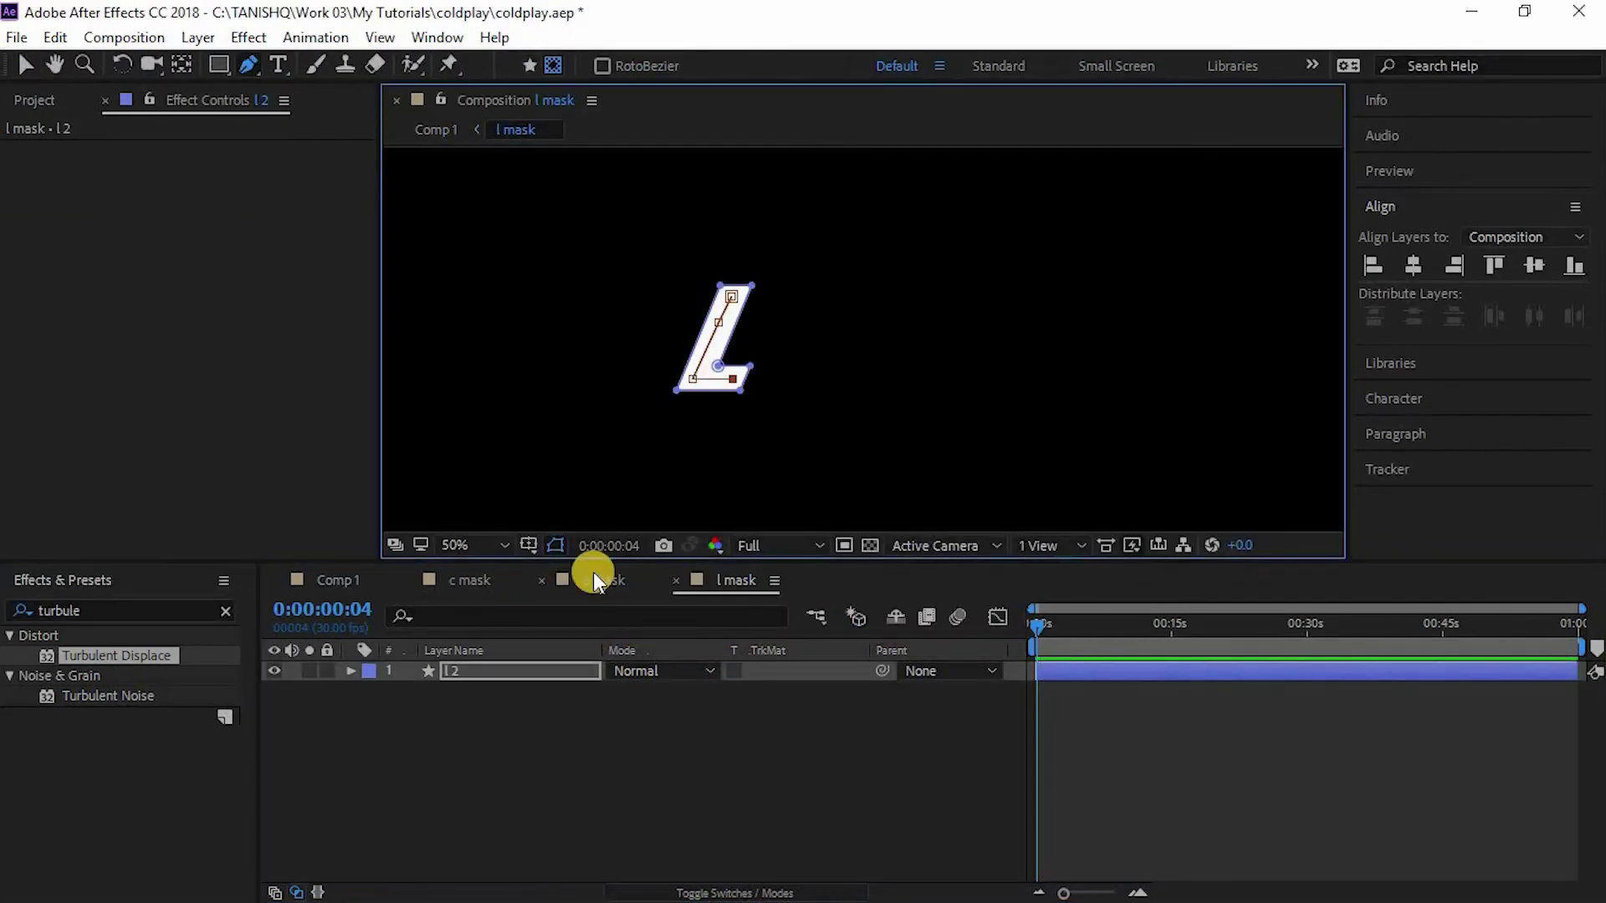
Step: Open the l 2 layer's name for editing in the l mask composition
click(512, 671)
key(Return)
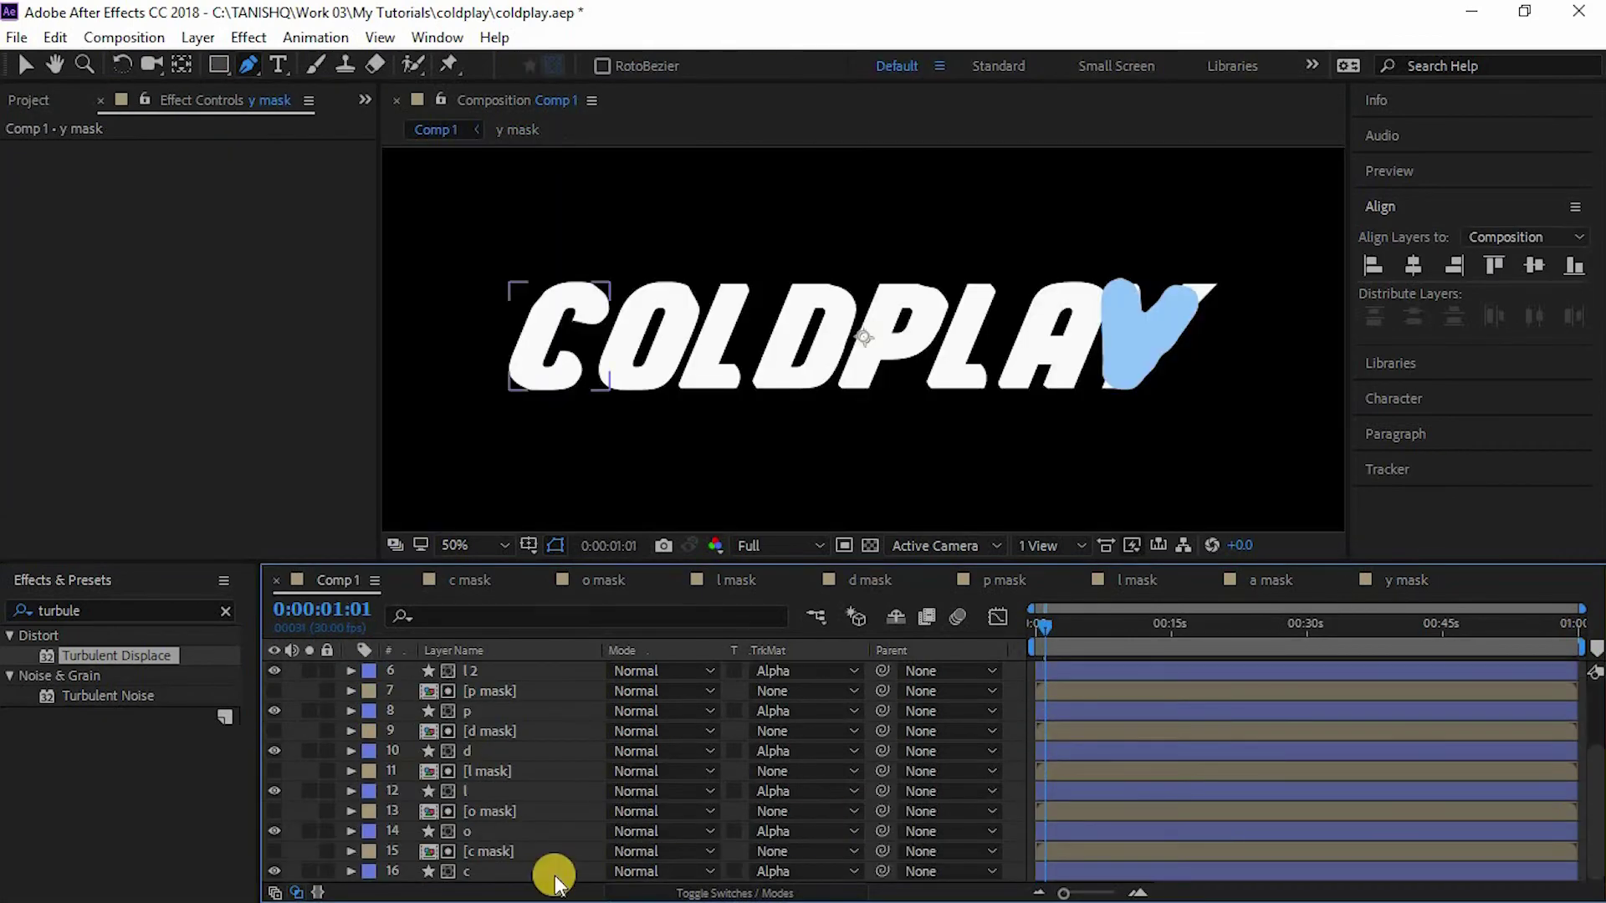
Step: Select all Comp 1 layers from o up to y mask and shift them to start at 0:00:00:14
click(518, 832)
shift+click(541, 671)
key(Page_Up)
key(Page_Up)
key(Page_Up)
key(Page_Up)
key(Page_Up)
key(Page_Up)
key(Page_Up)
key(Page_Up)
key(Page_Up)
key(Page_Up)
key(Page_Up)
key(Page_Up)
key(Page_Up)
key(Page_Up)
key(Page_Up)
key(Page_Up)
key(Page_Up)
key(Page_Up)
key(Page_Up)
key(Page_Up)
key(Page_Down)
key(Page_Down)
key(Page_Down)
key(Page_Down)
key(Page_Down)
key(Page_Down)
key(Page_Down)
key(Page_Down)
key(Page_Down)
key(Page_Down)
key(Page_Down)
key(Page_Down)
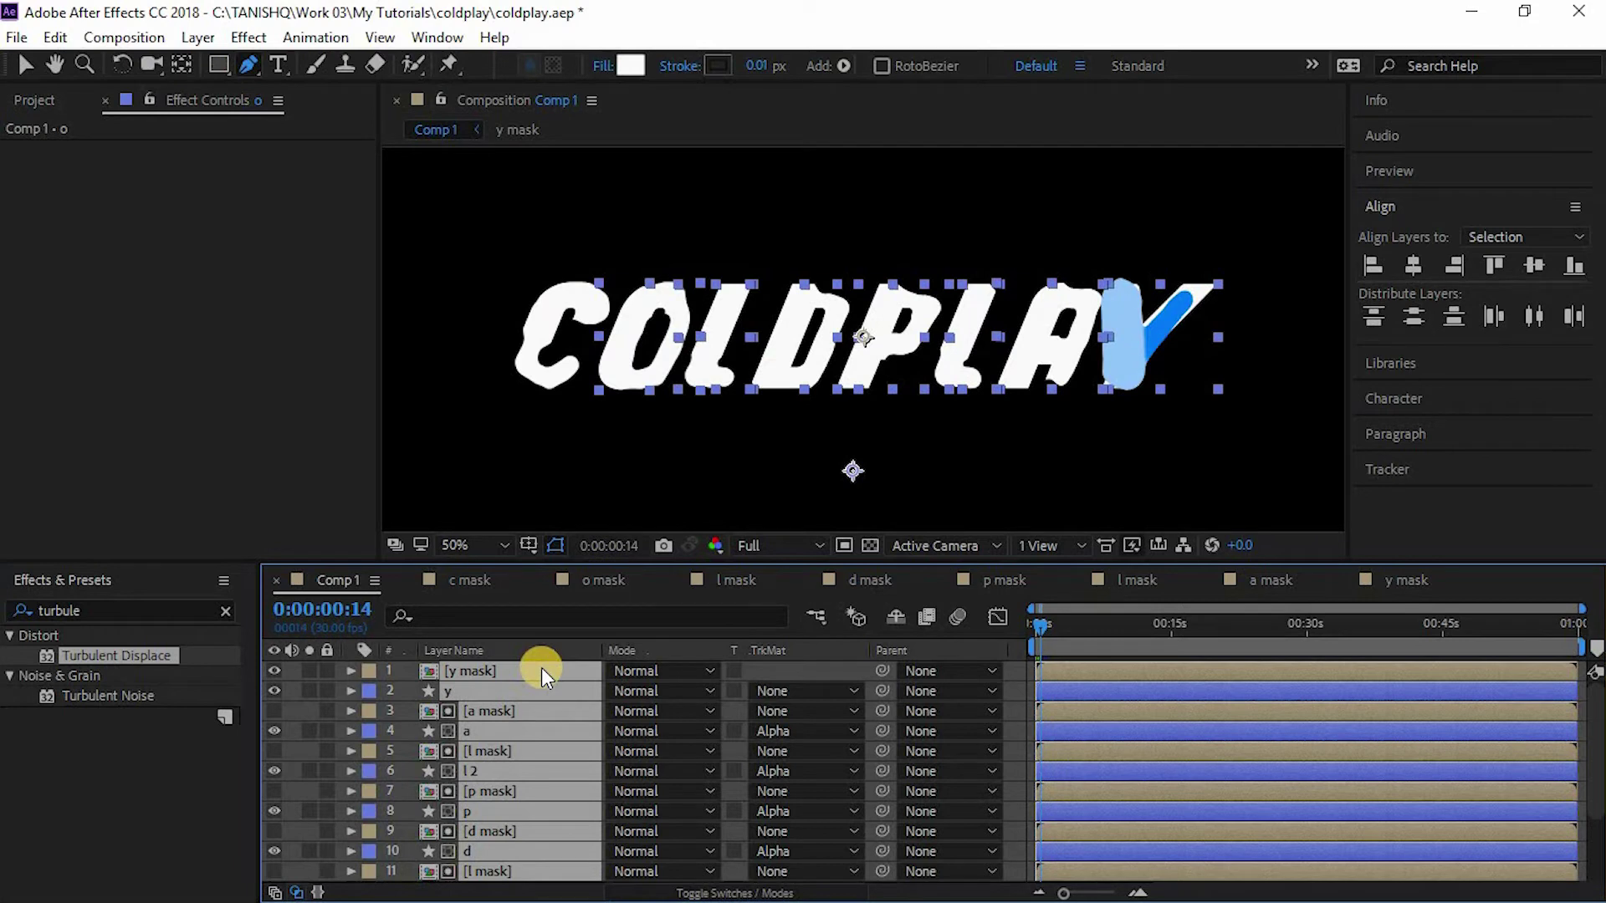
key(Page_Down)
click(1136, 893)
drag(1082, 666, 1121, 681)
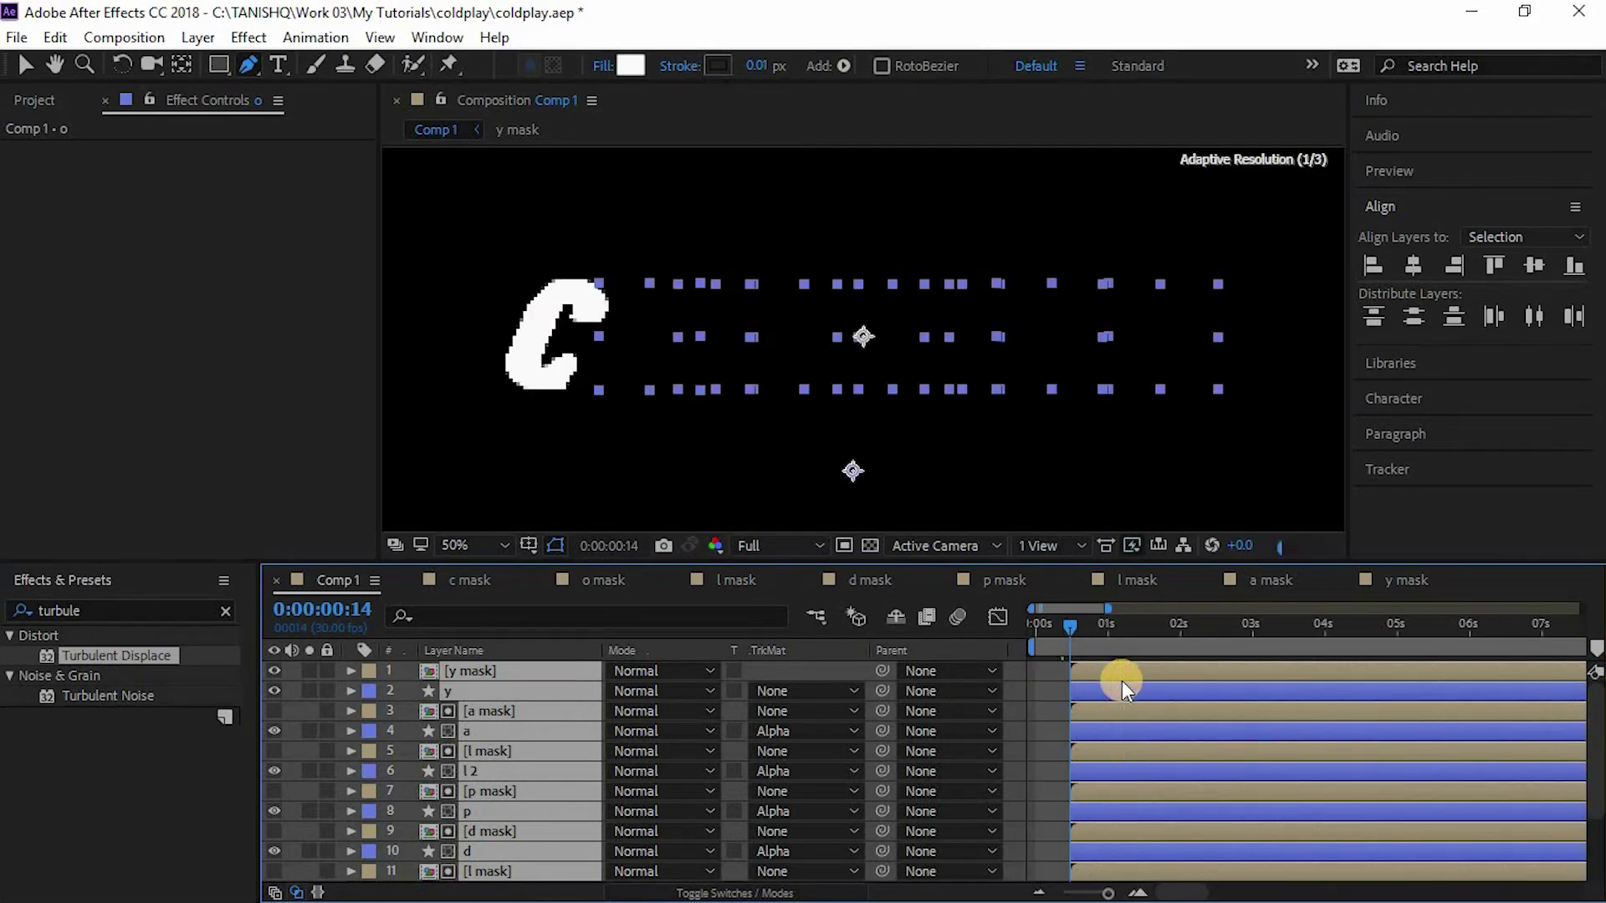
Step: Exclude o and o mask from the selection and shift the layers from l up to y mask to start at 0:00:00:28
scroll(535, 811, down, 3)
key(Page_Down)
key(Page_Down)
key(Page_Down)
key(Page_Down)
key(Page_Down)
key(Page_Down)
key(Page_Down)
key(Page_Down)
key(Page_Down)
key(Page_Down)
key(Page_Down)
key(Page_Down)
key(Page_Down)
key(Page_Down)
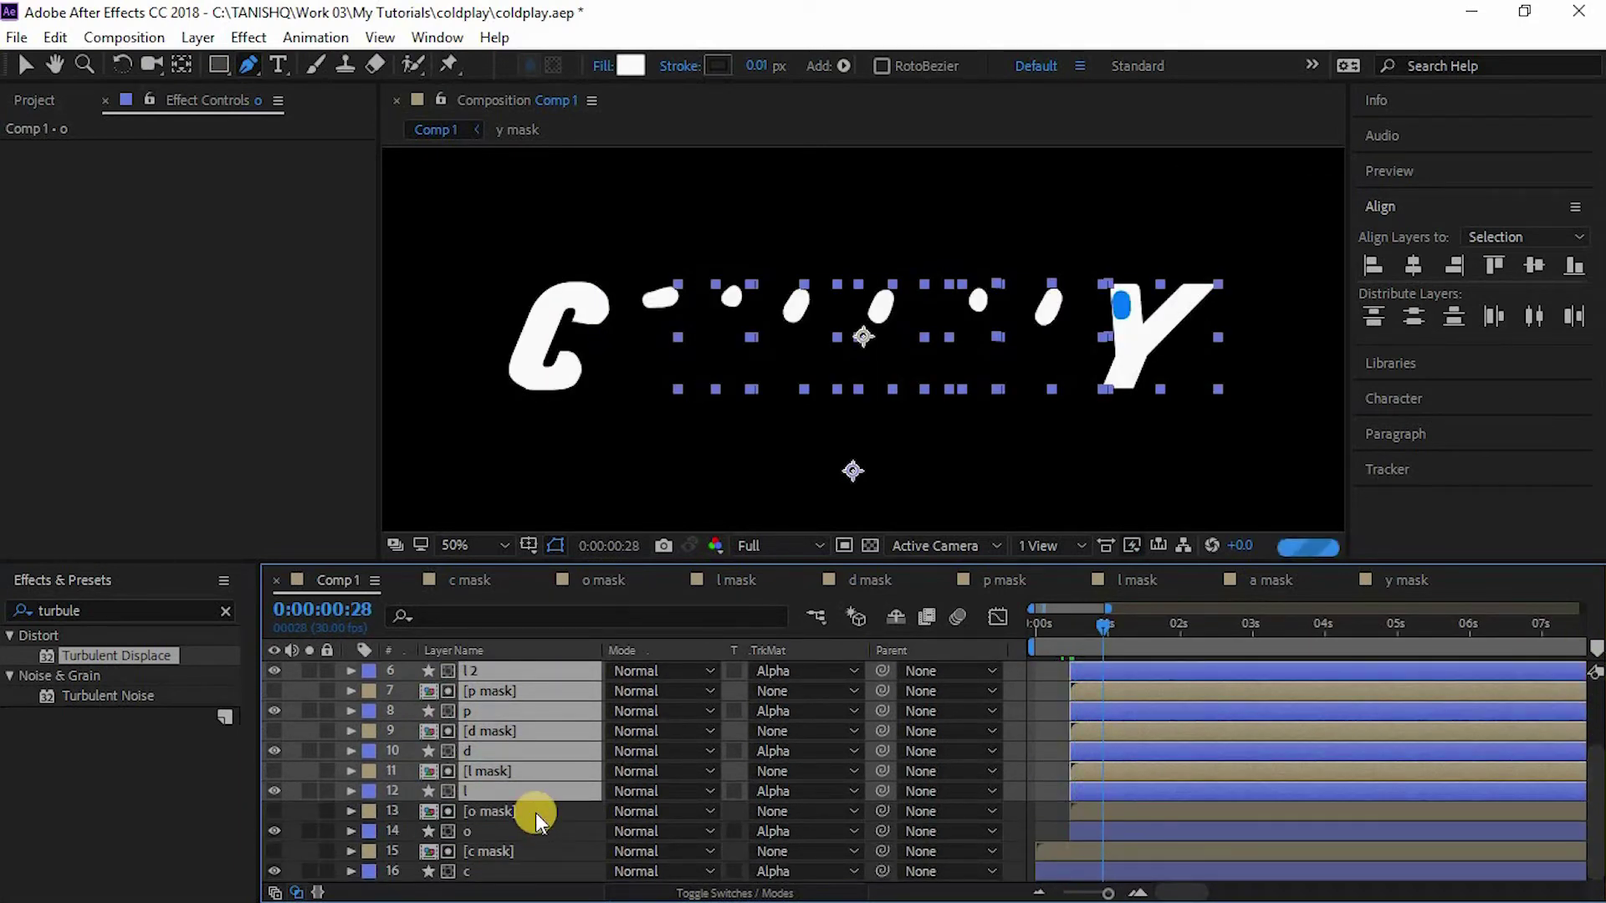
drag(1130, 786, 1164, 788)
Step: Exclude l and its mask from the selection and delay the layers from d up to y mask by another 14 frames
key(Page_Down)
key(Page_Down)
key(Page_Down)
key(Page_Down)
key(Page_Down)
key(Page_Down)
key(Page_Down)
key(Page_Down)
key(Page_Down)
key(Page_Down)
key(Page_Down)
key(Page_Down)
key(Page_Down)
key(Page_Down)
key(Page_Down)
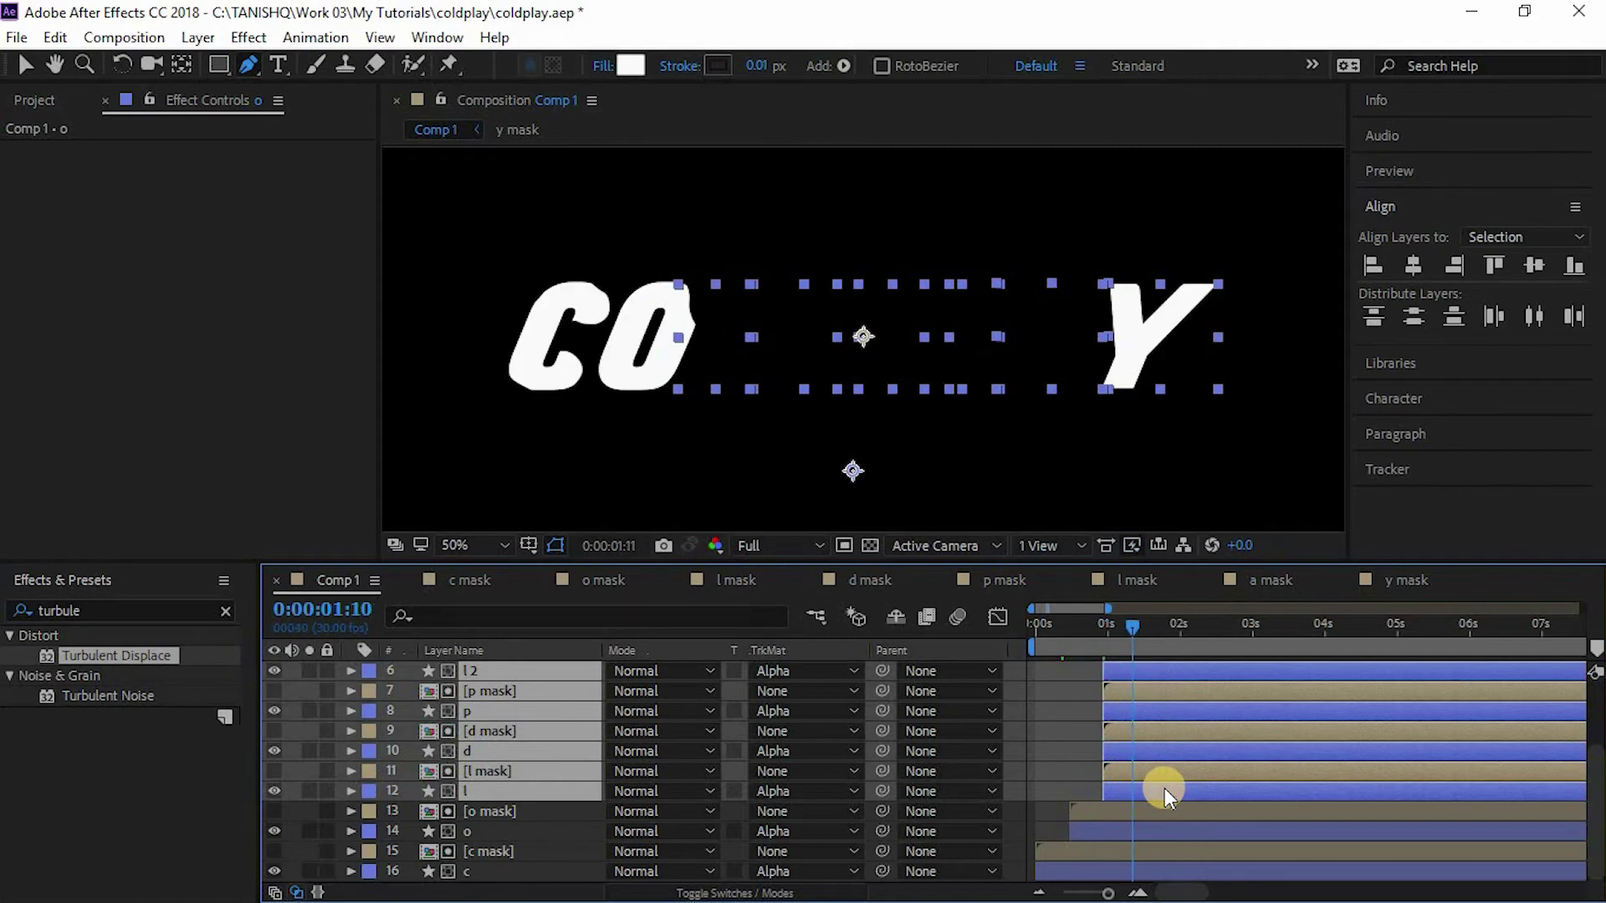
shift+click(589, 750)
drag(1156, 754, 1242, 709)
Step: Exclude d and d mask from the selection and delay the layers from p up to y mask by another 14 frames
key(Page_Down)
key(Page_Down)
key(Page_Down)
key(Page_Down)
key(Page_Down)
key(Page_Down)
key(Page_Down)
key(Page_Down)
key(Page_Down)
key(Page_Down)
key(Page_Down)
key(Page_Down)
key(Page_Down)
key(ctrl+z)
ctrl+click(552, 750)
ctrl+click(544, 732)
Step: Exclude p and p mask from the selection and shift the layers from l 2 up to y mask to start at 0:00:02:10
scroll(844, 781, up, 3)
key(Page_Down)
key(Page_Down)
key(Page_Down)
key(Page_Down)
key(Page_Down)
key(Page_Down)
key(Page_Down)
key(Page_Down)
key(Page_Down)
key(Page_Down)
key(Page_Down)
key(Page_Down)
key(Page_Down)
key(Page_Down)
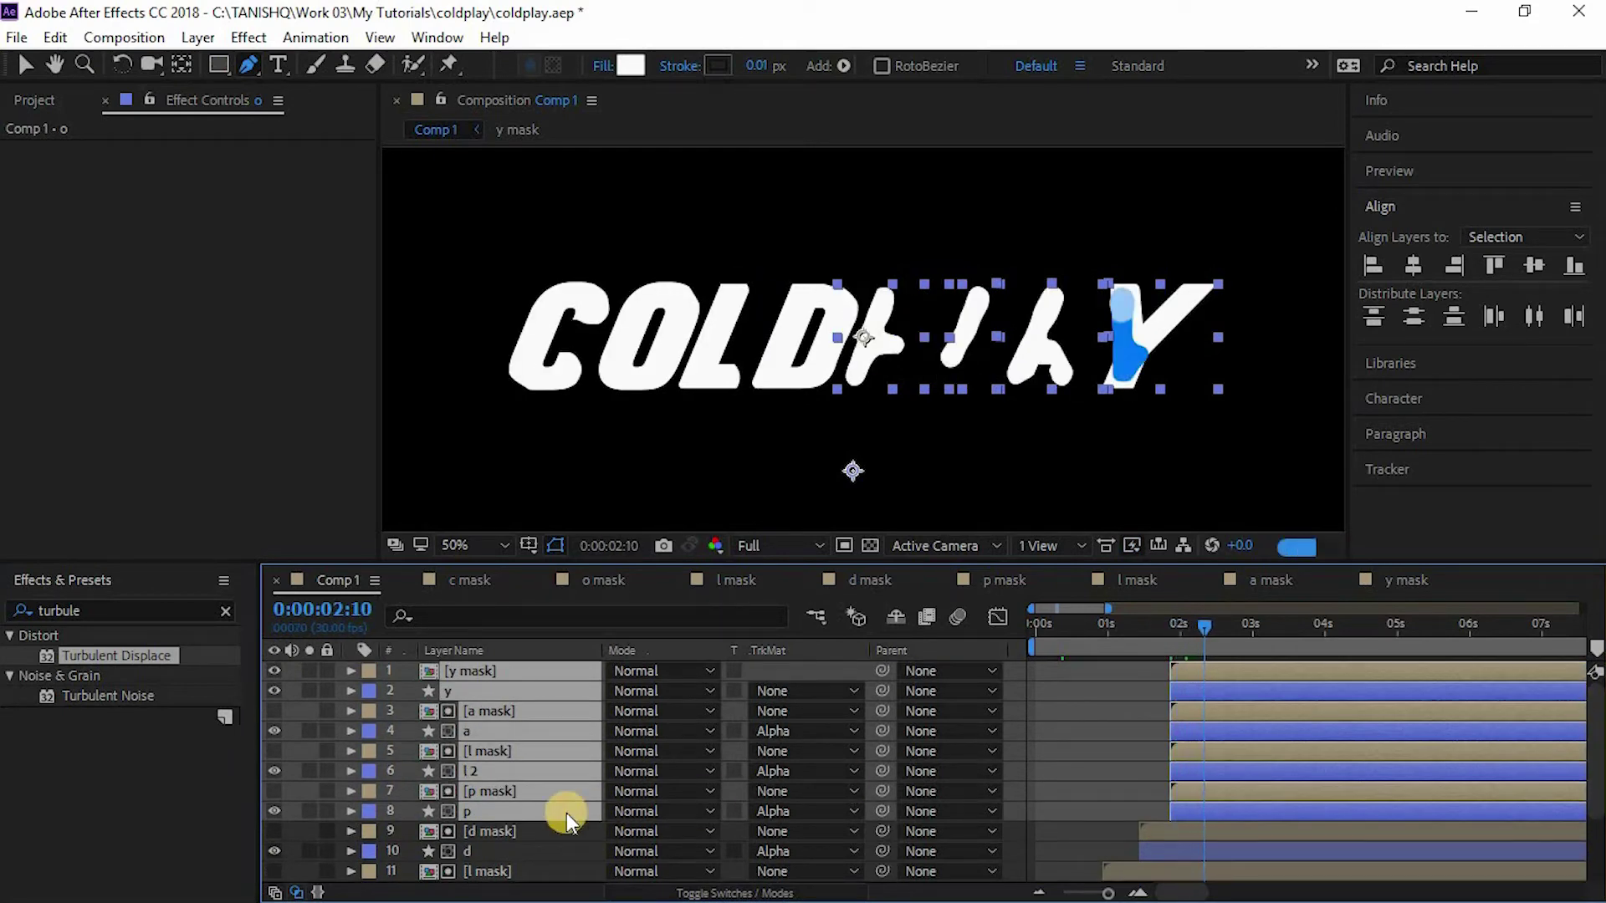
ctrl+click(586, 810)
ctrl+click(586, 791)
drag(1234, 777, 1298, 691)
Step: Exclude l 2 and its mask from the selection and delay the a and y layers with their masks by another 14 frames
ctrl+click(576, 771)
ctrl+click(568, 753)
key(Page_Down)
key(Page_Down)
key(Page_Down)
key(Page_Down)
key(Page_Down)
key(Page_Down)
key(Page_Down)
key(Page_Down)
key(Page_Down)
key(Page_Down)
key(Page_Down)
key(Page_Down)
key(Page_Down)
key(Page_Down)
Step: Exclude a and a mask from the selection and delay y and y mask by another 14 frames
ctrl+click(543, 731)
ctrl+click(545, 711)
key(Page_Down)
key(Page_Down)
key(Page_Down)
key(Page_Down)
key(Page_Down)
key(Page_Down)
key(Page_Down)
key(Page_Down)
key(Page_Down)
key(Page_Down)
key(Page_Down)
key(Page_Down)
key(Page_Down)
key(Page_Down)
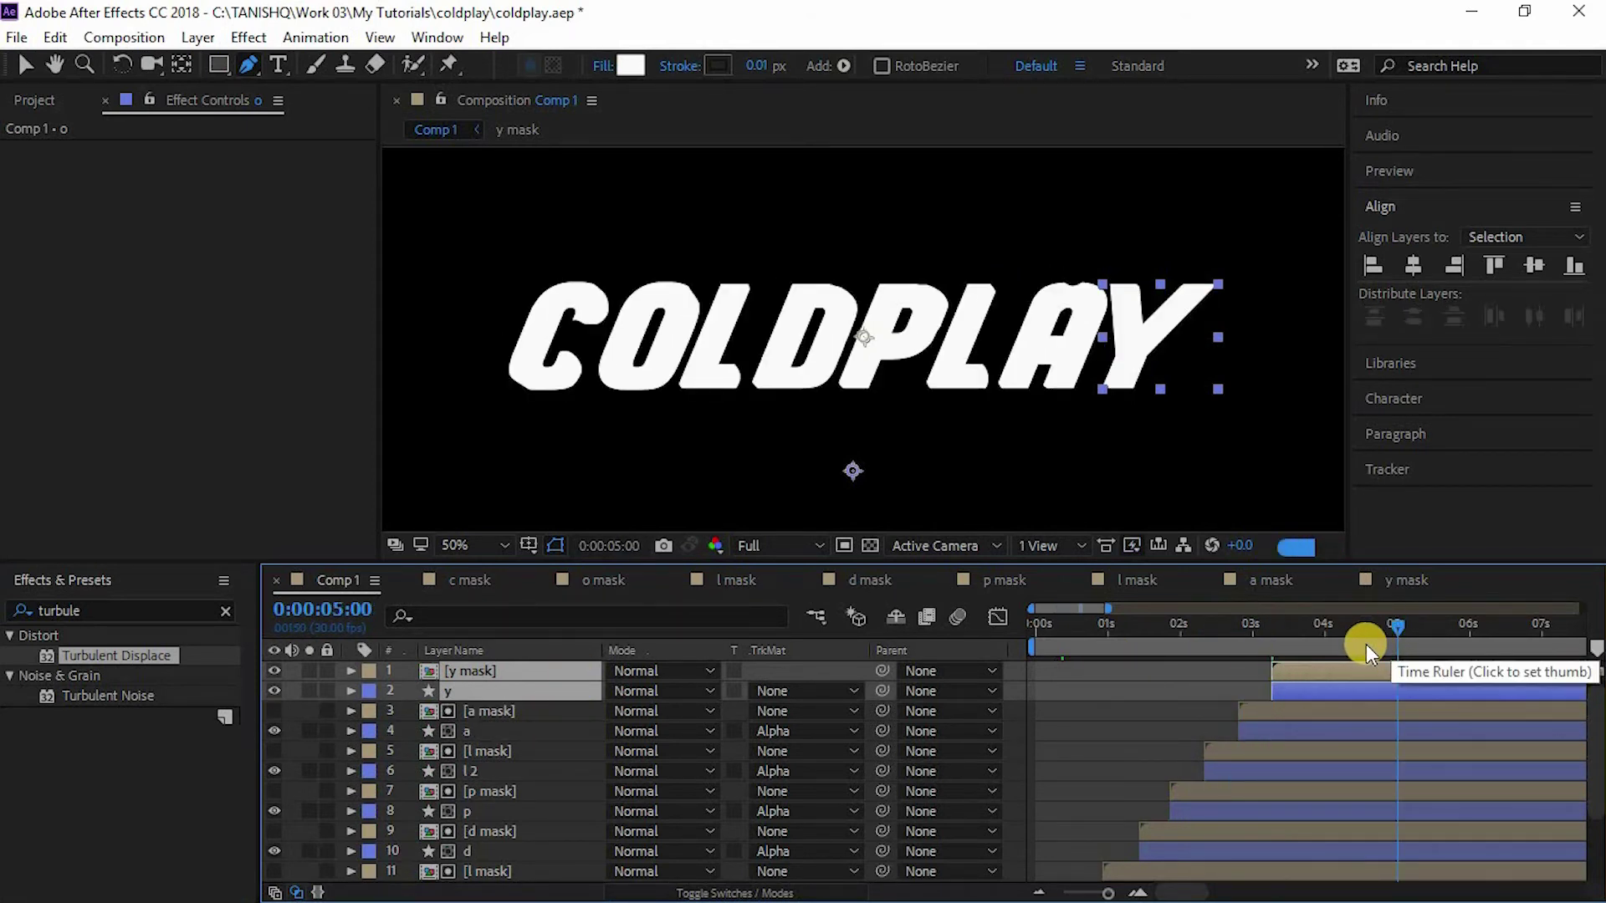
Step: End the work area at 0:00:05:00 and trim Comp 1 to it
click(1388, 636)
right_click(1381, 647)
click(1455, 713)
Step: Pre-compose all layers of Comp 1 into a composition named "all text" and open it
key(ctrl+a)
right_click(544, 812)
click(586, 713)
text(all text)
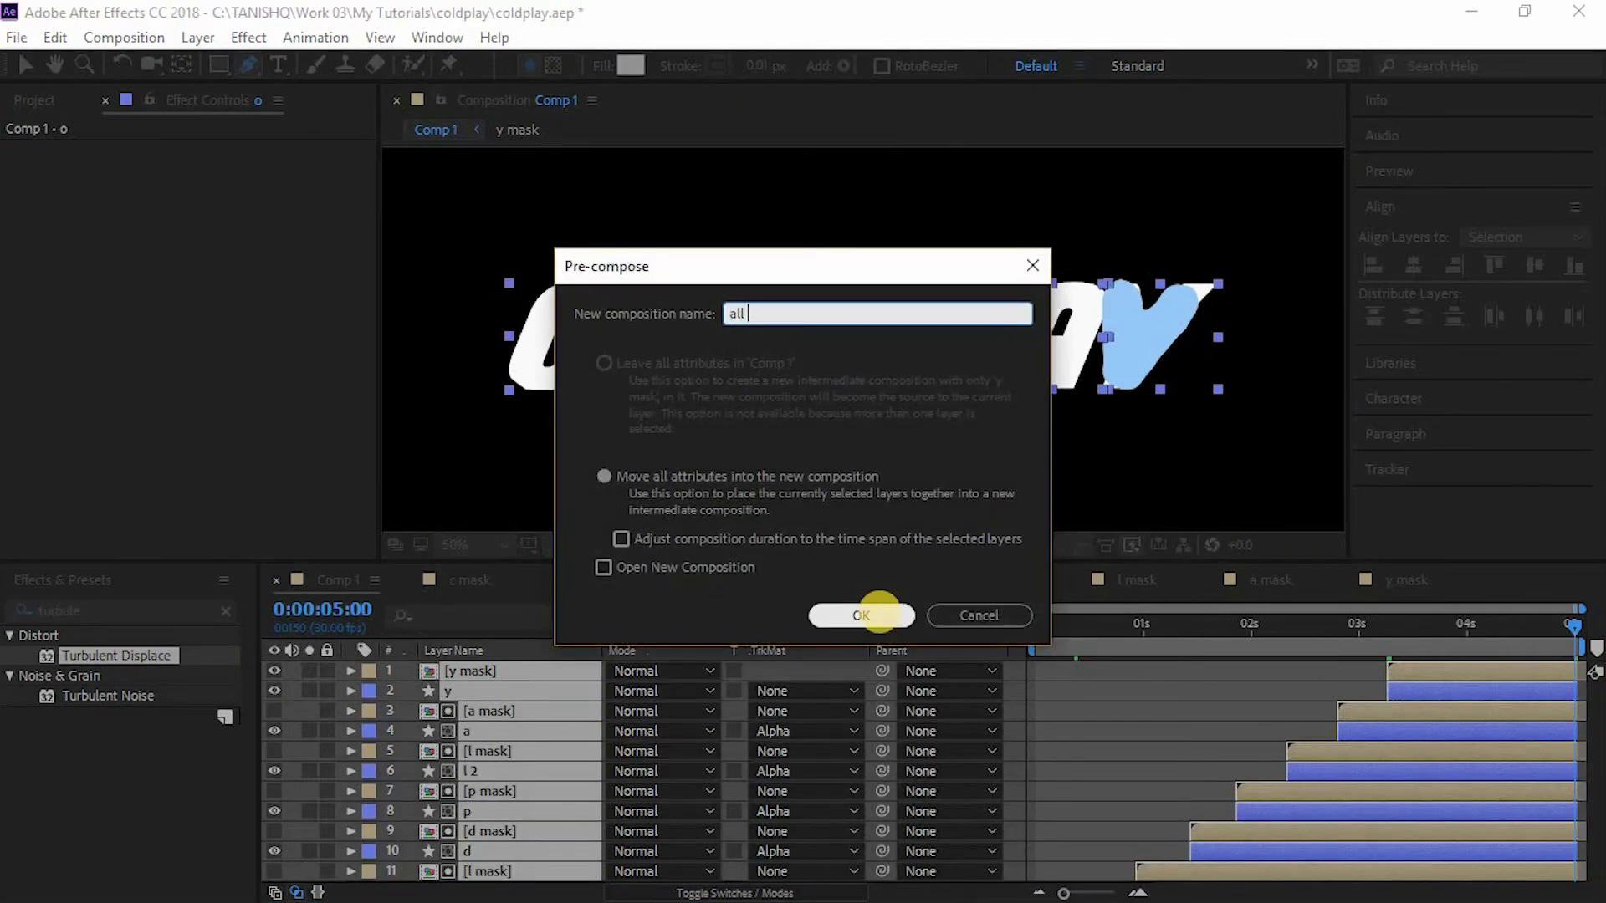
click(870, 613)
double_click(488, 674)
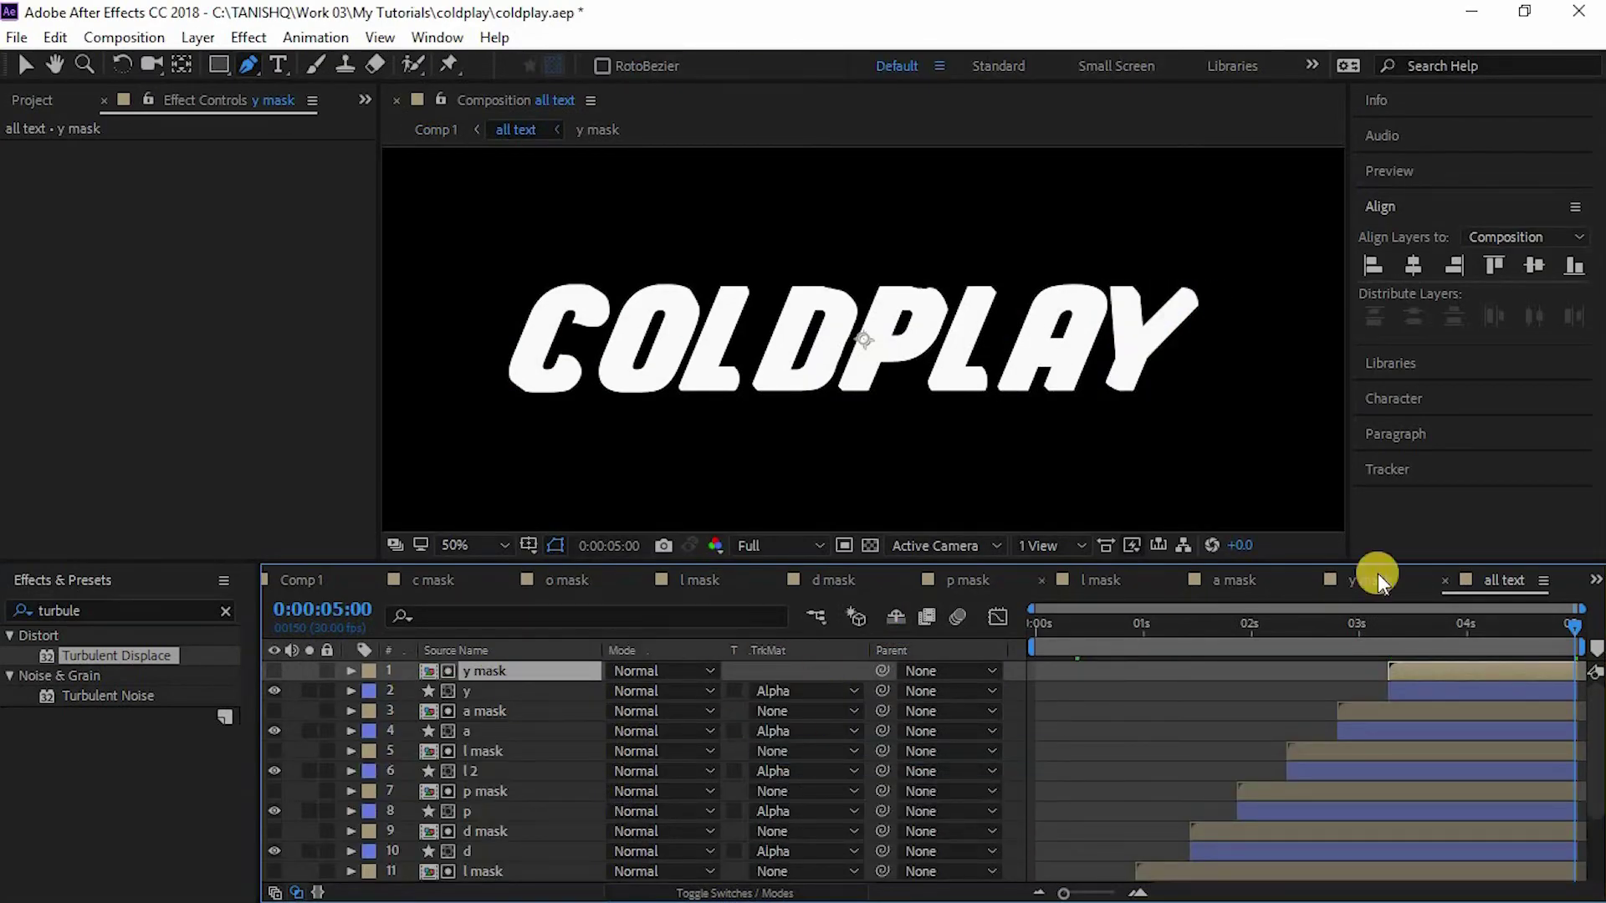
Step: Close the letter mask compositions and all text, and move Comp 1's current time to 0:00:03:17
click(1078, 580)
click(943, 579)
click(810, 580)
click(809, 579)
click(676, 580)
click(543, 579)
click(543, 580)
click(408, 580)
click(408, 580)
drag(1547, 624, 1420, 624)
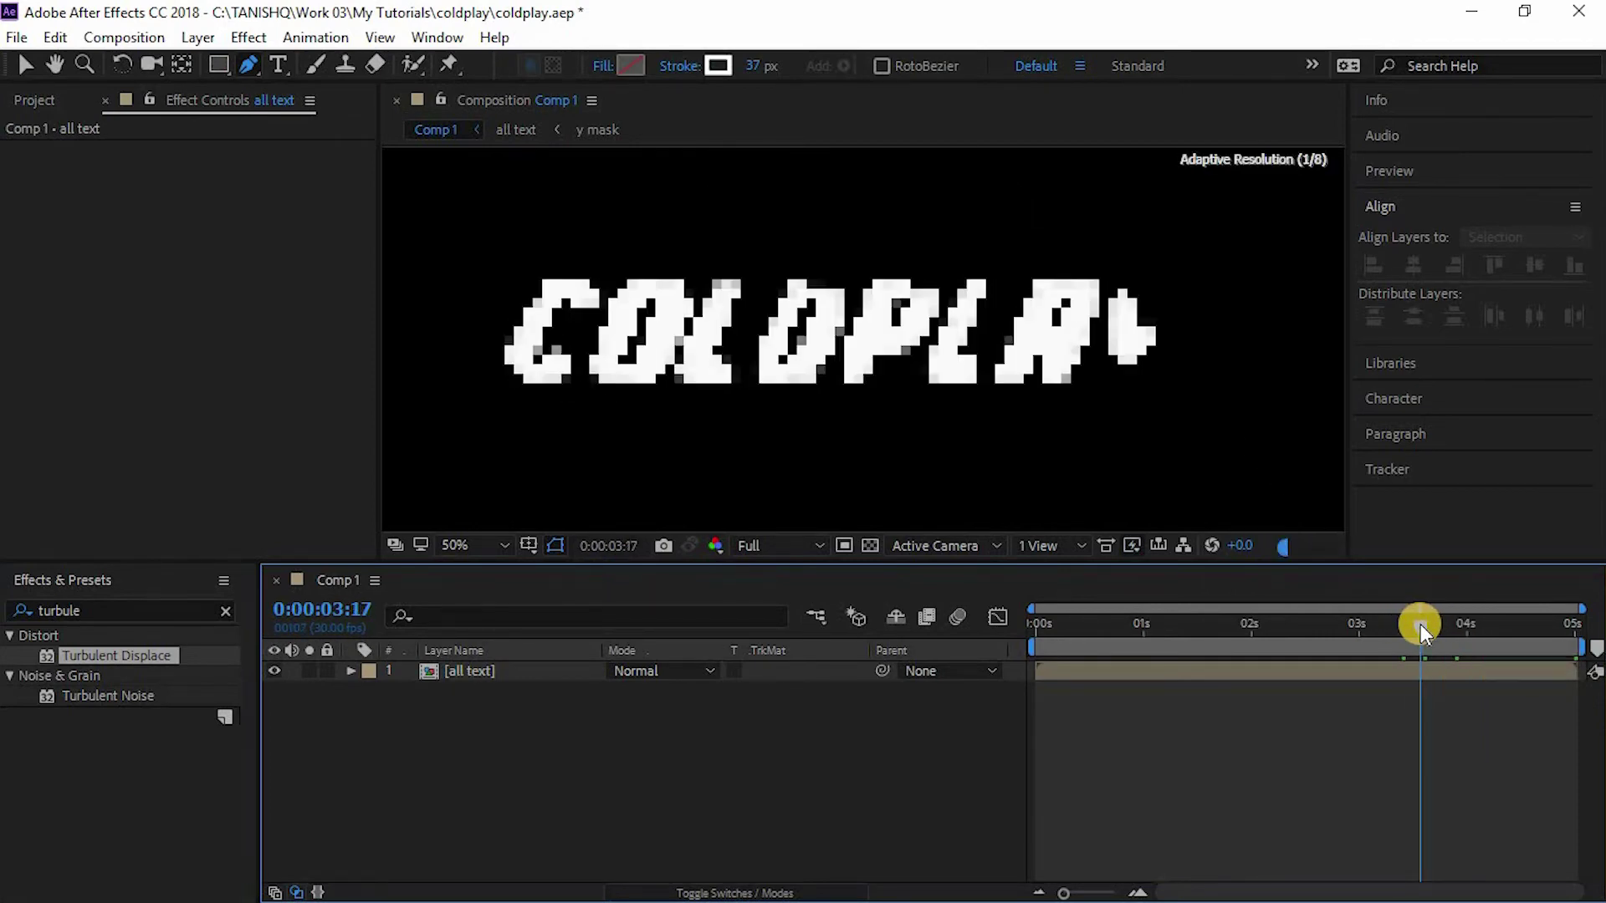
Step: Add a new magenta-red solid layer above the all text layer in Comp 1
right_click(850, 725)
mouse_move(920, 468)
click(1212, 527)
click(1245, 658)
drag(861, 502, 861, 475)
click(1068, 473)
key(Return)
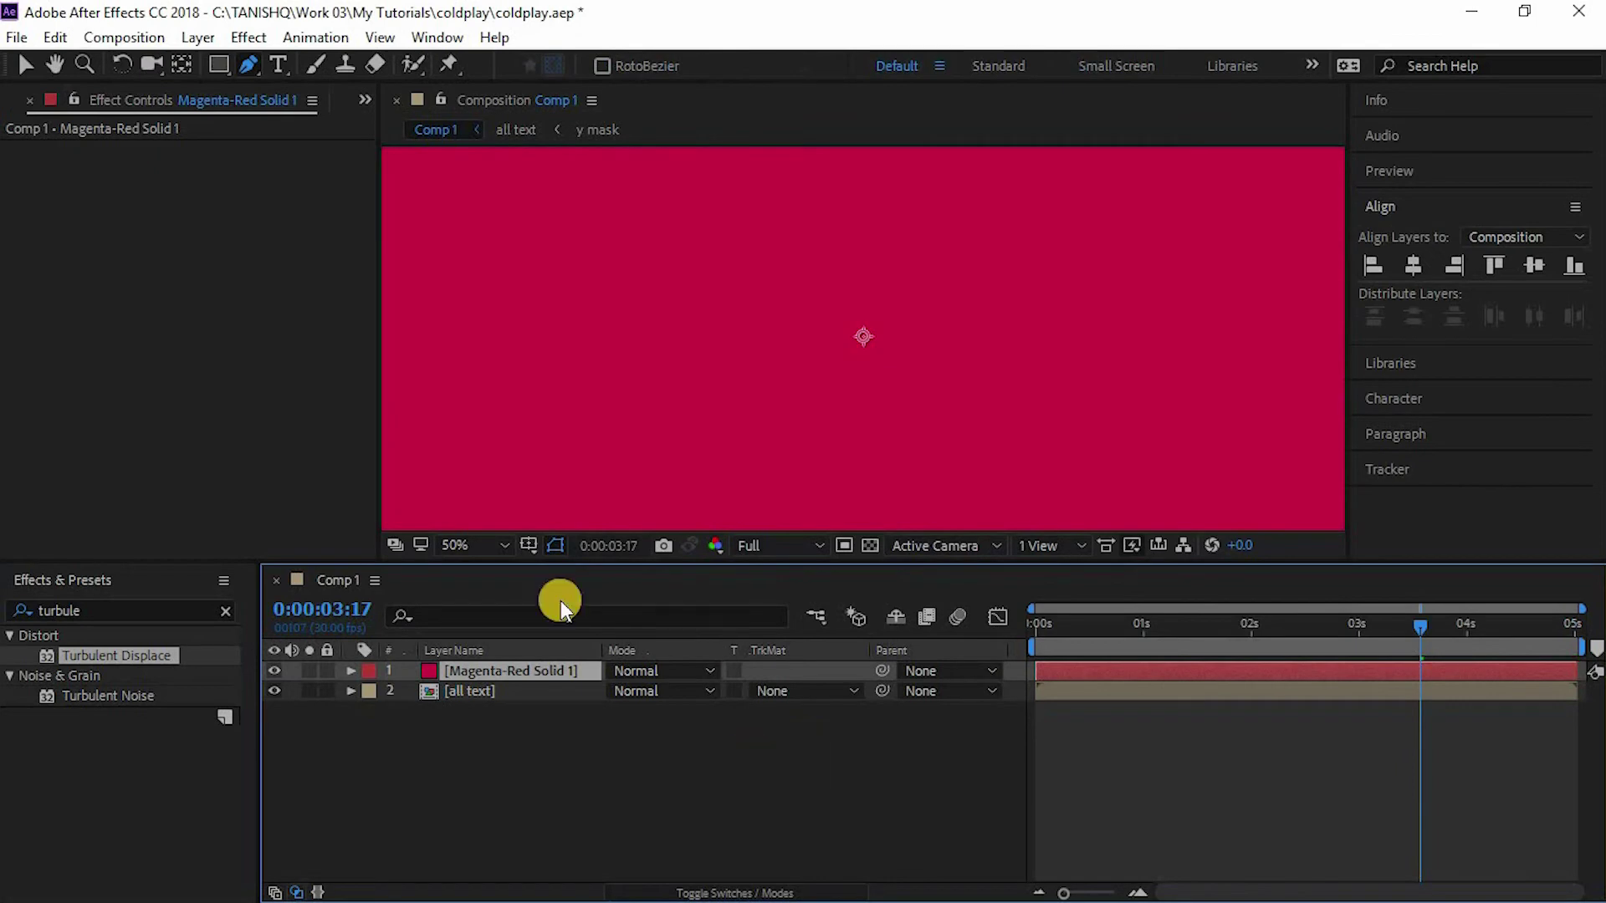
Step: Find the CC Mr. Mercury effect and apply it to the magenta-red solid
double_click(118, 611)
text(mercu)
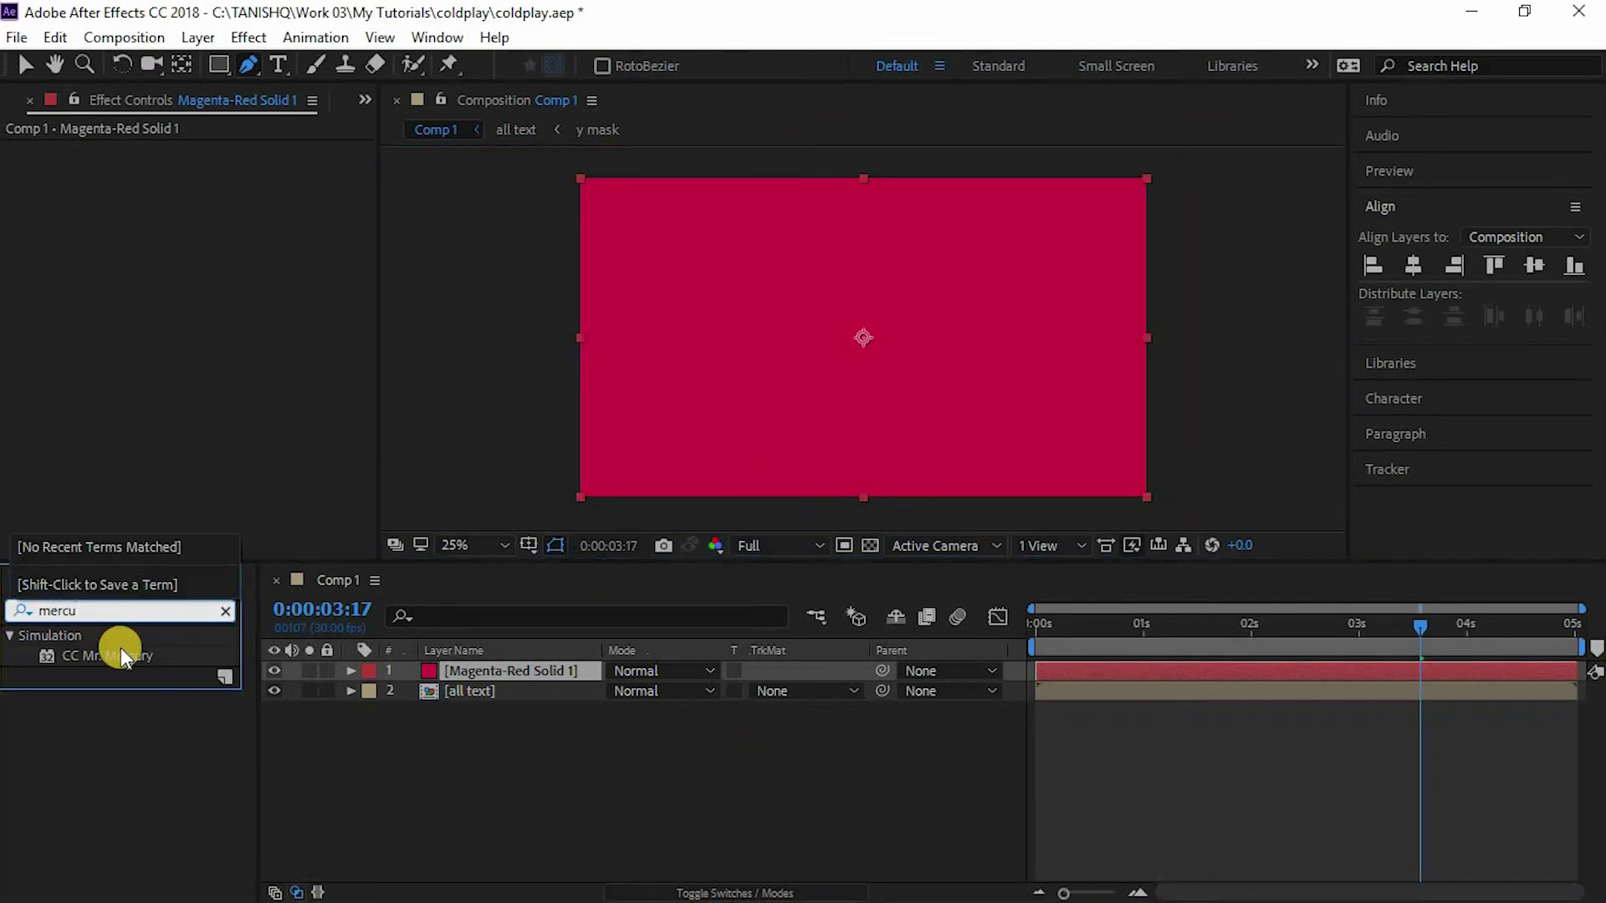
double_click(121, 653)
key(v)
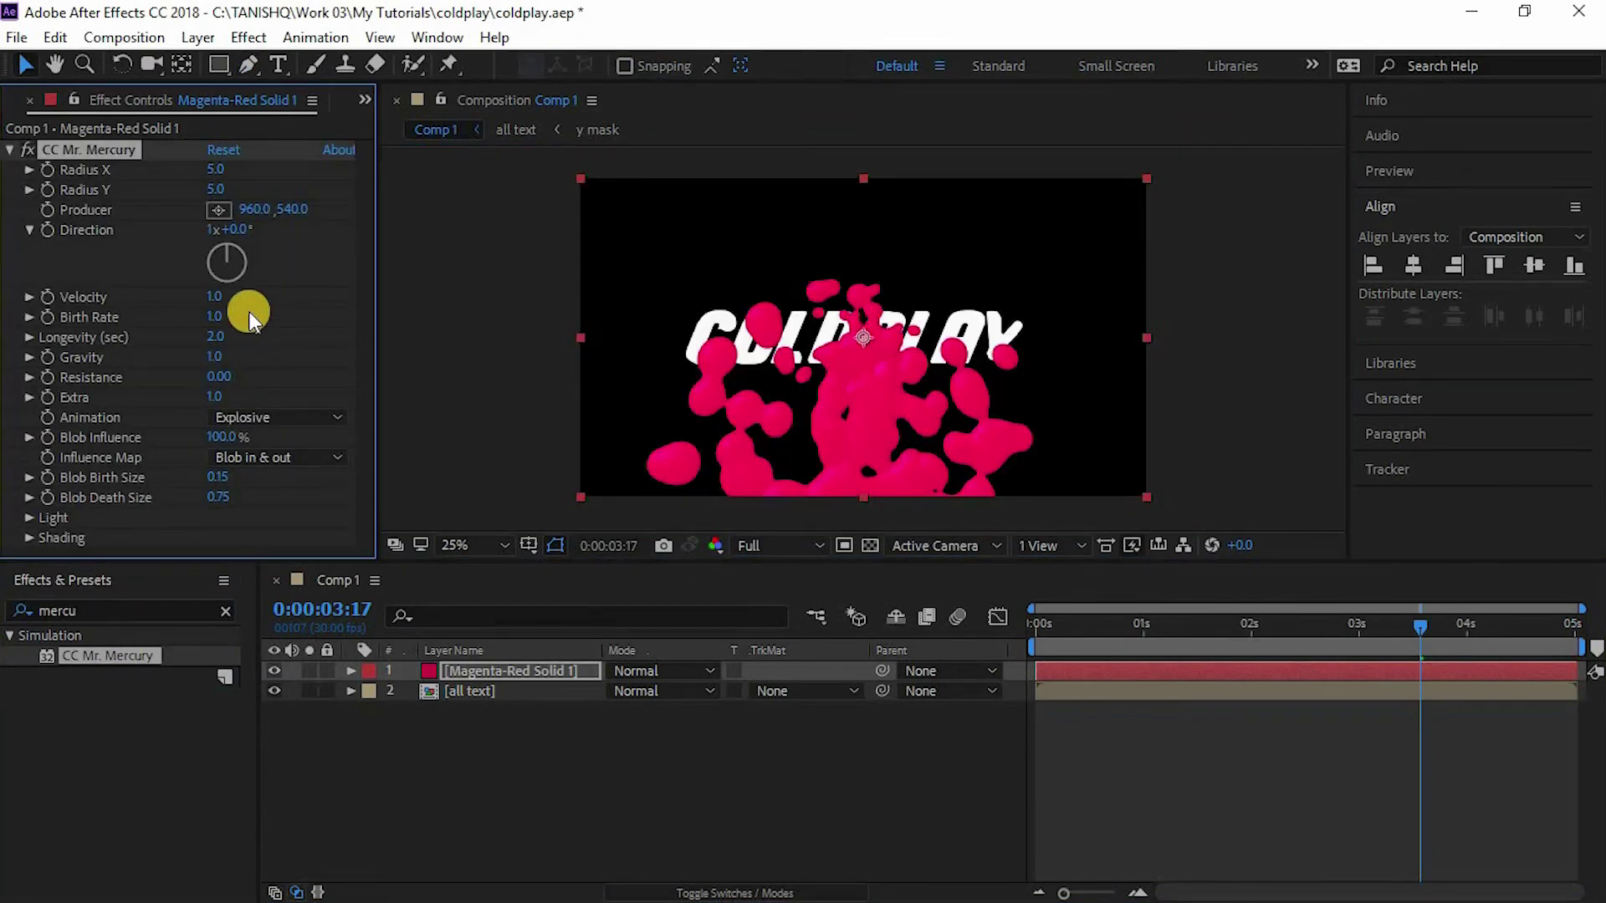
Step: Set CC Mr. Mercury to radius X and Y 1.0, velocity 1.6, birth rate 0.8, longevity 0.7, gravity 0.1, resistance -0.08 and Bi-Directional Normalized animation
drag(219, 376, 92, 343)
drag(214, 318, 376, 294)
click(276, 417)
click(298, 469)
click(318, 416)
click(333, 684)
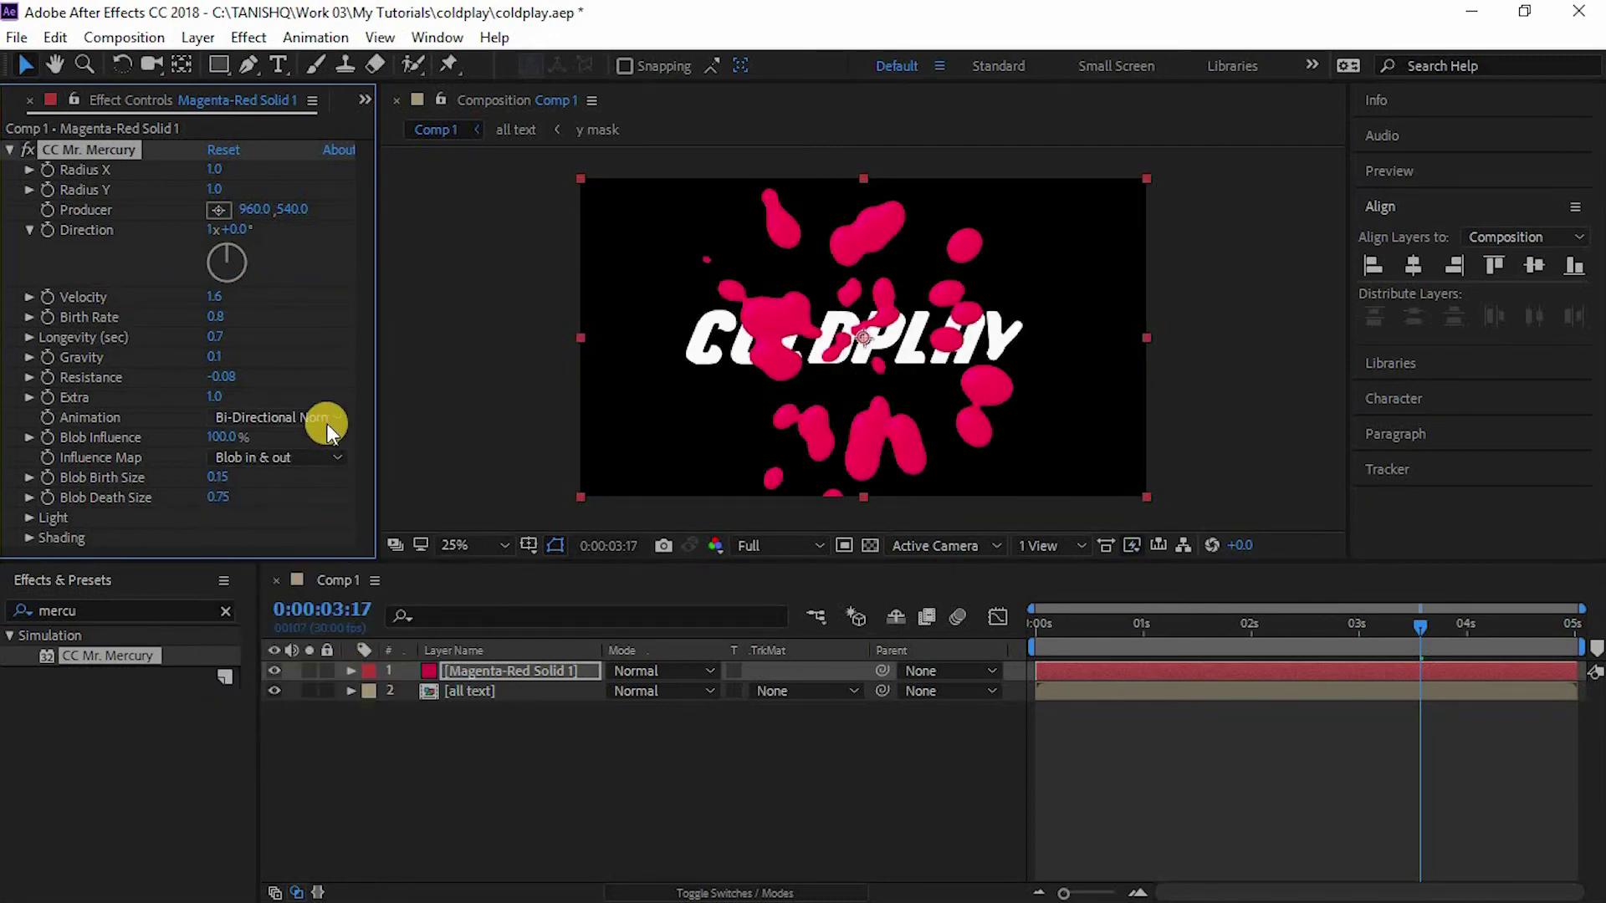
Step: Set velocity 1.0, birth rate 0.2, longevity 0.4, resistance 0.23, influence map Blob in, blob birth size 0.23, death size 0.39 and producer 1492, 476
drag(216, 477, 184, 505)
drag(215, 297, 273, 393)
drag(863, 337, 1021, 319)
Step: Keyframe the splash's Birth Rate and Blob Influence, taking Blob Influence from 100% to 0%, and preview the result
drag(1420, 627, 1547, 629)
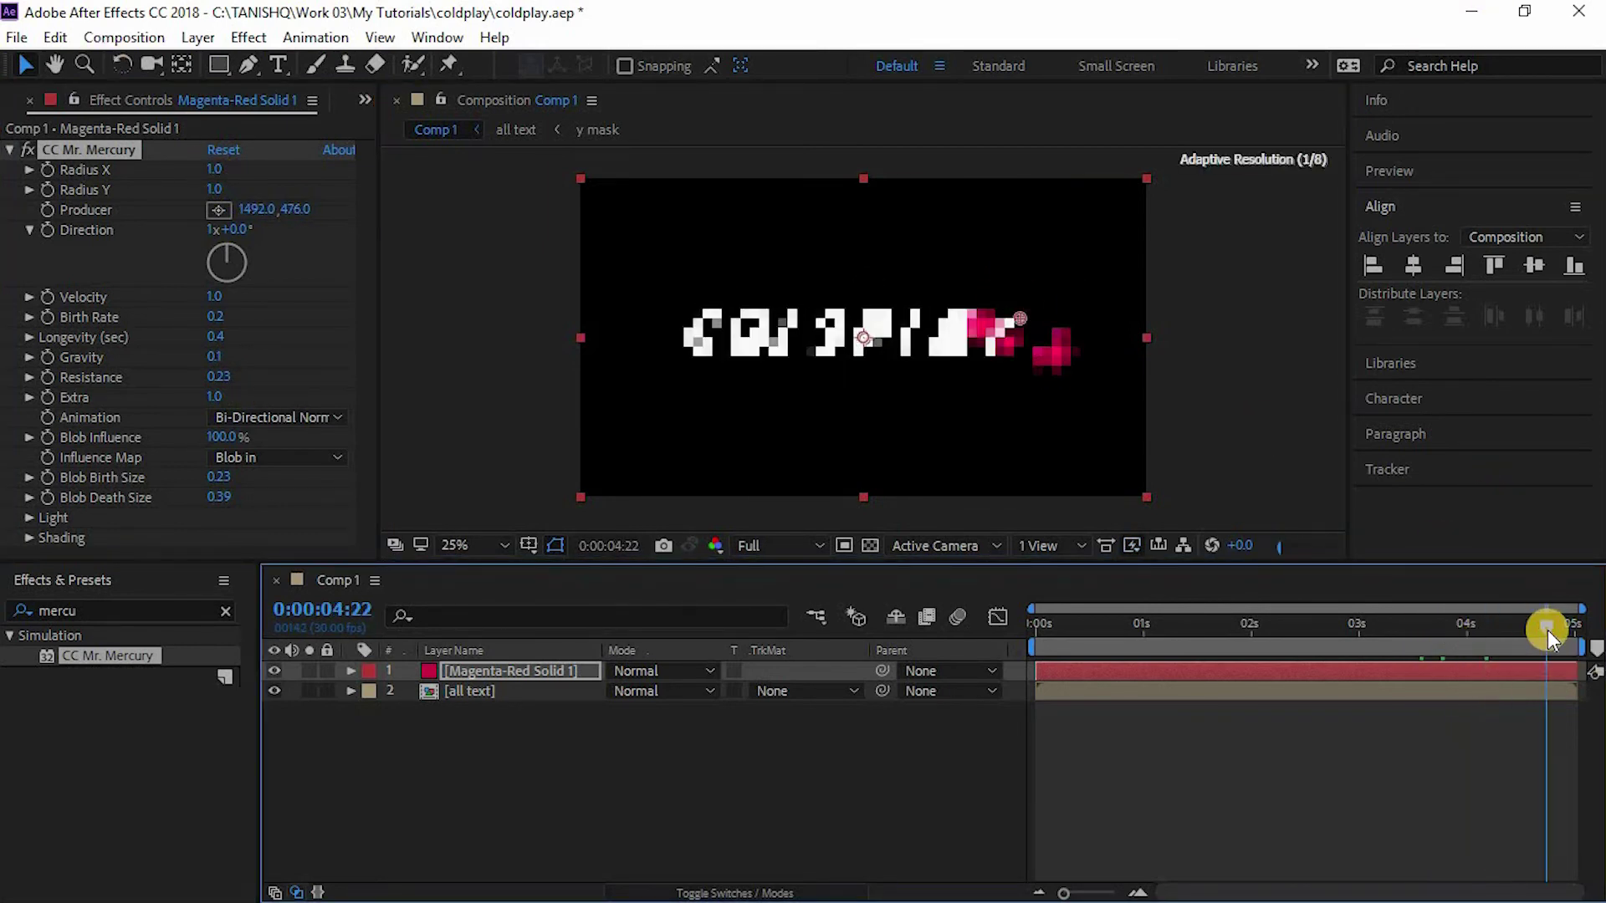
drag(219, 437, 405, 430)
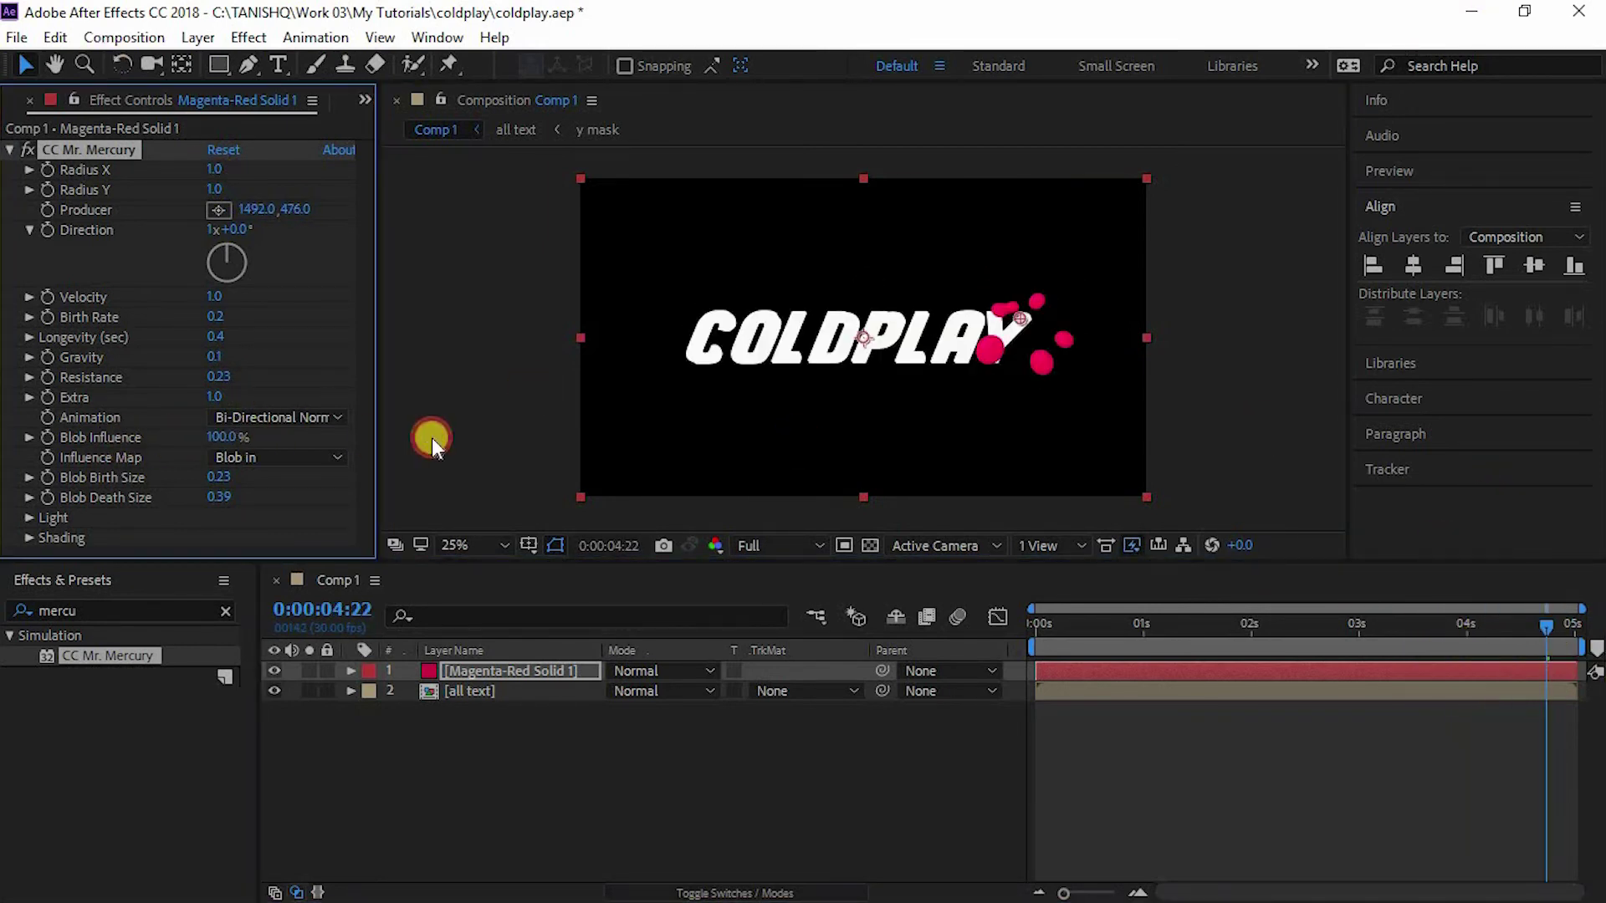
click(1417, 626)
mouse_move(1417, 626)
mouse_down()
mouse_move(1430, 631)
mouse_move(1415, 633)
mouse_up()
key(space)
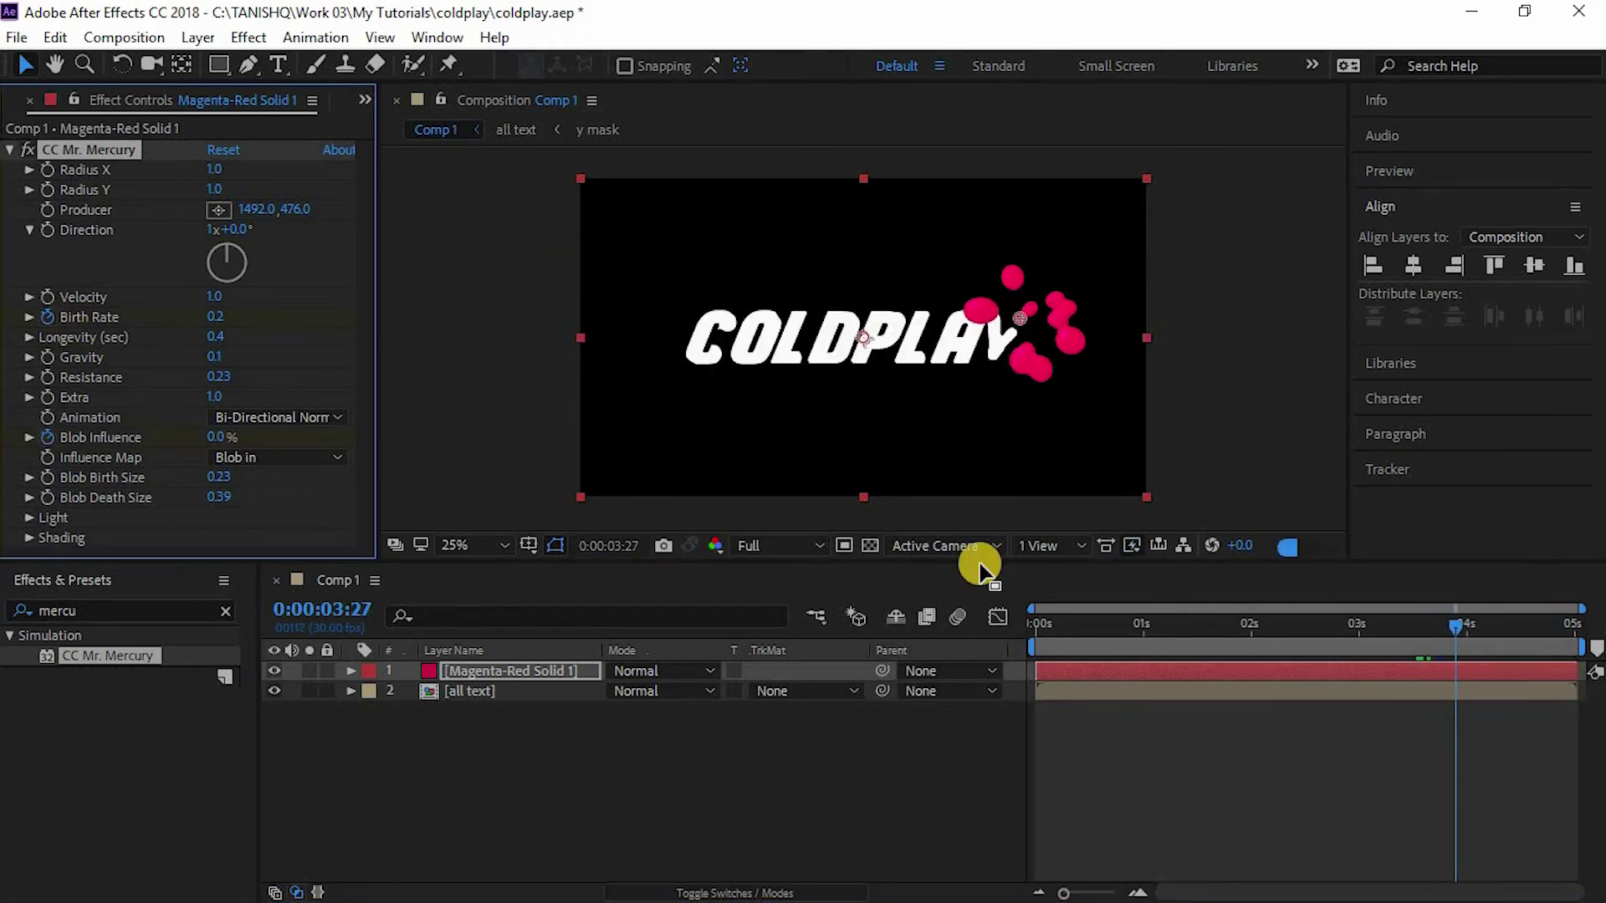
Step: Trim the start of the magenta-red splash solid to about 0:00:03:17 and save the project
click(719, 741)
drag(1506, 626, 1412, 630)
click(1338, 671)
key(u)
click(1380, 627)
key(alt+bracketleft)
key(Page_Down)
key(Page_Down)
key(Page_Up)
key(alt+bracketleft)
click(22, 39)
click(64, 234)
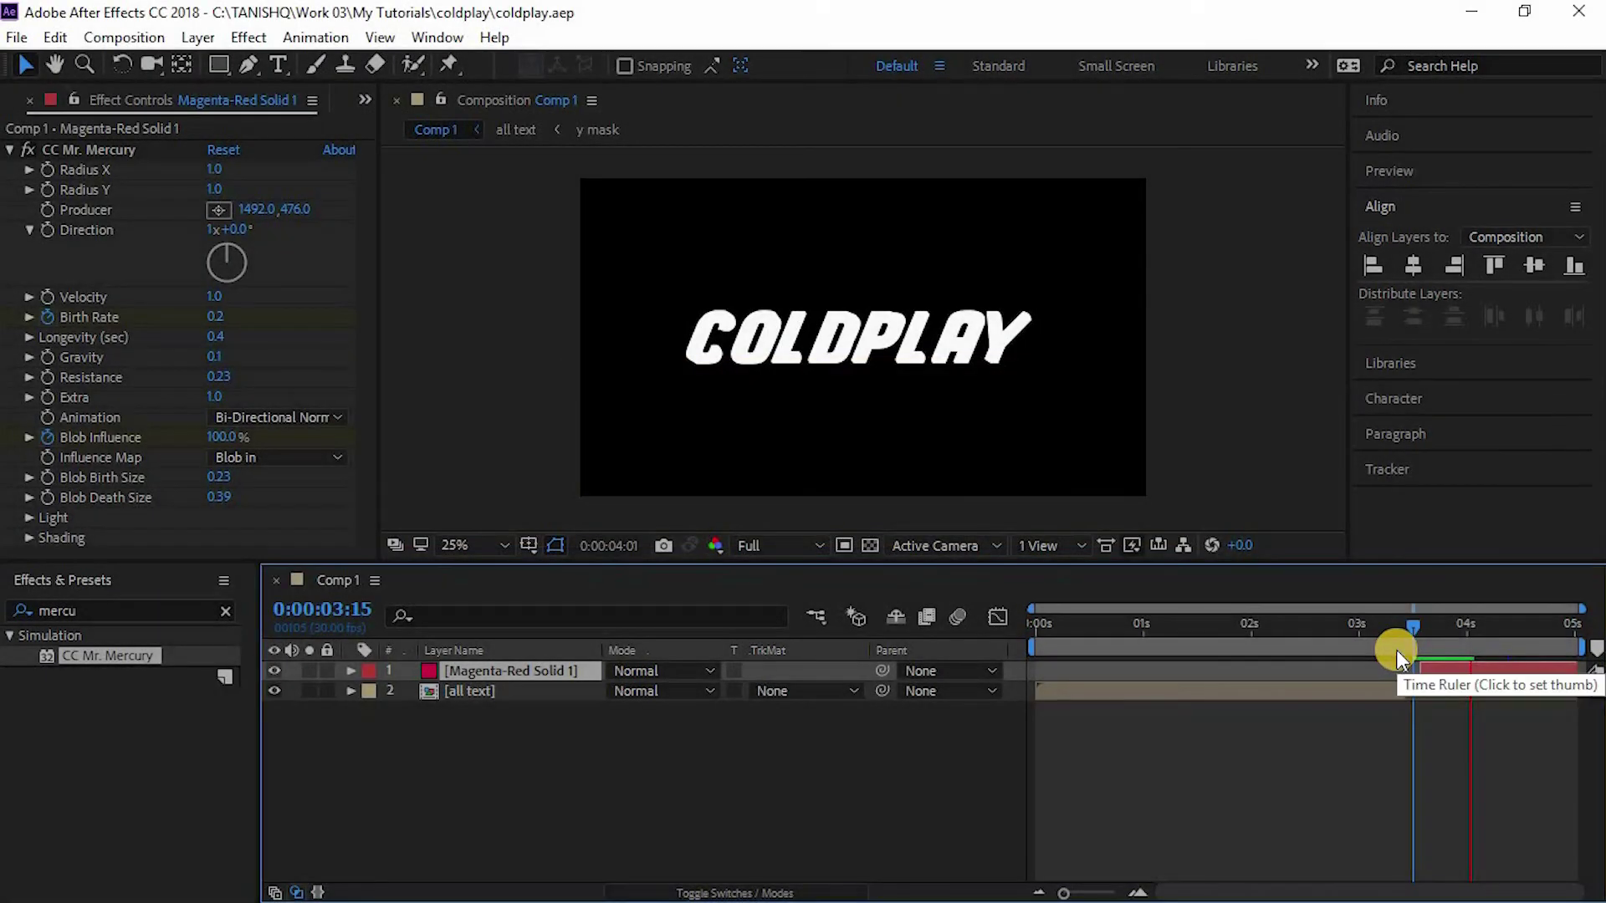
Step: Inspect the all text layers and the y mask composition at 0:00:03:21, and return to Comp 1
mouse_move(1413, 626)
mouse_down()
mouse_move(1459, 627)
mouse_move(1433, 625)
mouse_up()
double_click(499, 694)
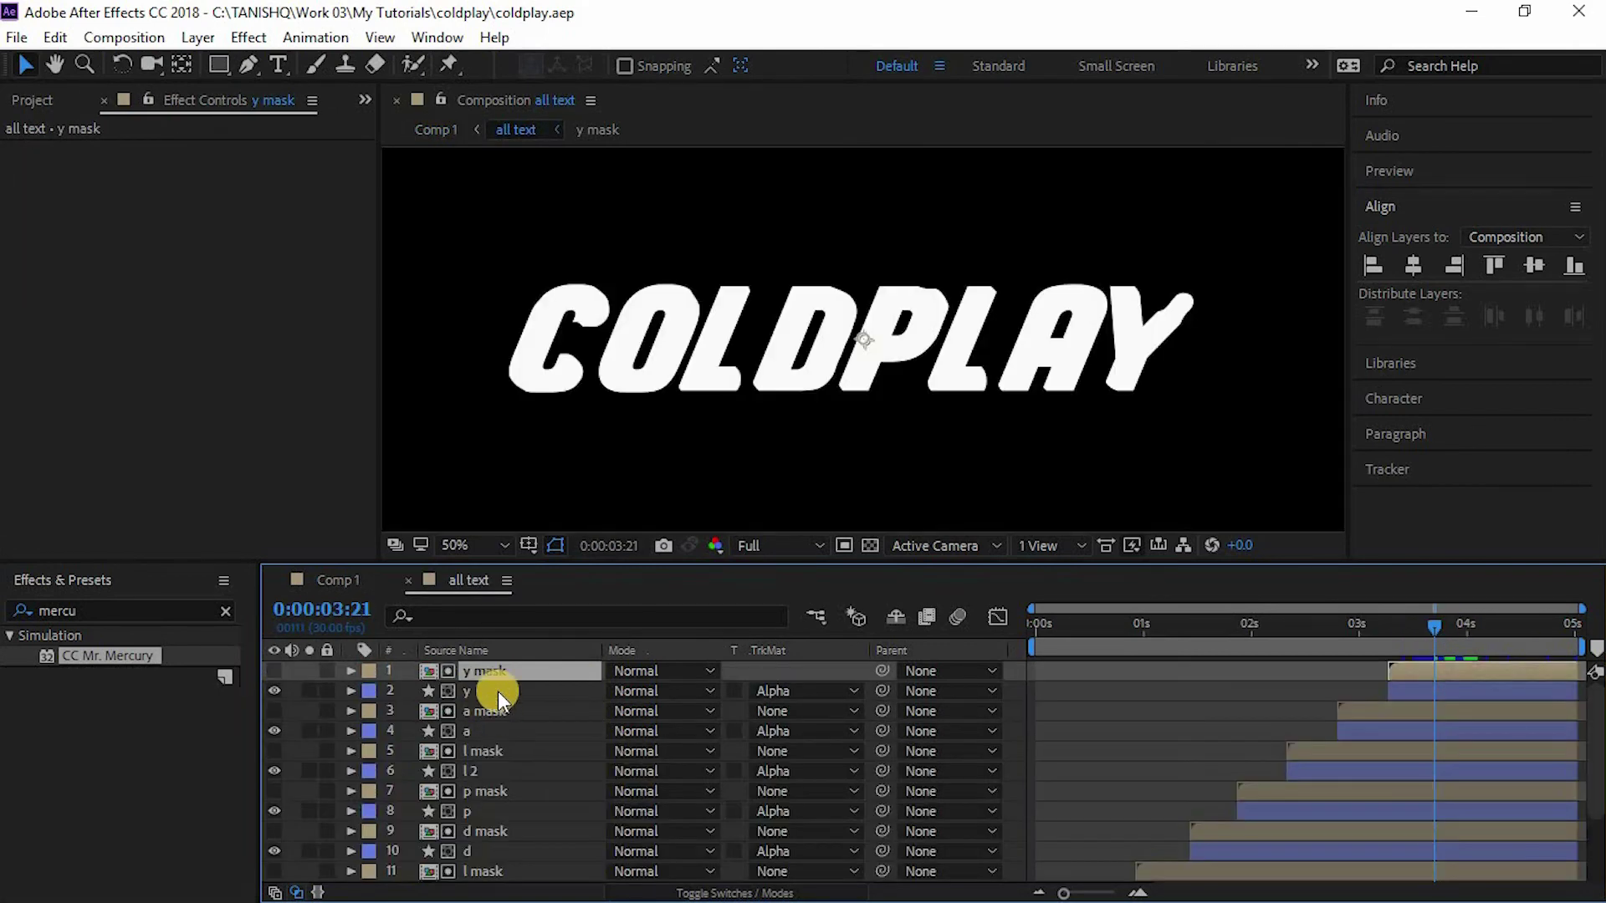
double_click(499, 701)
scroll(215, 334, down, 8)
click(365, 586)
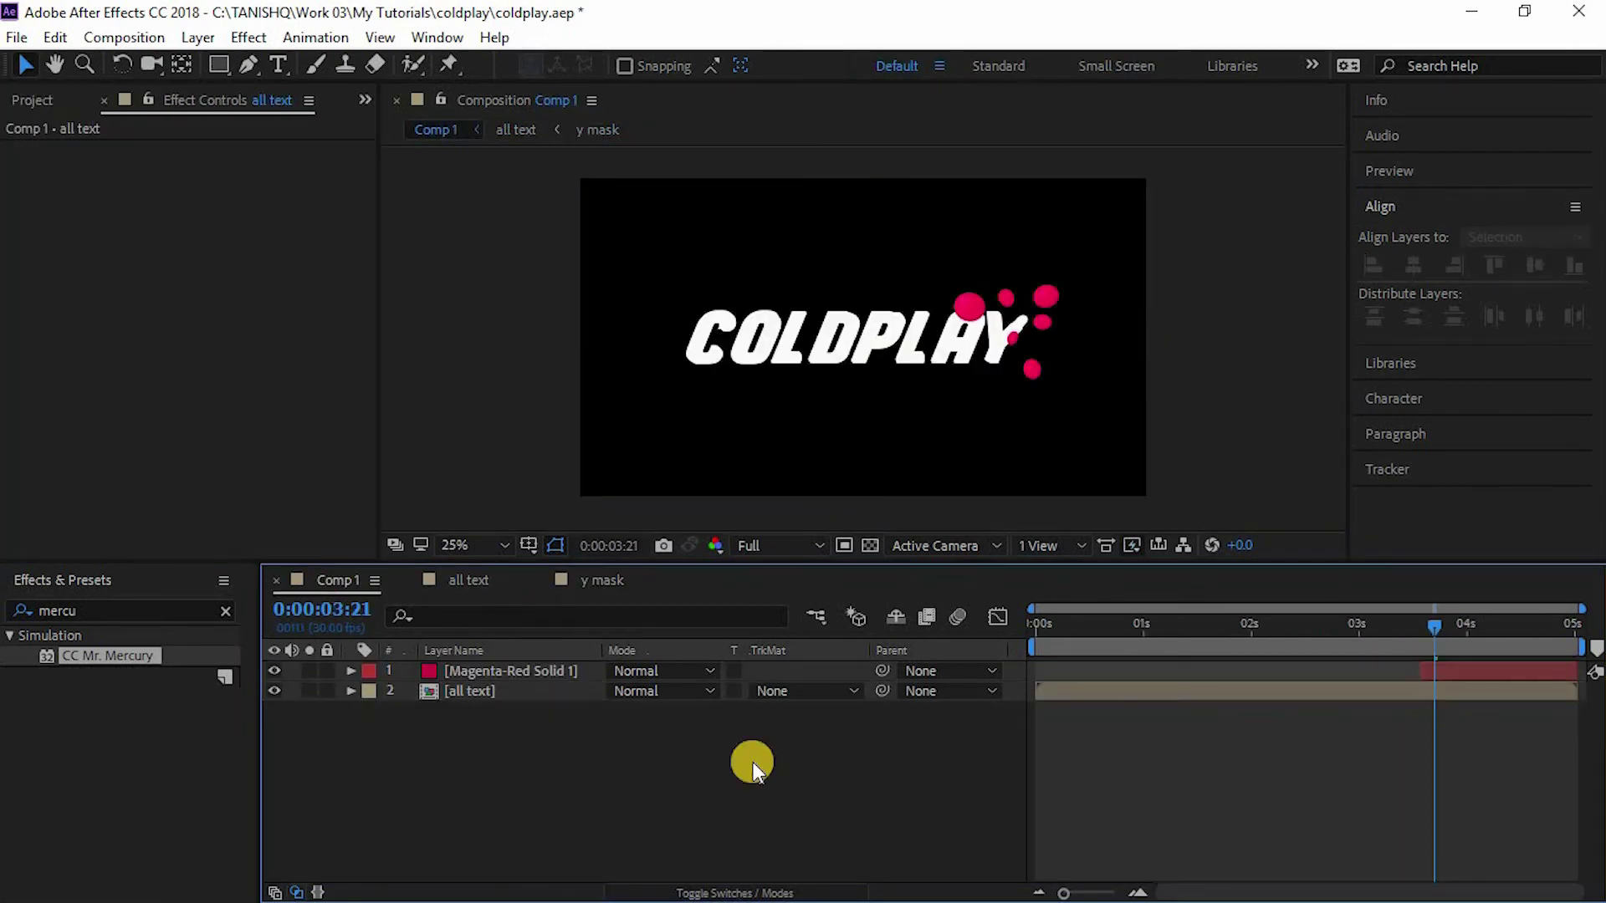
Step: Find the 4-Color Gradient effect and apply it to the all text layer
click(8, 612)
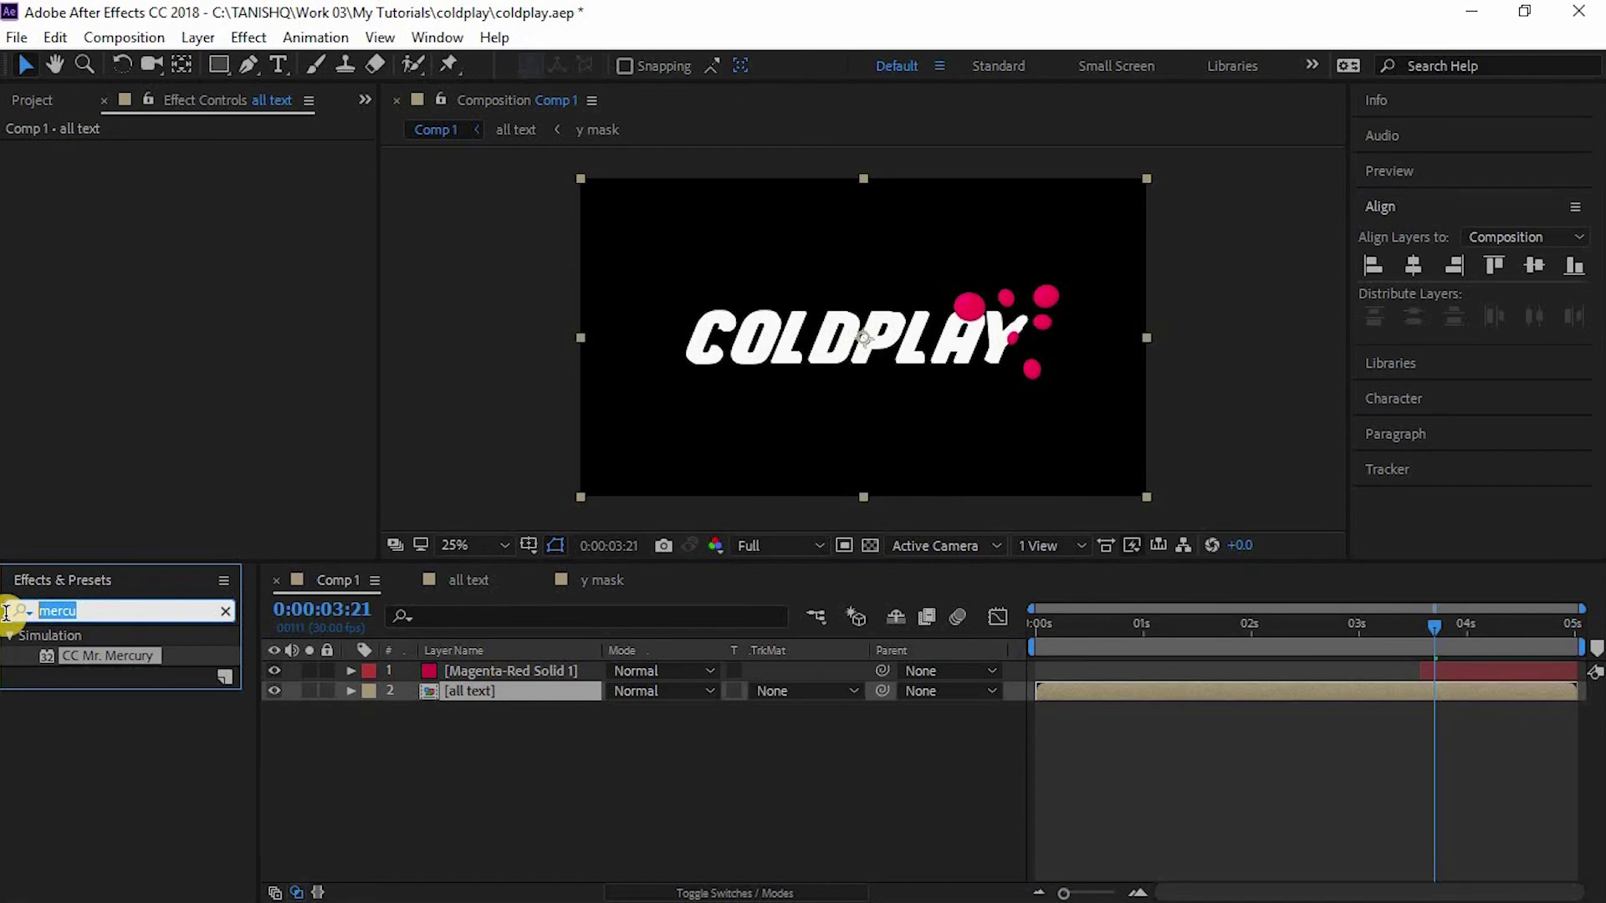
text(4-co)
drag(109, 656, 771, 368)
Step: Position the four gradient points around the COLDPLAY letters and change one of the gradient's colors
drag(1089, 210, 911, 356)
drag(695, 303, 744, 384)
drag(768, 355, 797, 305)
drag(909, 356, 948, 363)
drag(1024, 311, 981, 311)
click(250, 289)
click(940, 404)
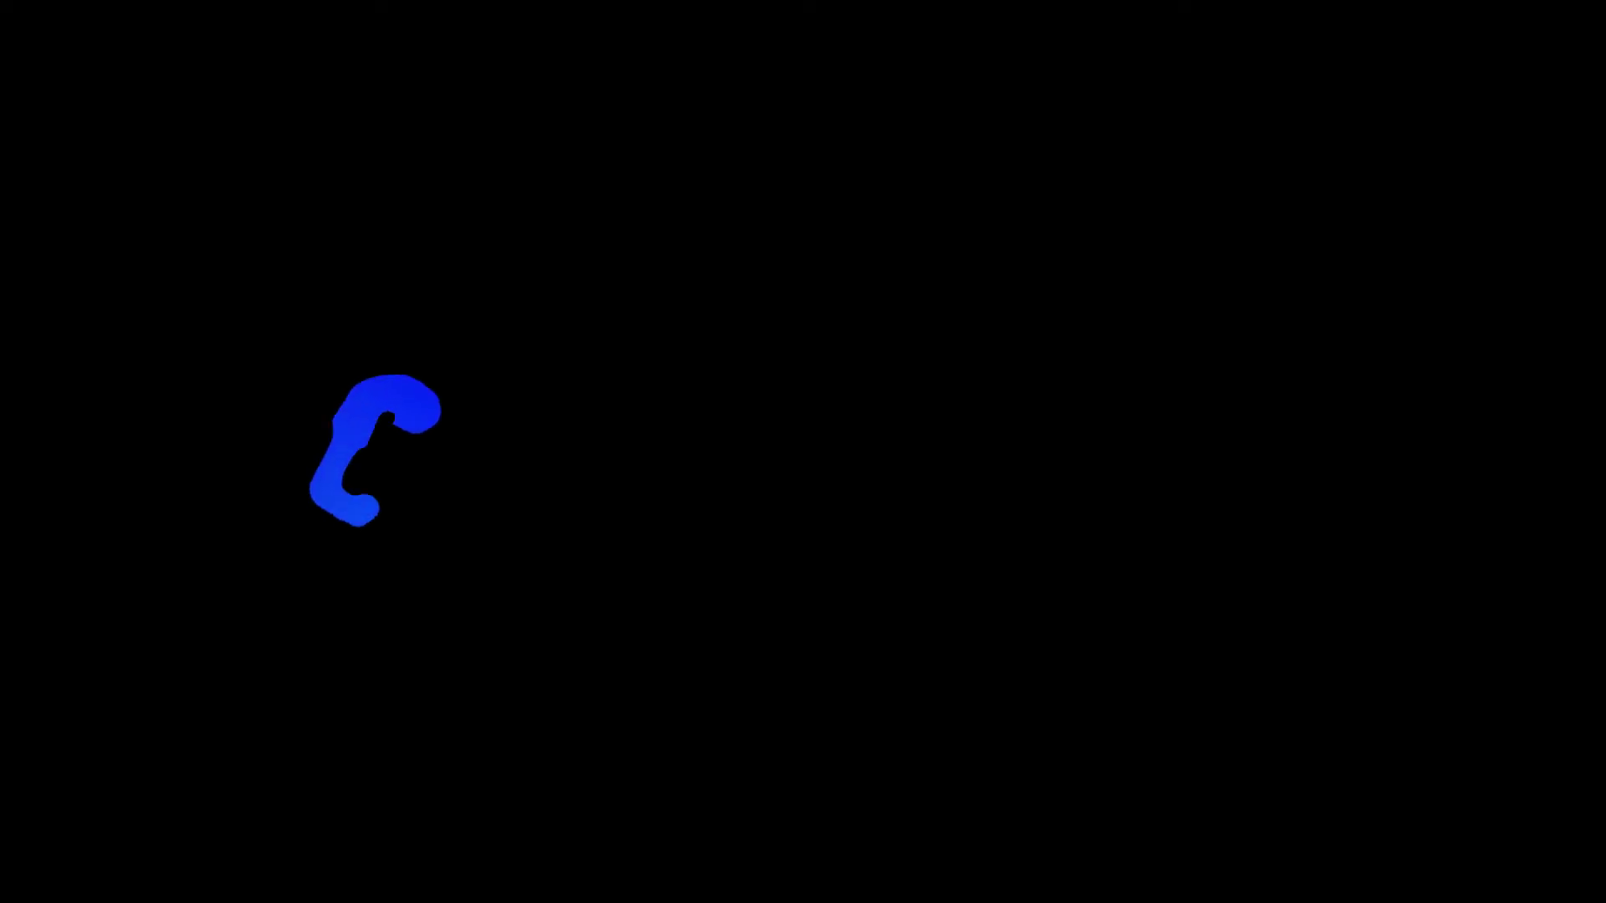